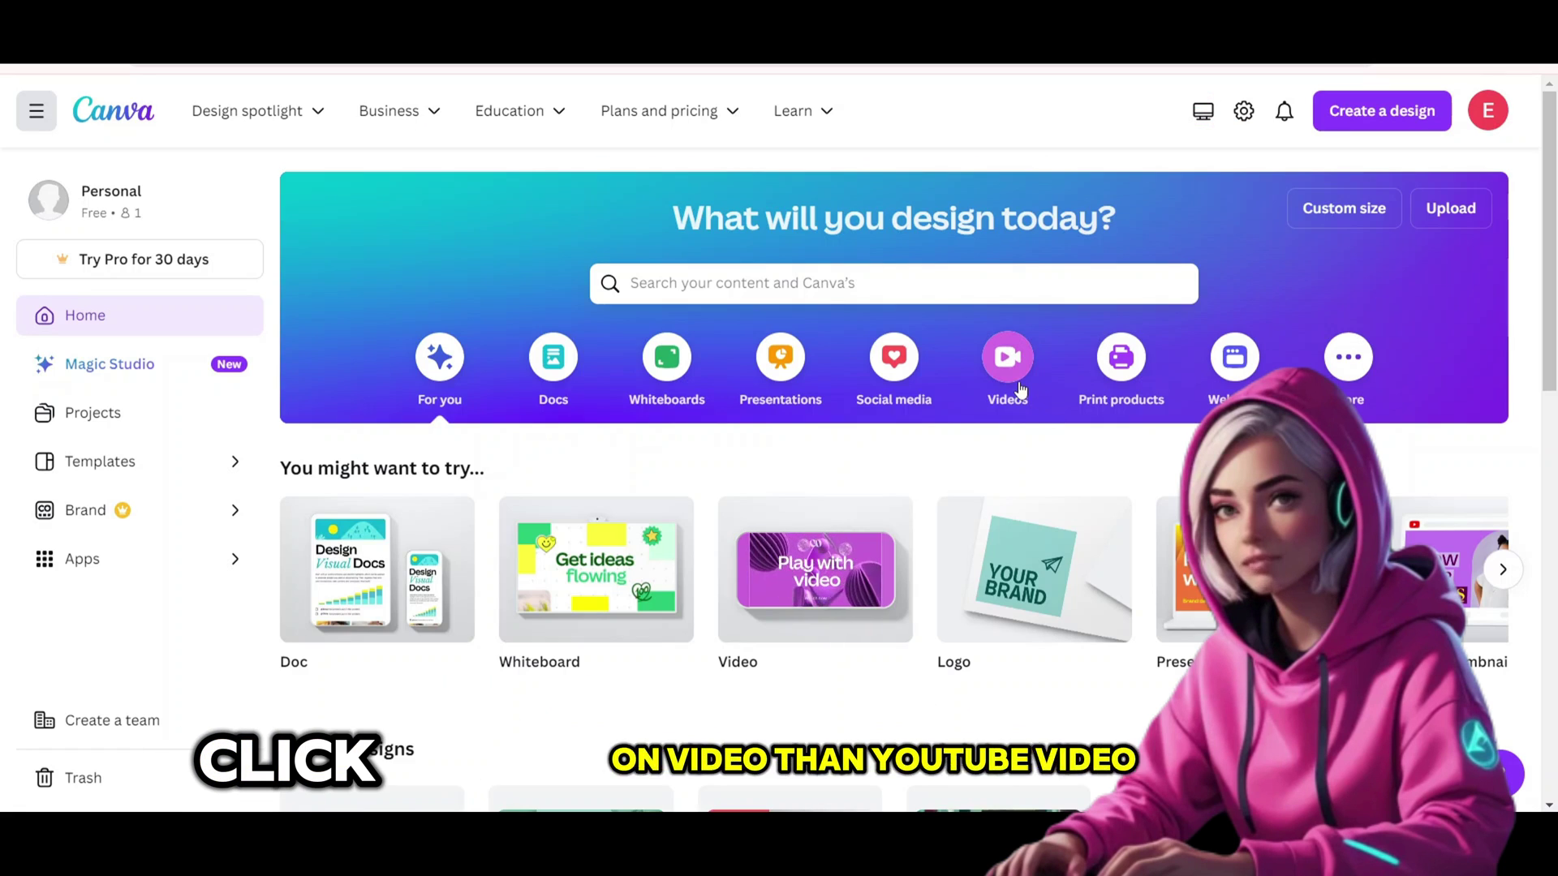
Create a new blank 1920 × 1080 px YouTube Video design from the Videos category.
left_click(1021, 391)
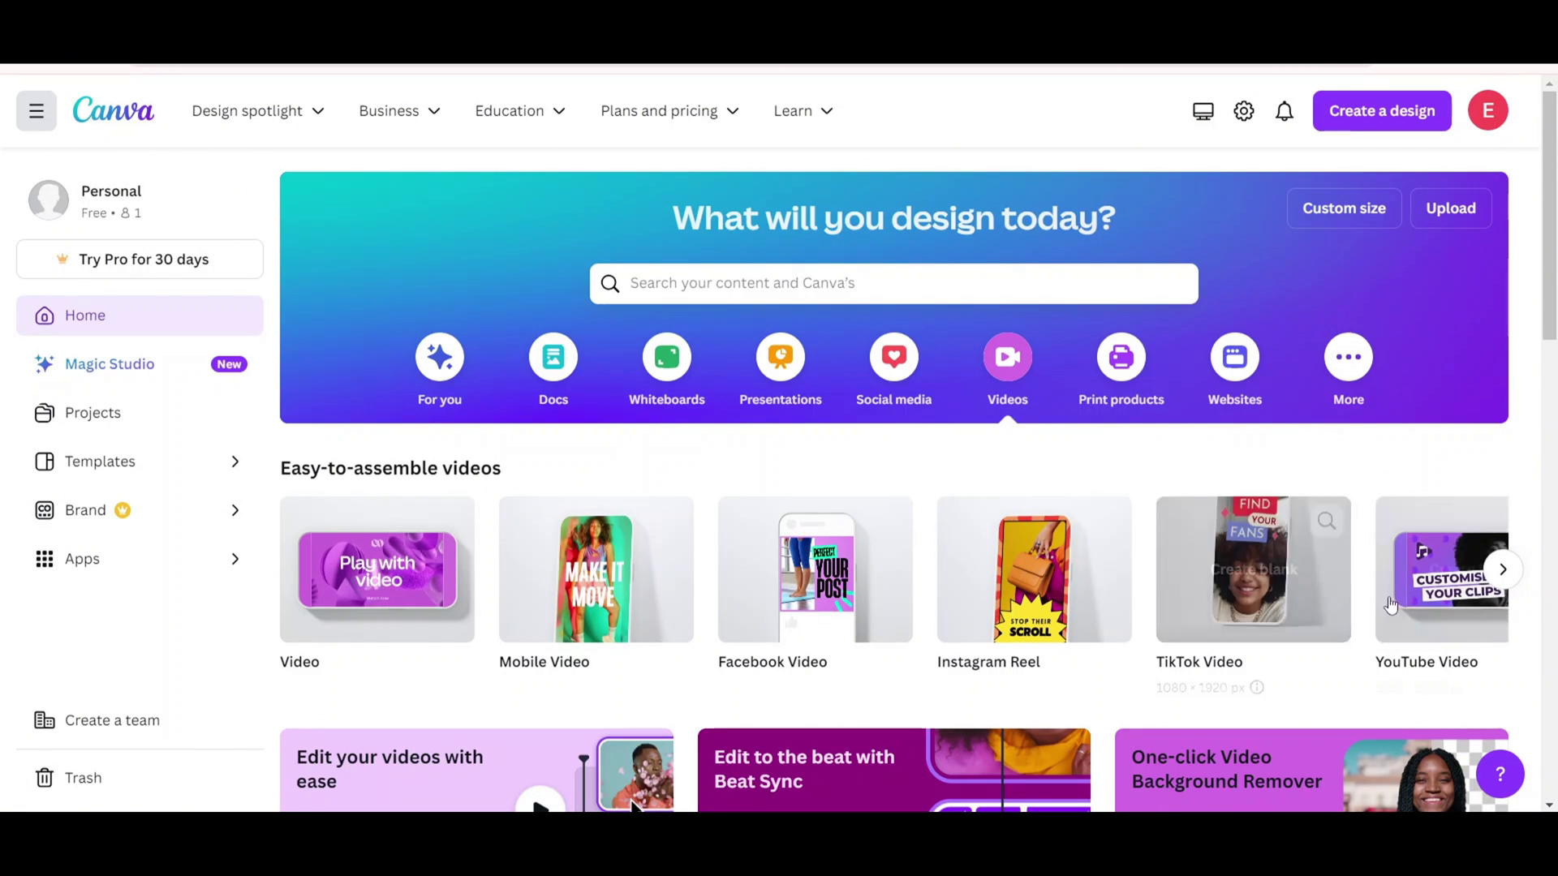
left_click(1430, 627)
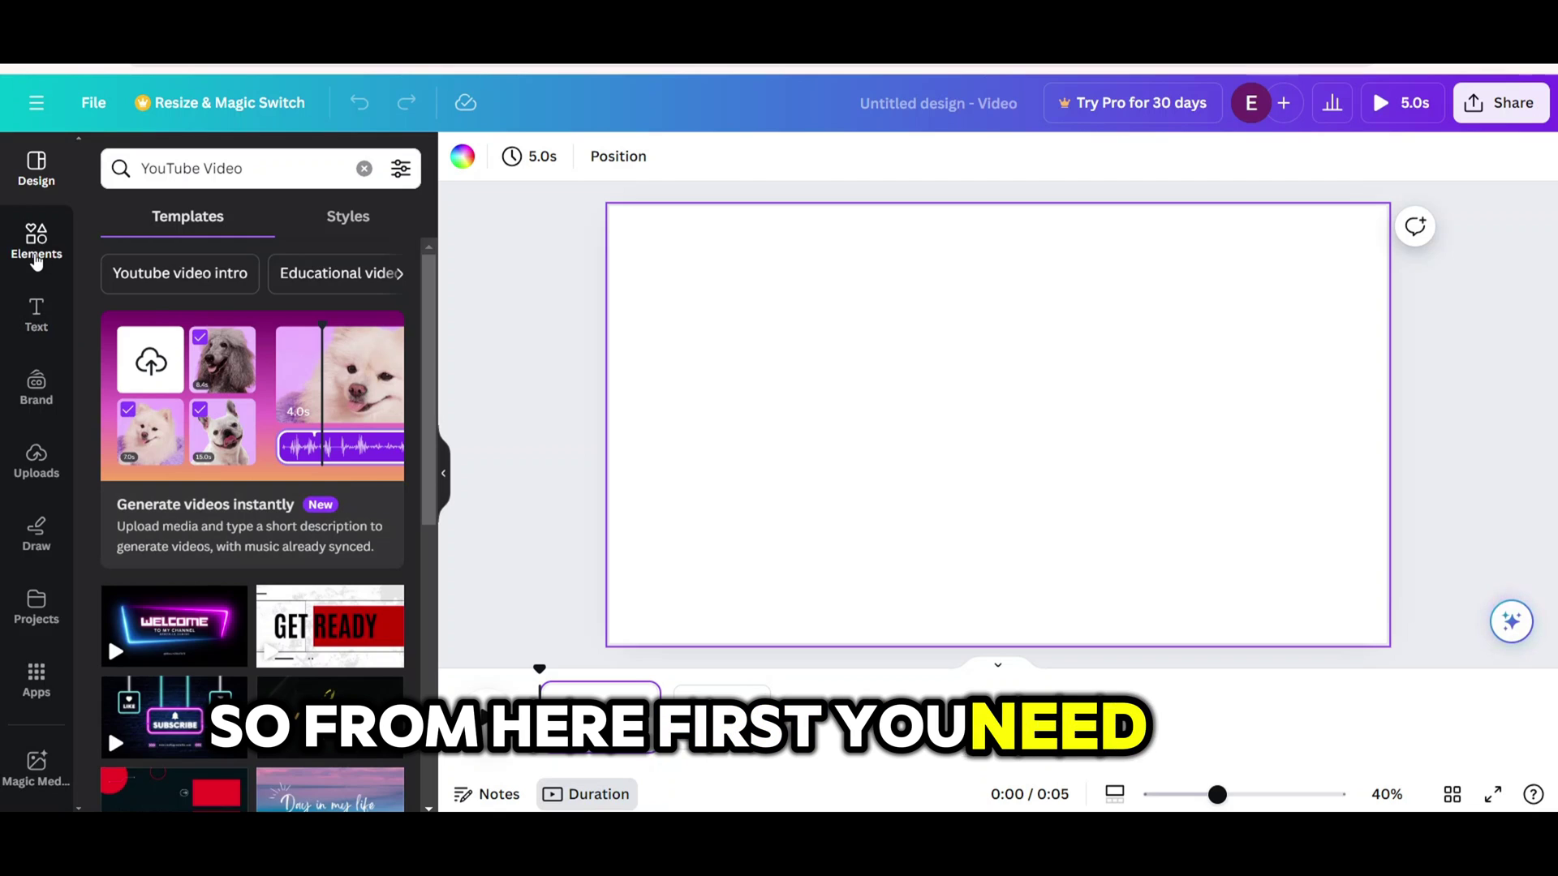
Search the element library for 'city background' graphics.
left_click(35, 257)
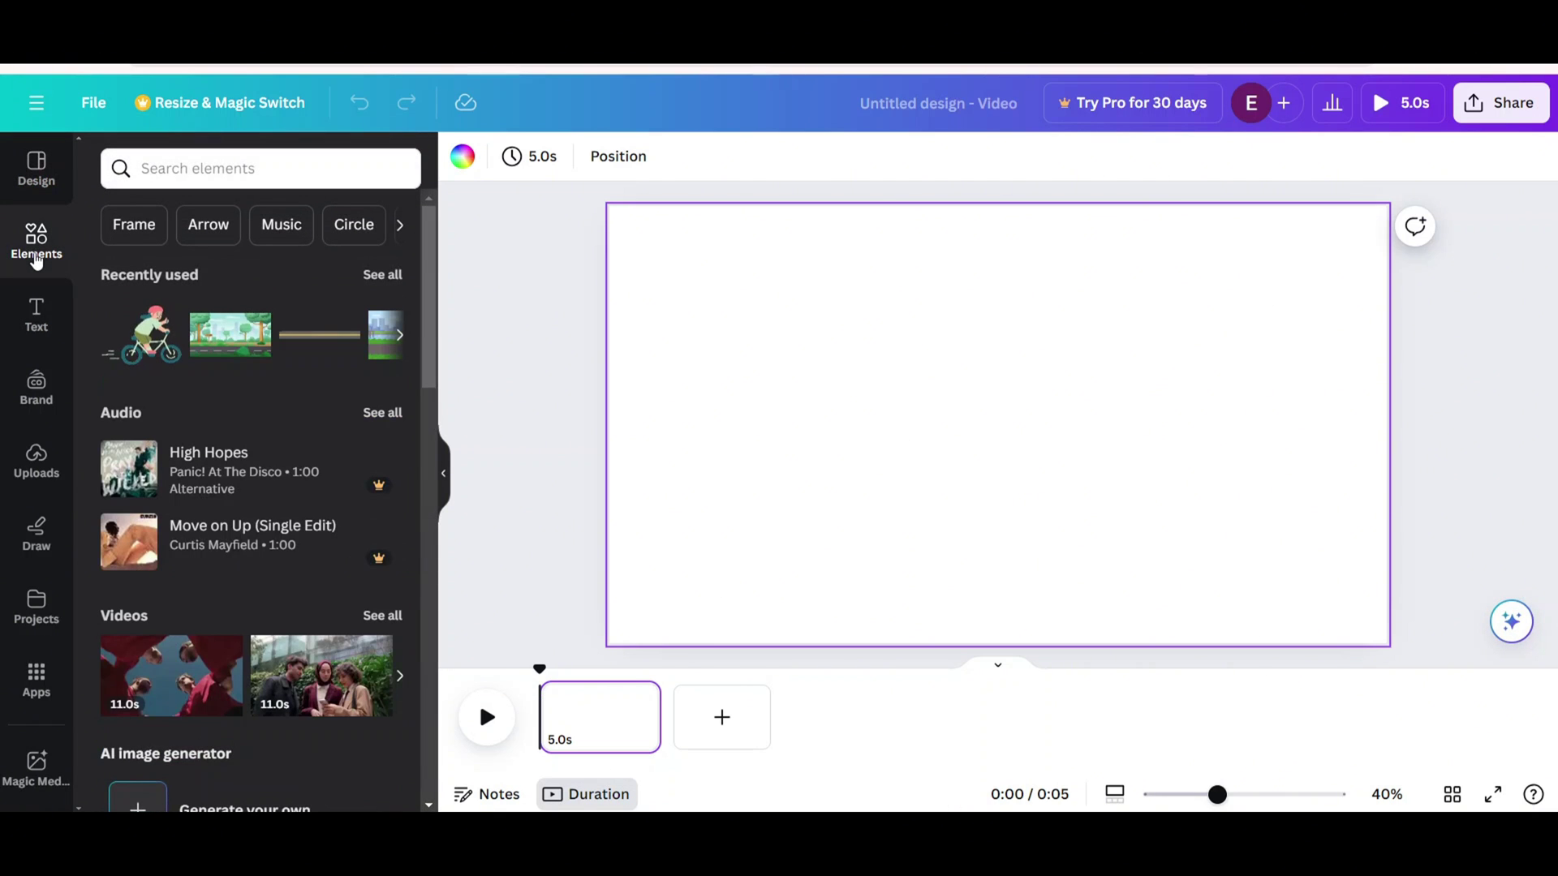
left_click(189, 172)
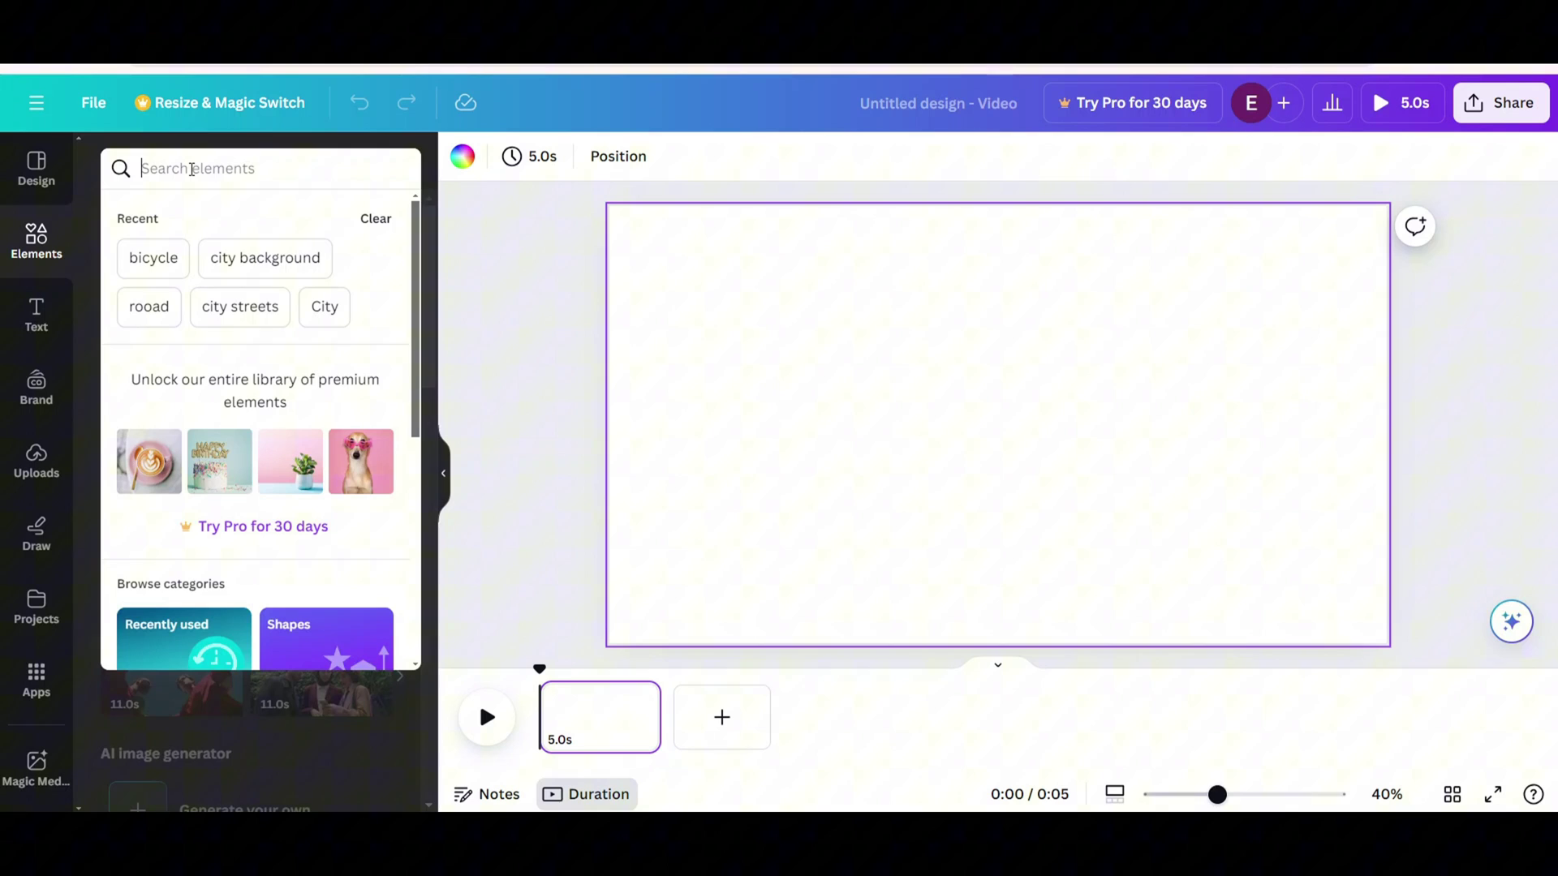
type("city")
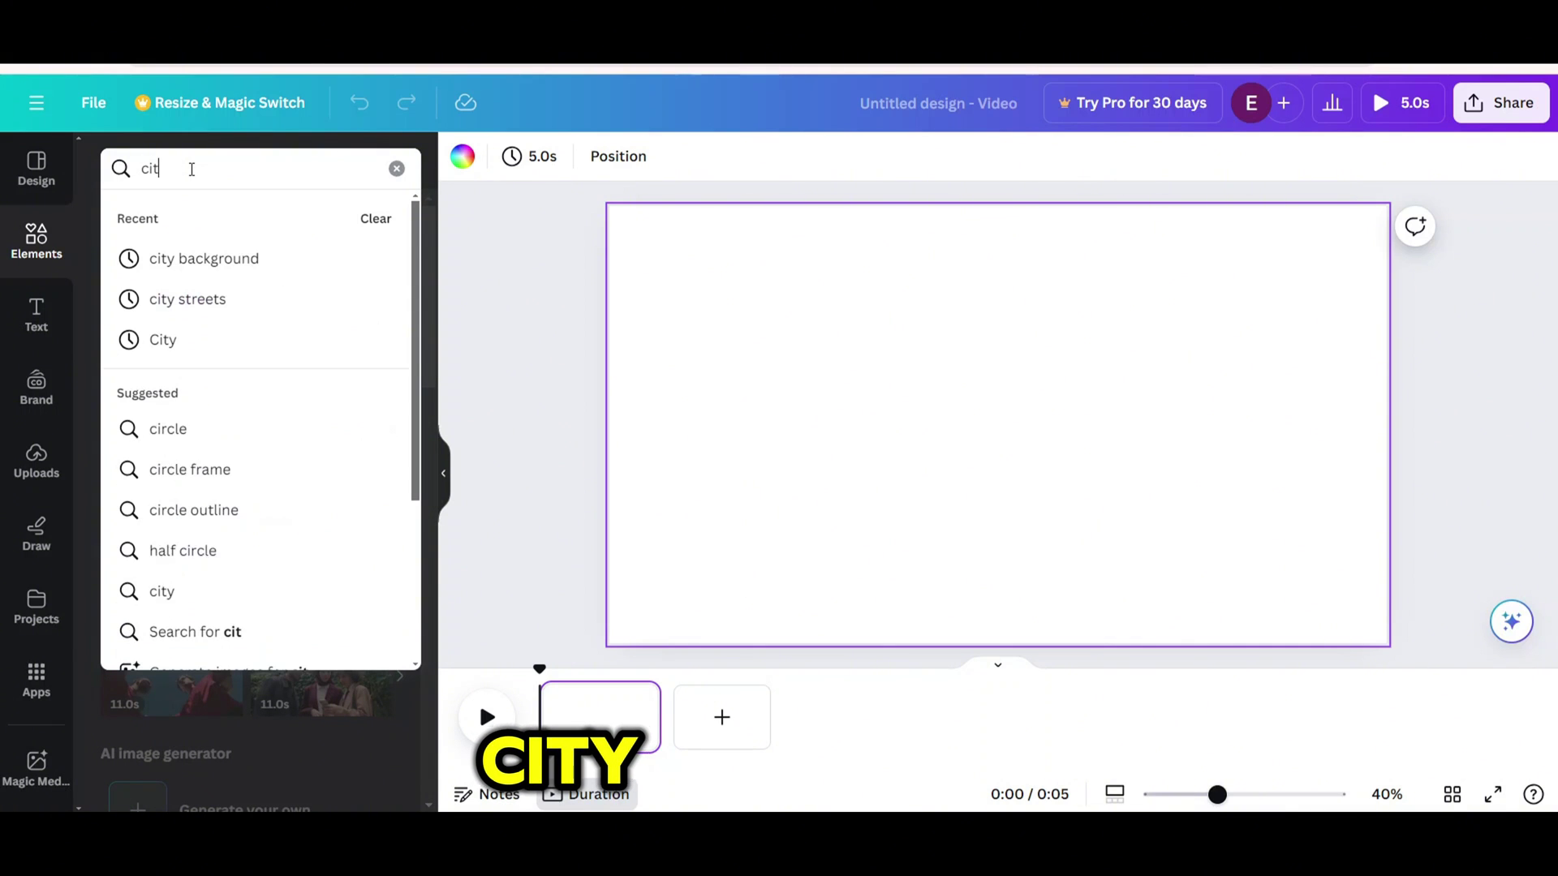
left_click(247, 276)
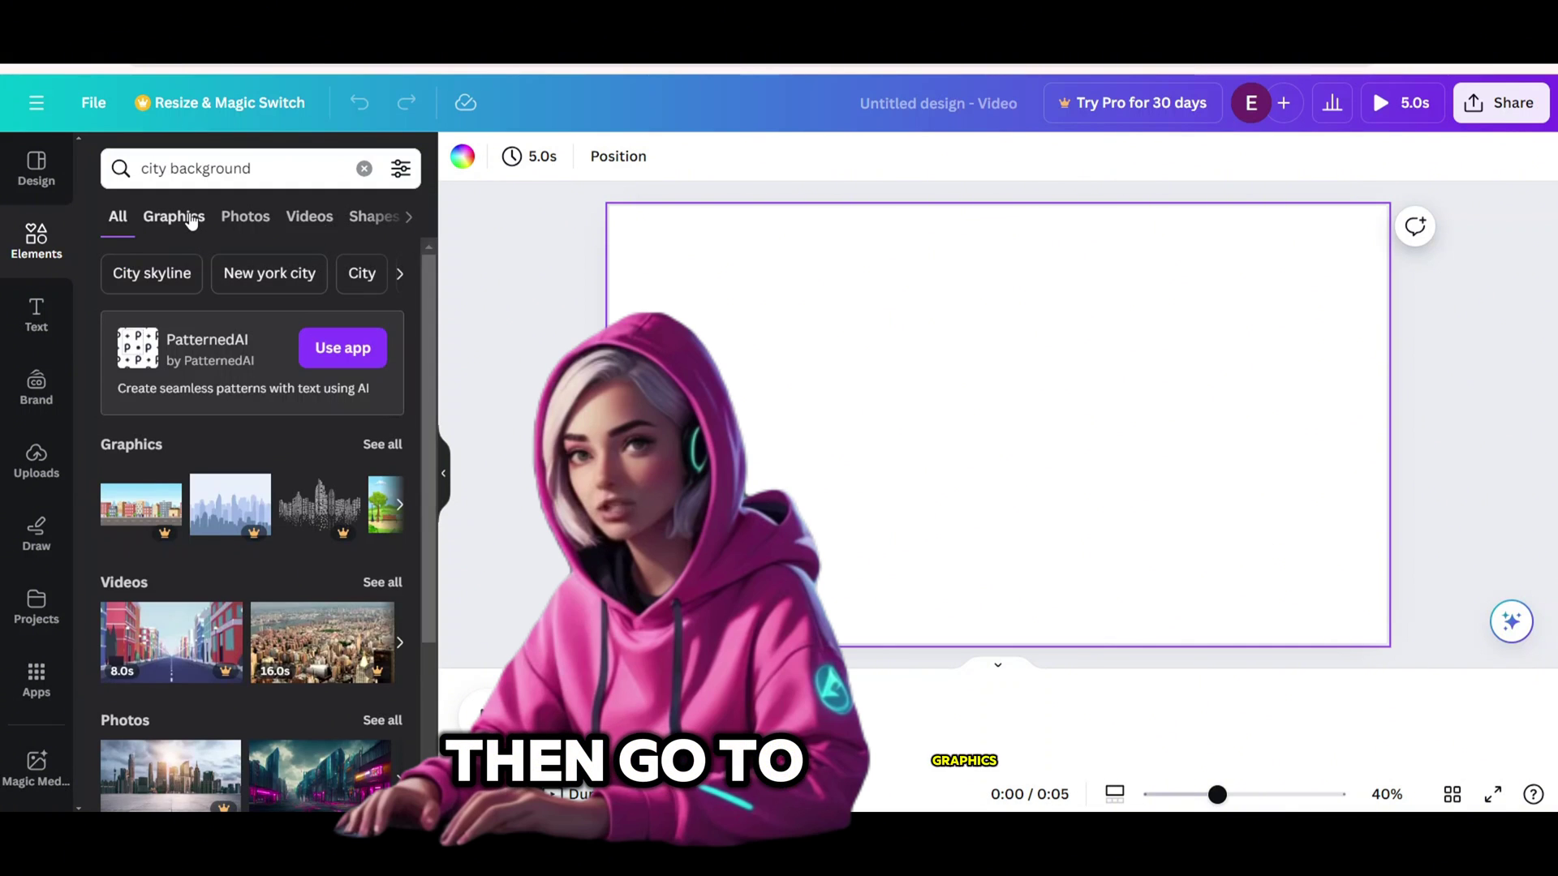
left_click(191, 219)
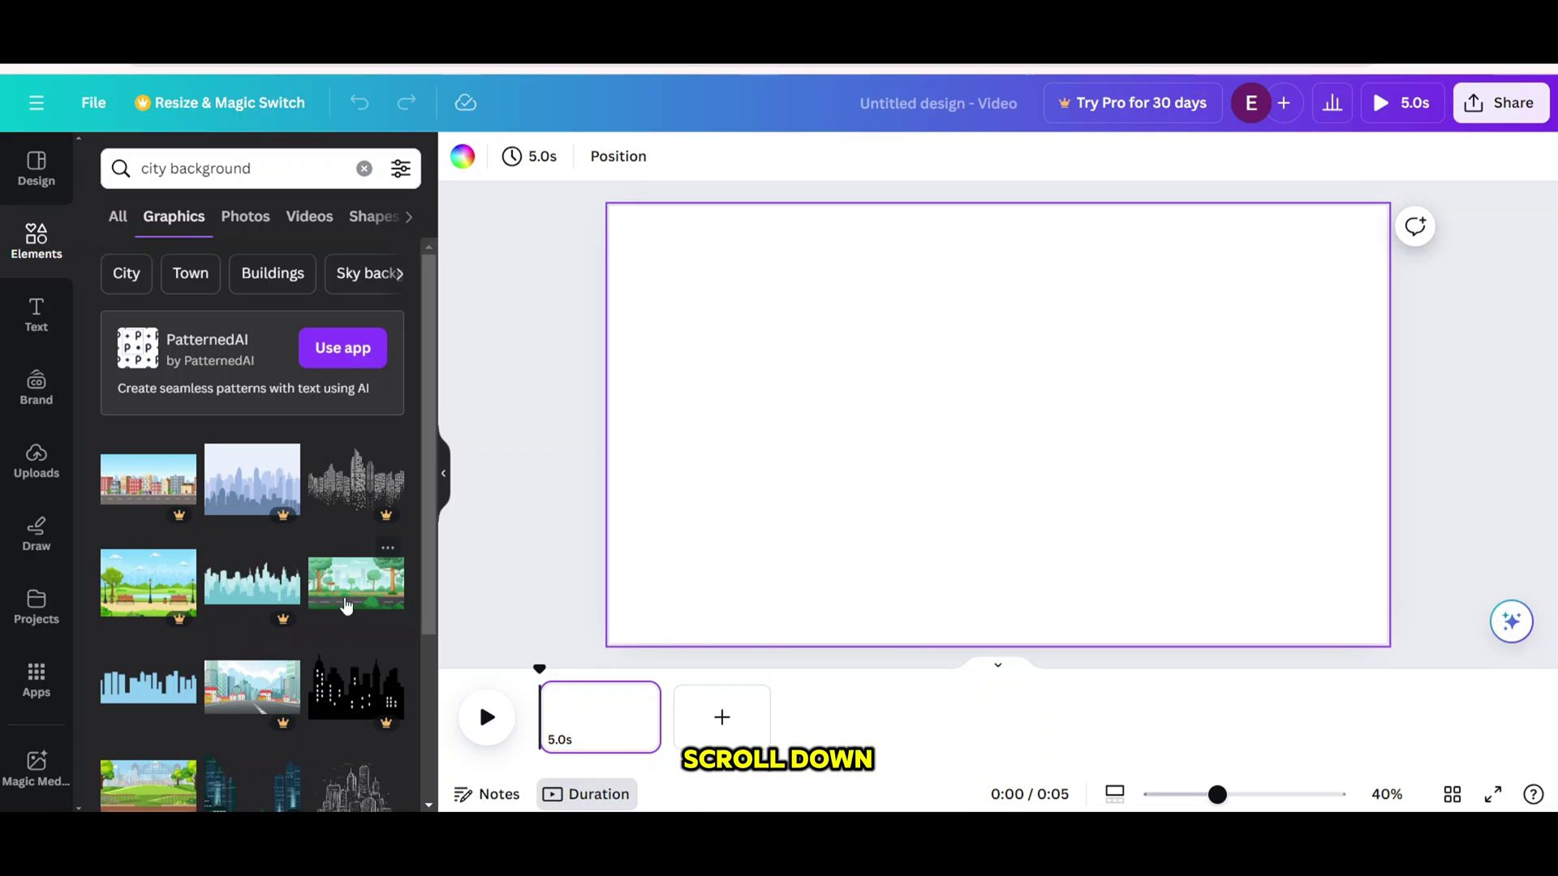
Add the cartoon park-and-city graphic and set it as the page background.
scroll(320, 613, "down", 2)
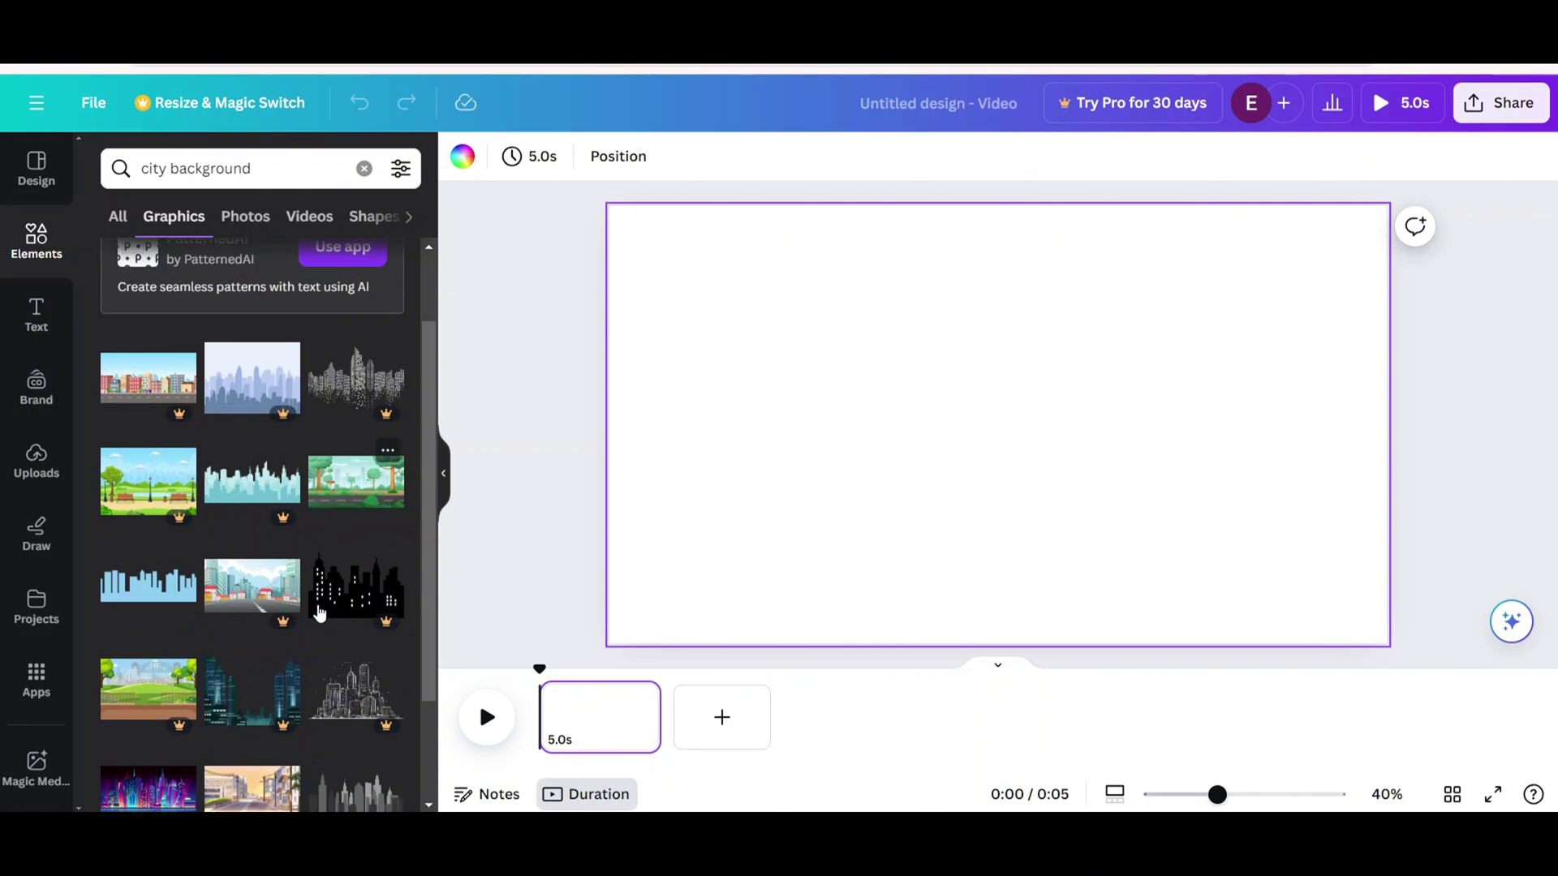
left_click(366, 487)
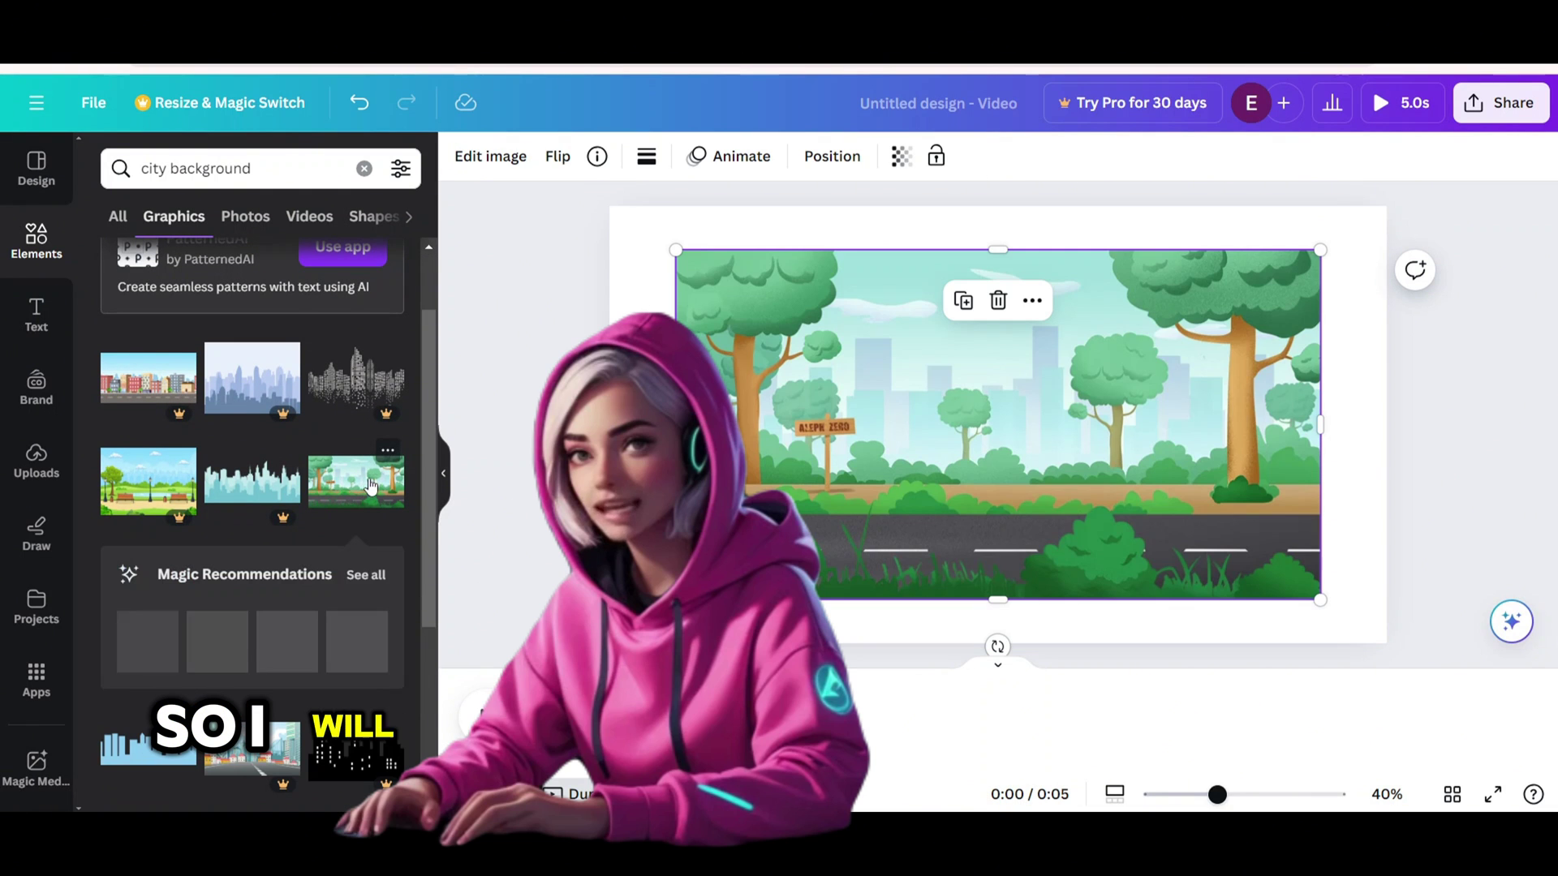
right_click(982, 431)
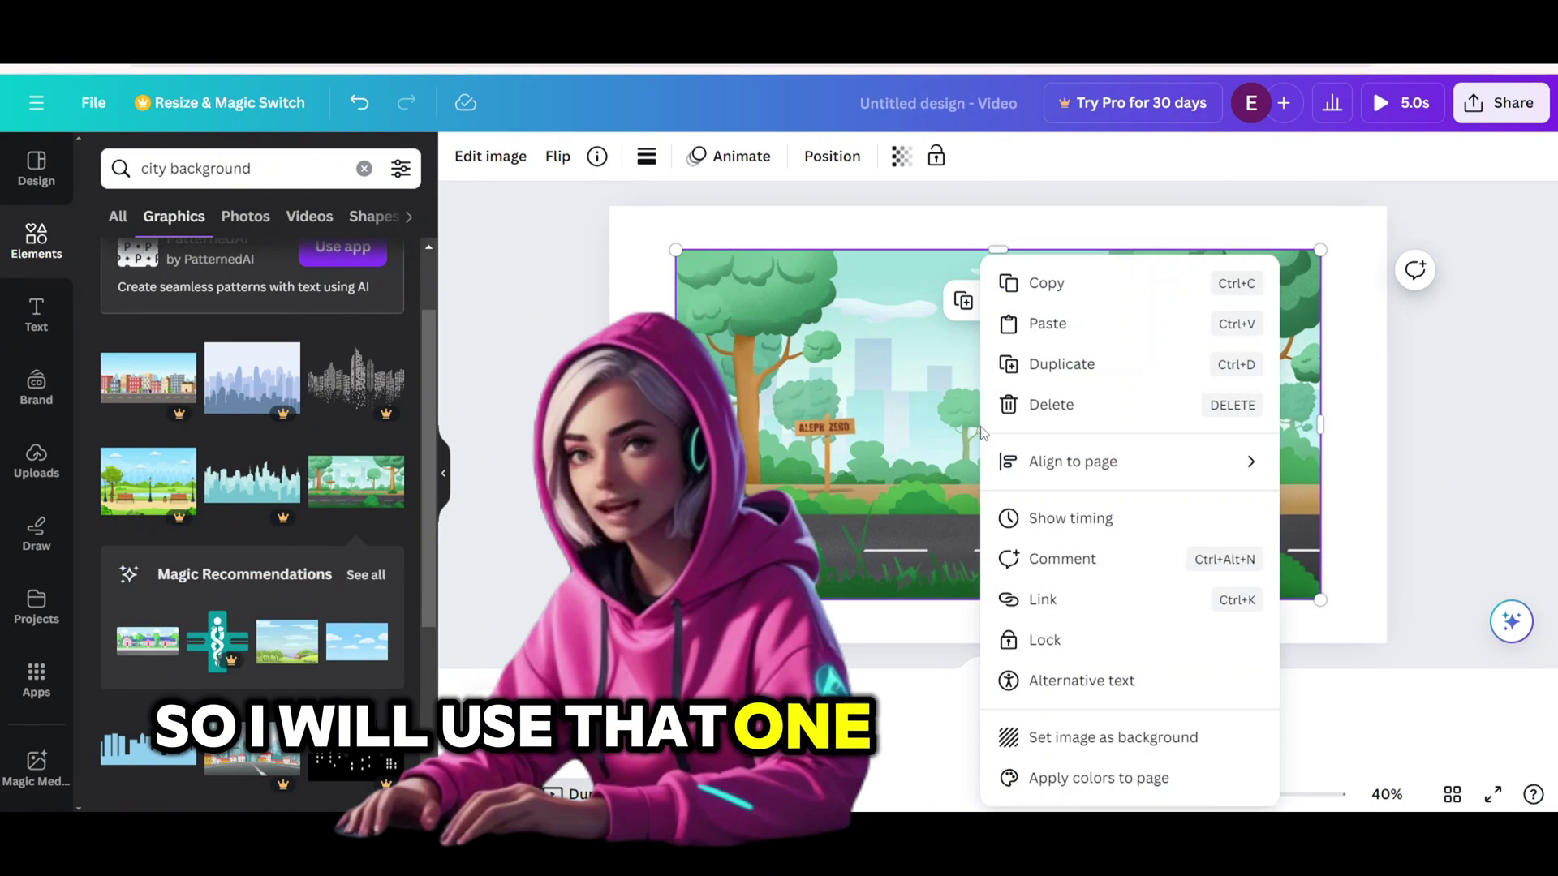
left_click(1134, 753)
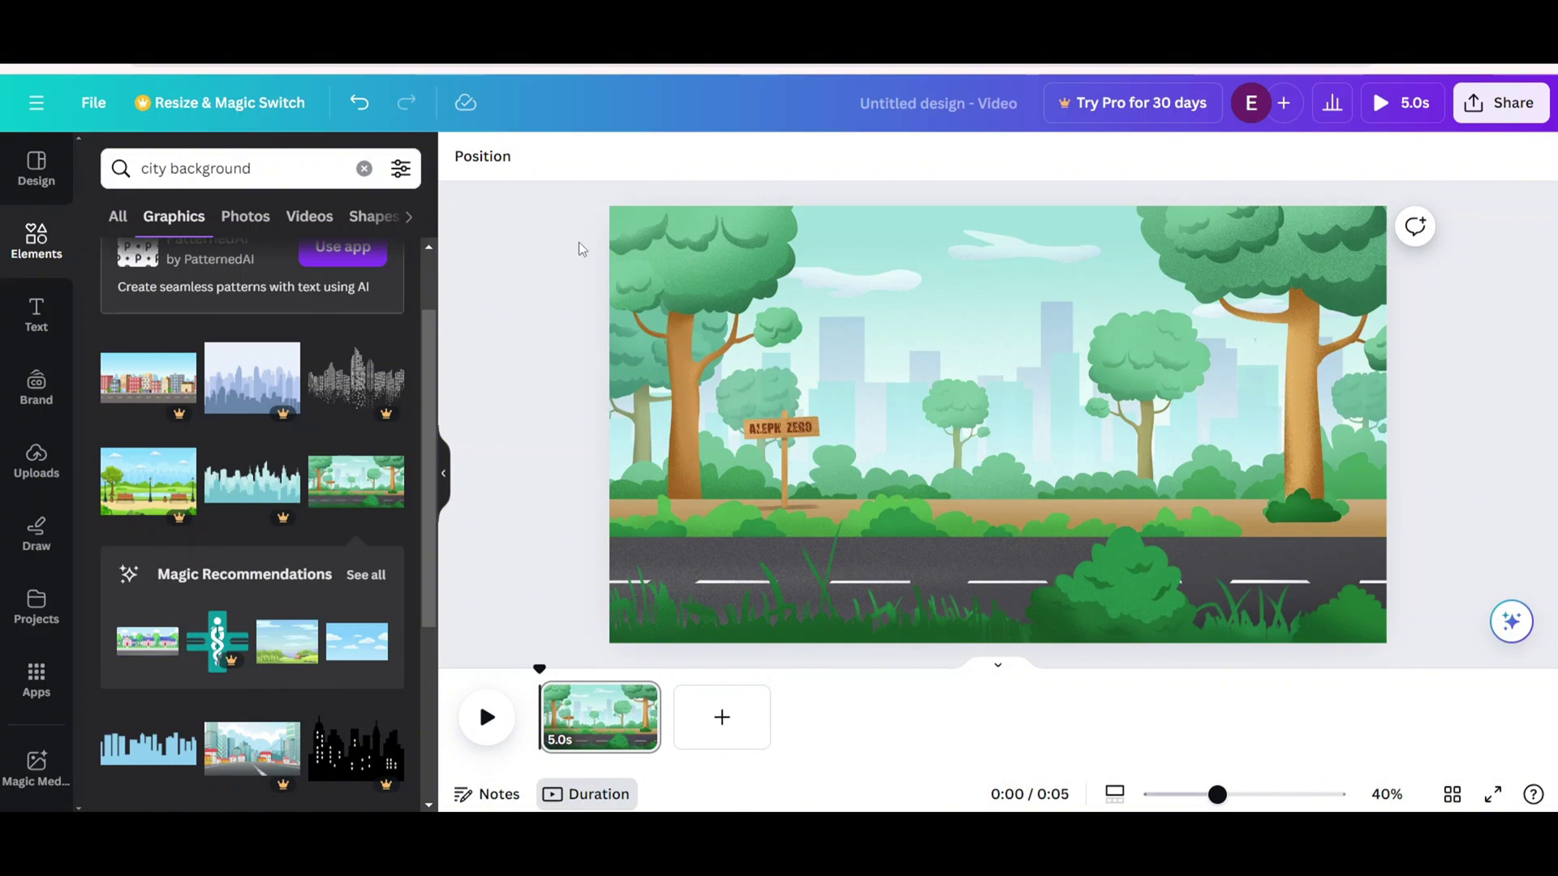
Add the white dove outline from a 'birds' search, shrunk, in the top-left sky.
left_click(265, 171)
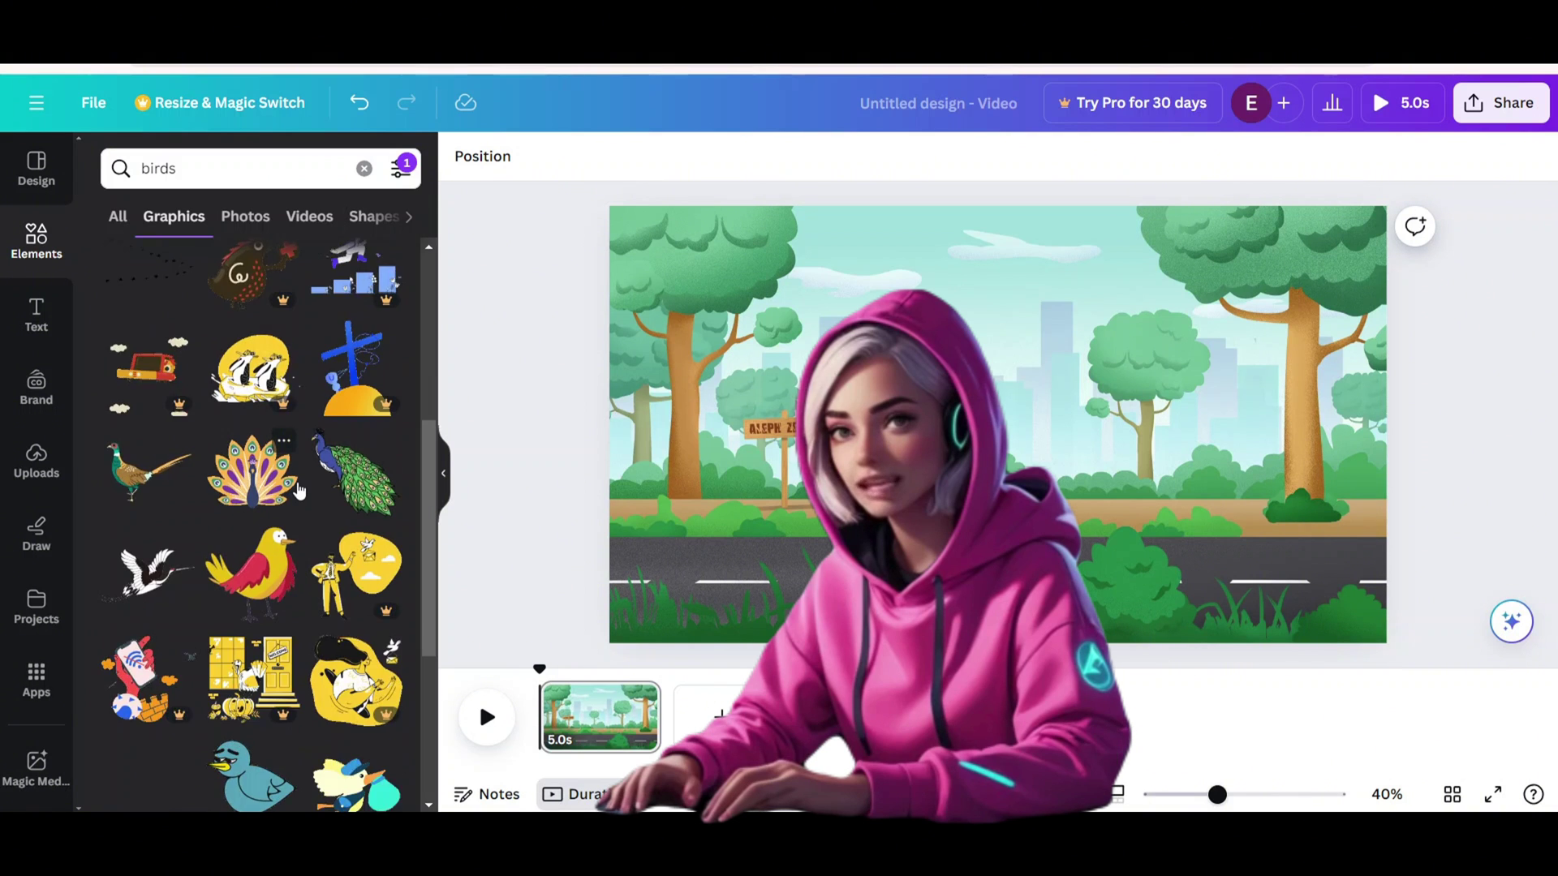
scroll(299, 490, "down", 2)
scroll(298, 490, "down", 2)
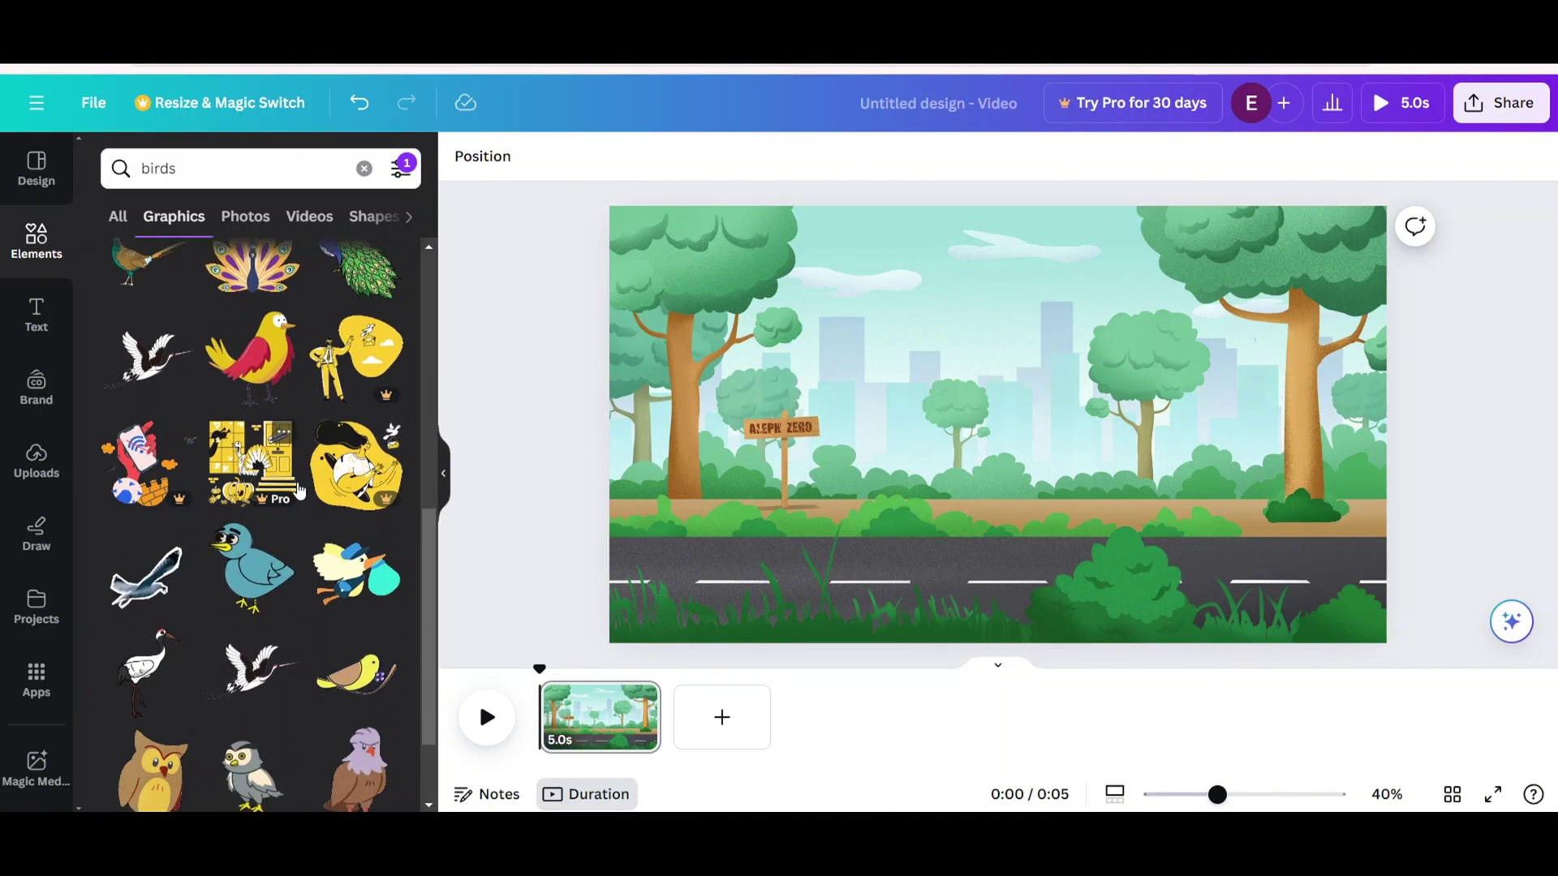
scroll(299, 490, "down", 4)
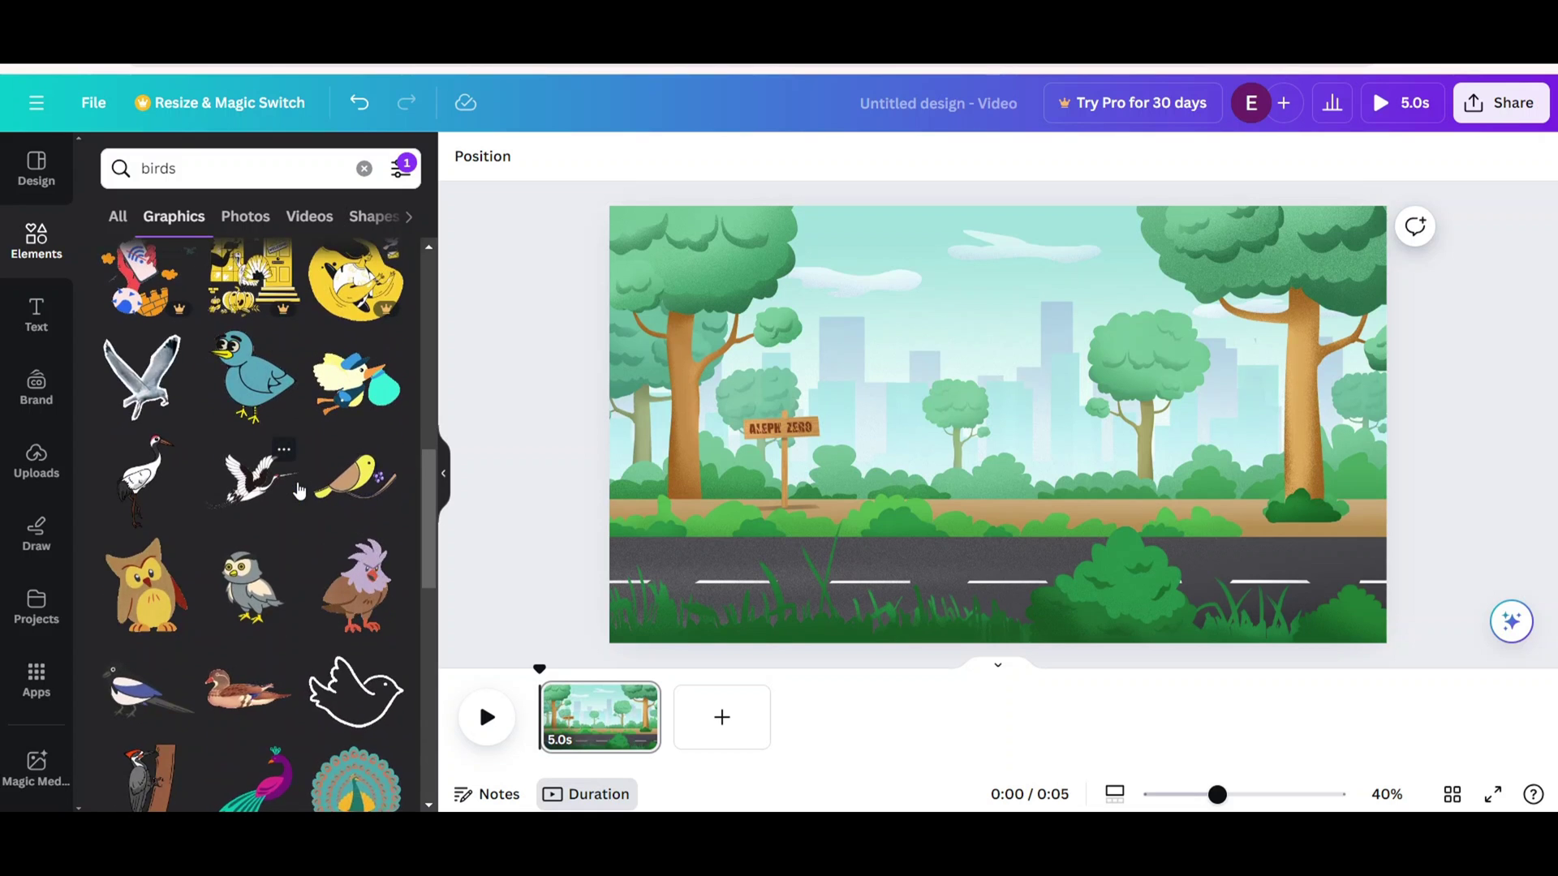
left_click(341, 598)
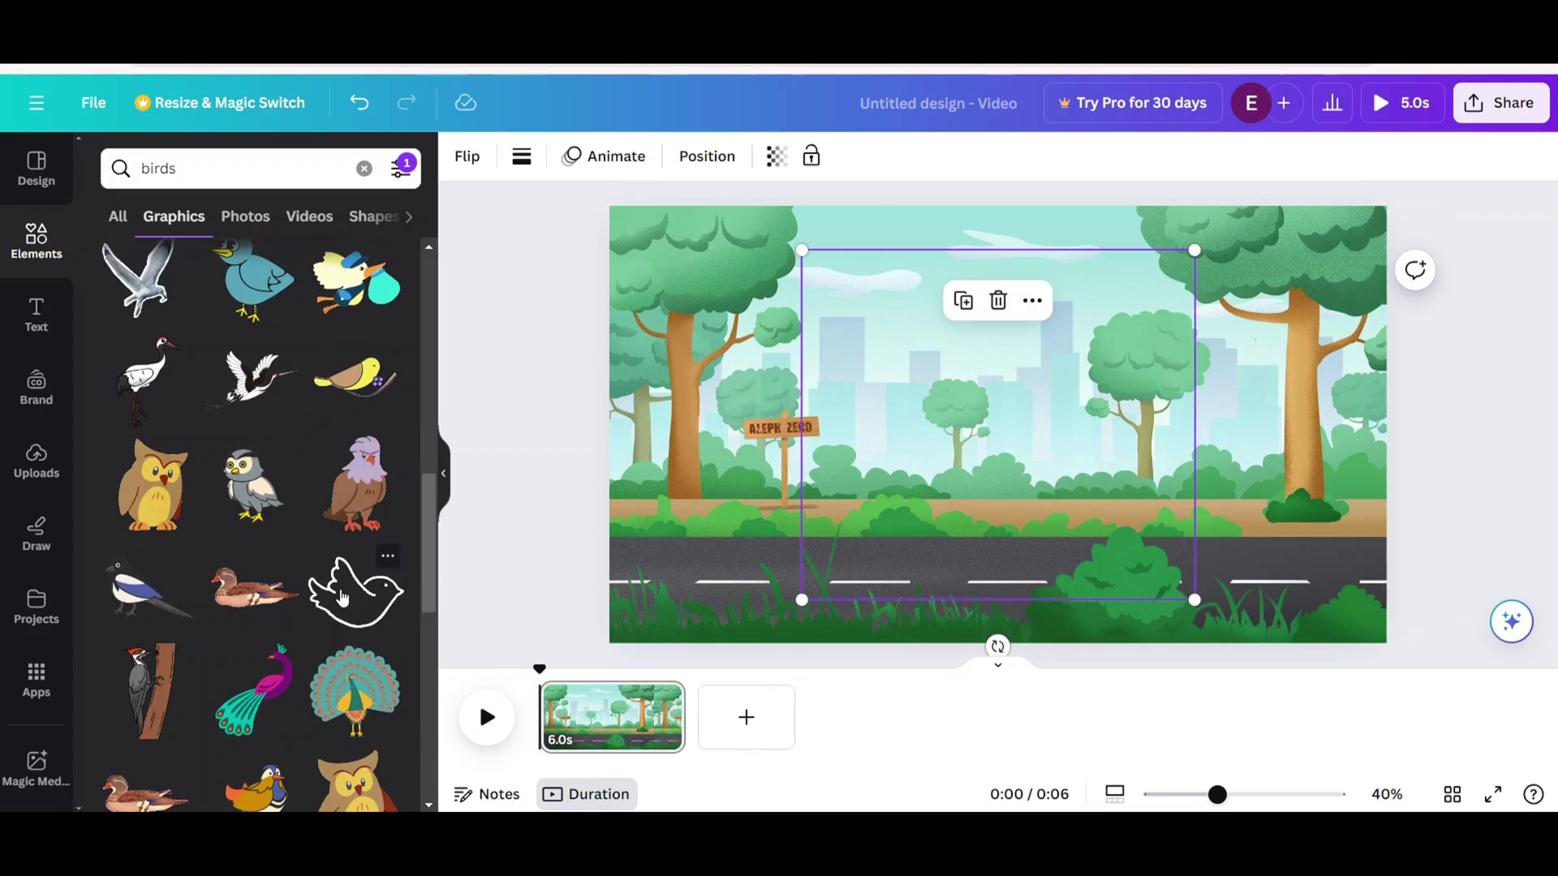
left_click_drag(1193, 600, 924, 357)
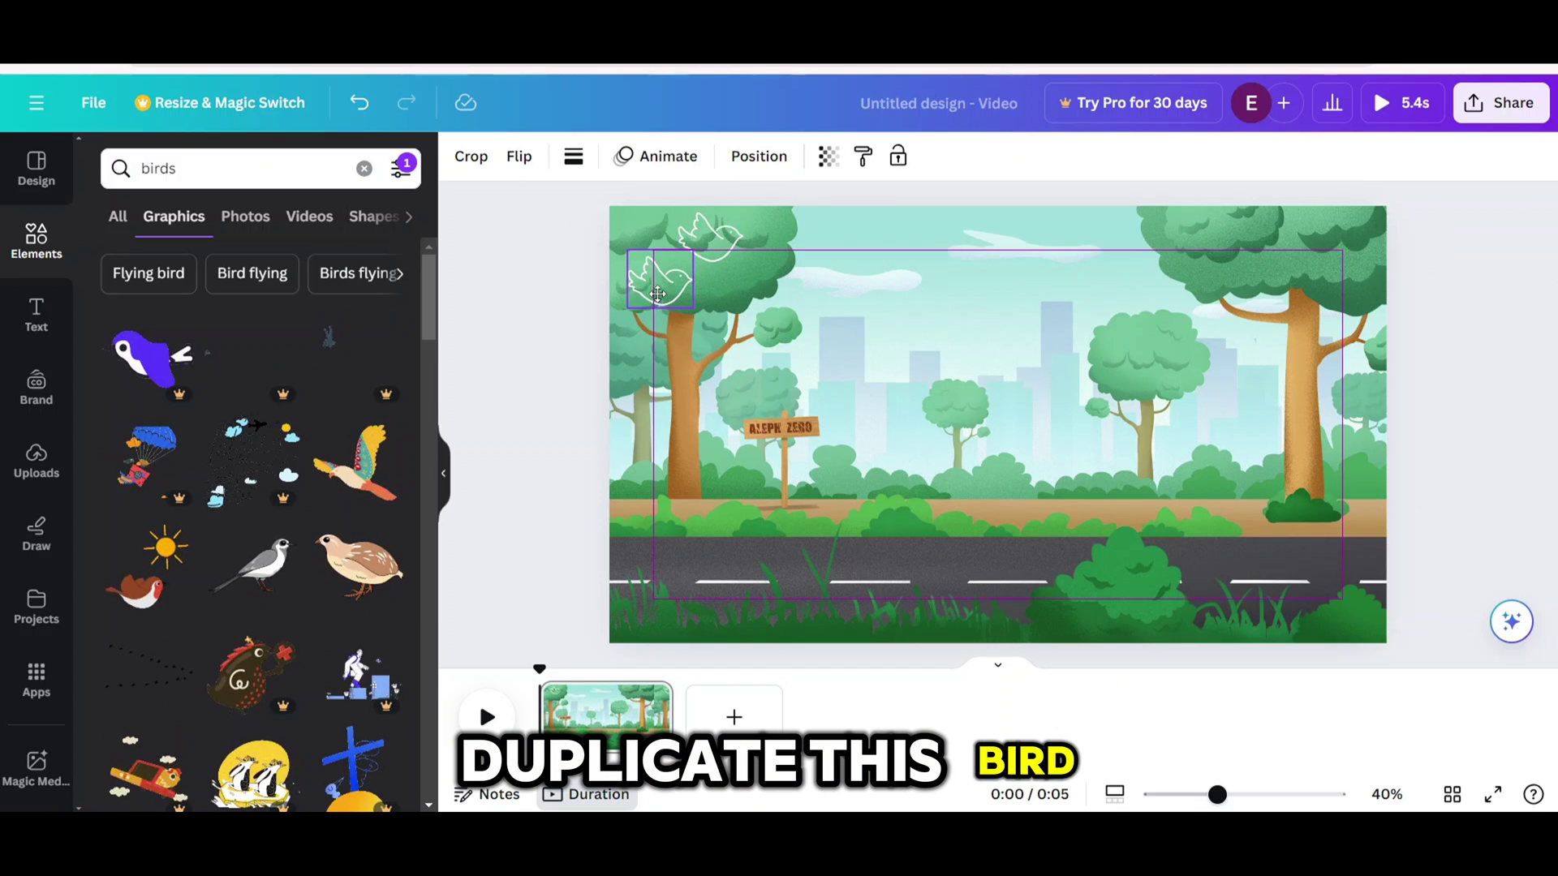
left_click_drag(654, 287, 658, 293)
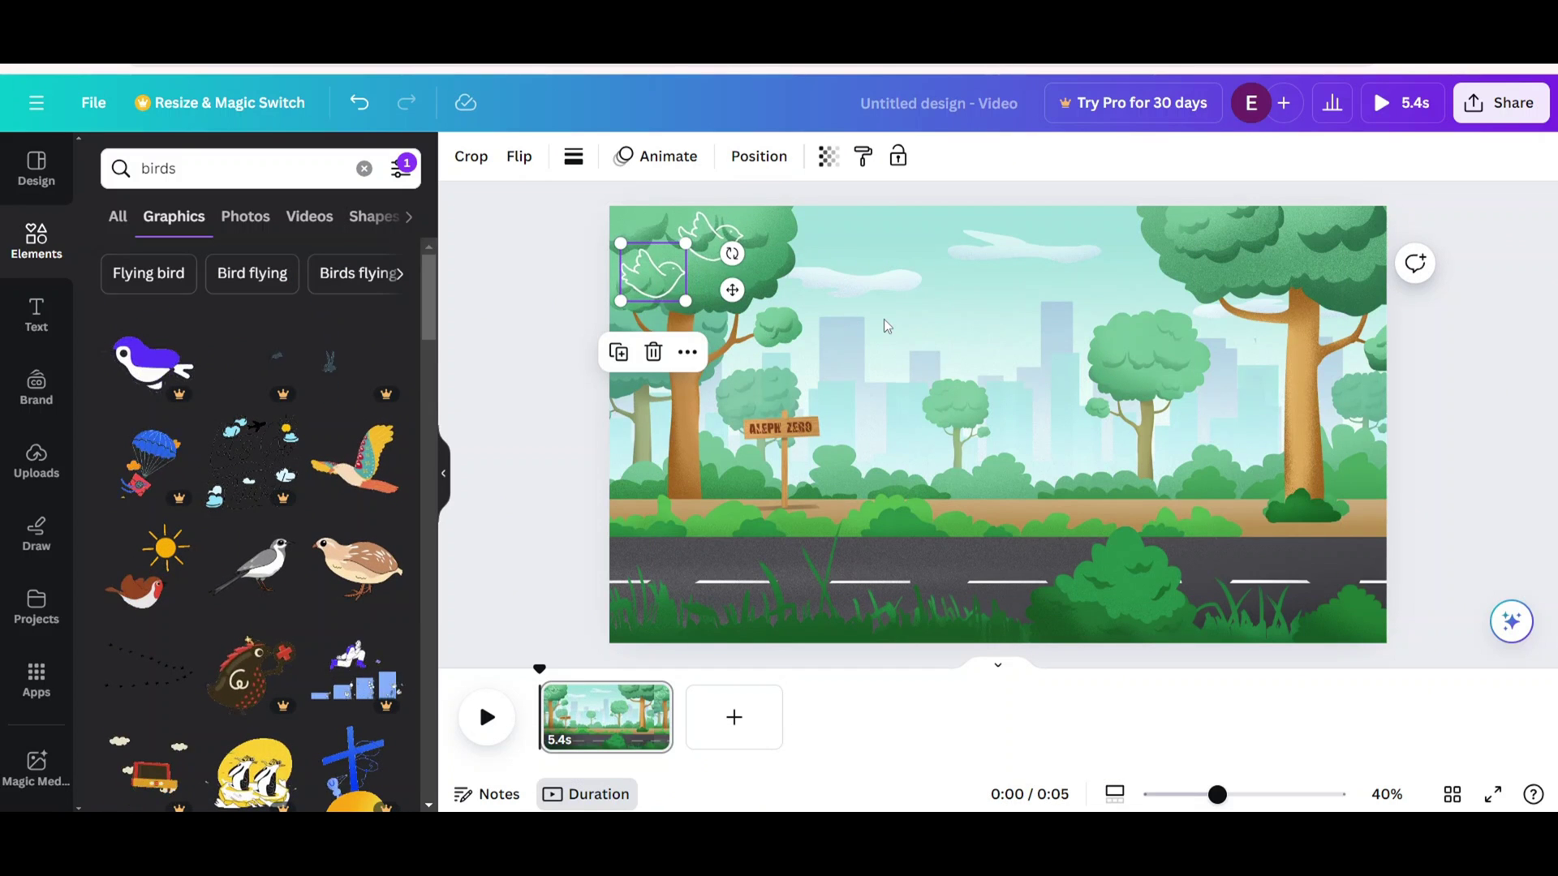
left_click(883, 318)
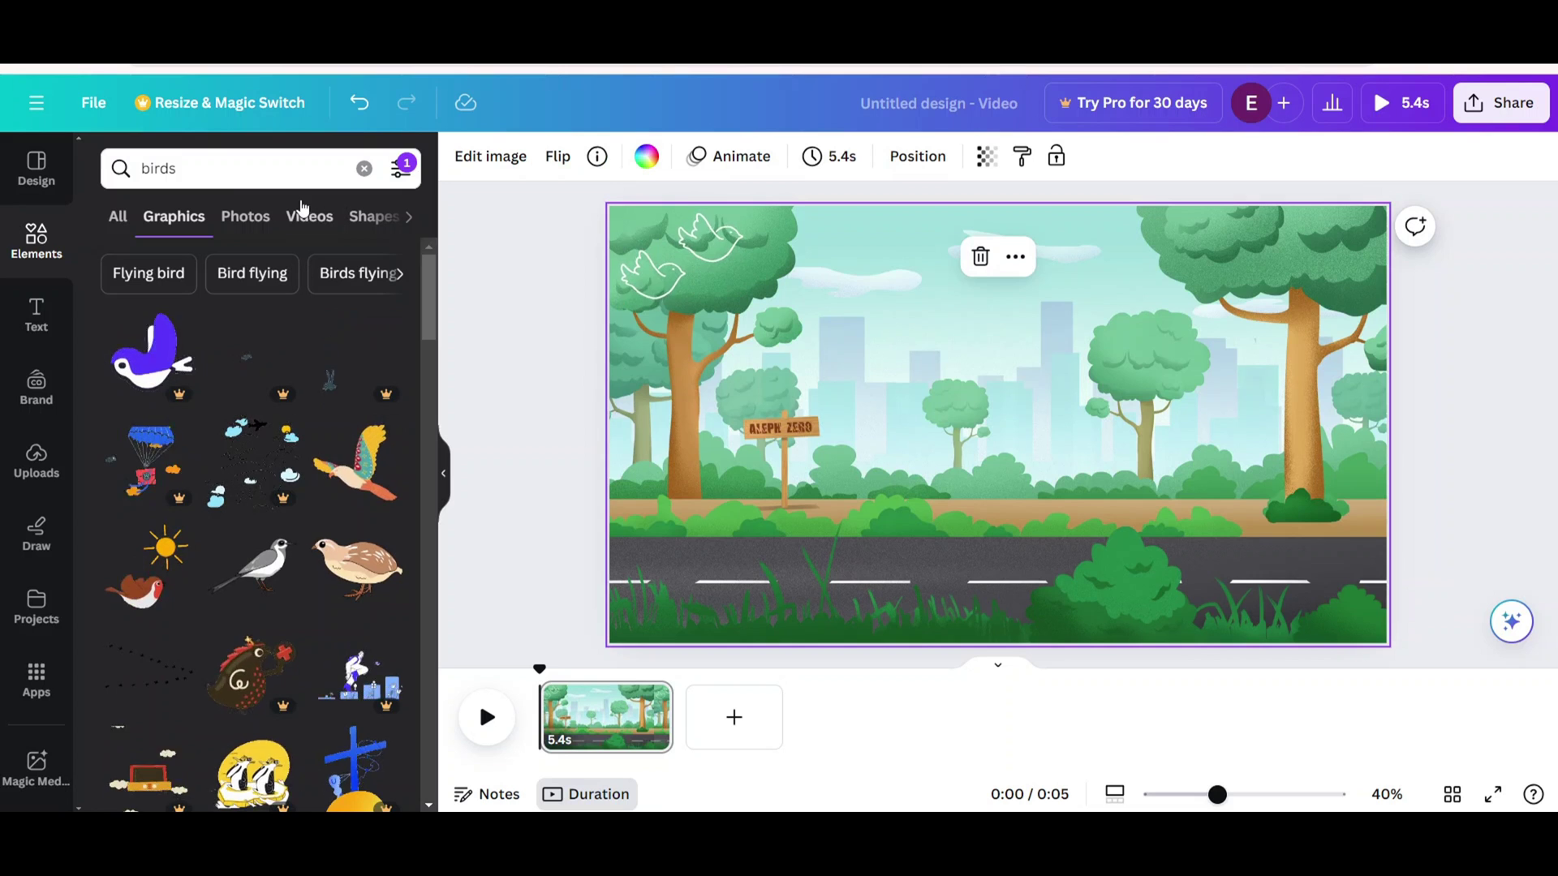
Add a reading man from a 'Person walking' search, shrunk, at the left edge.
left_click_drag(192, 165, 102, 163)
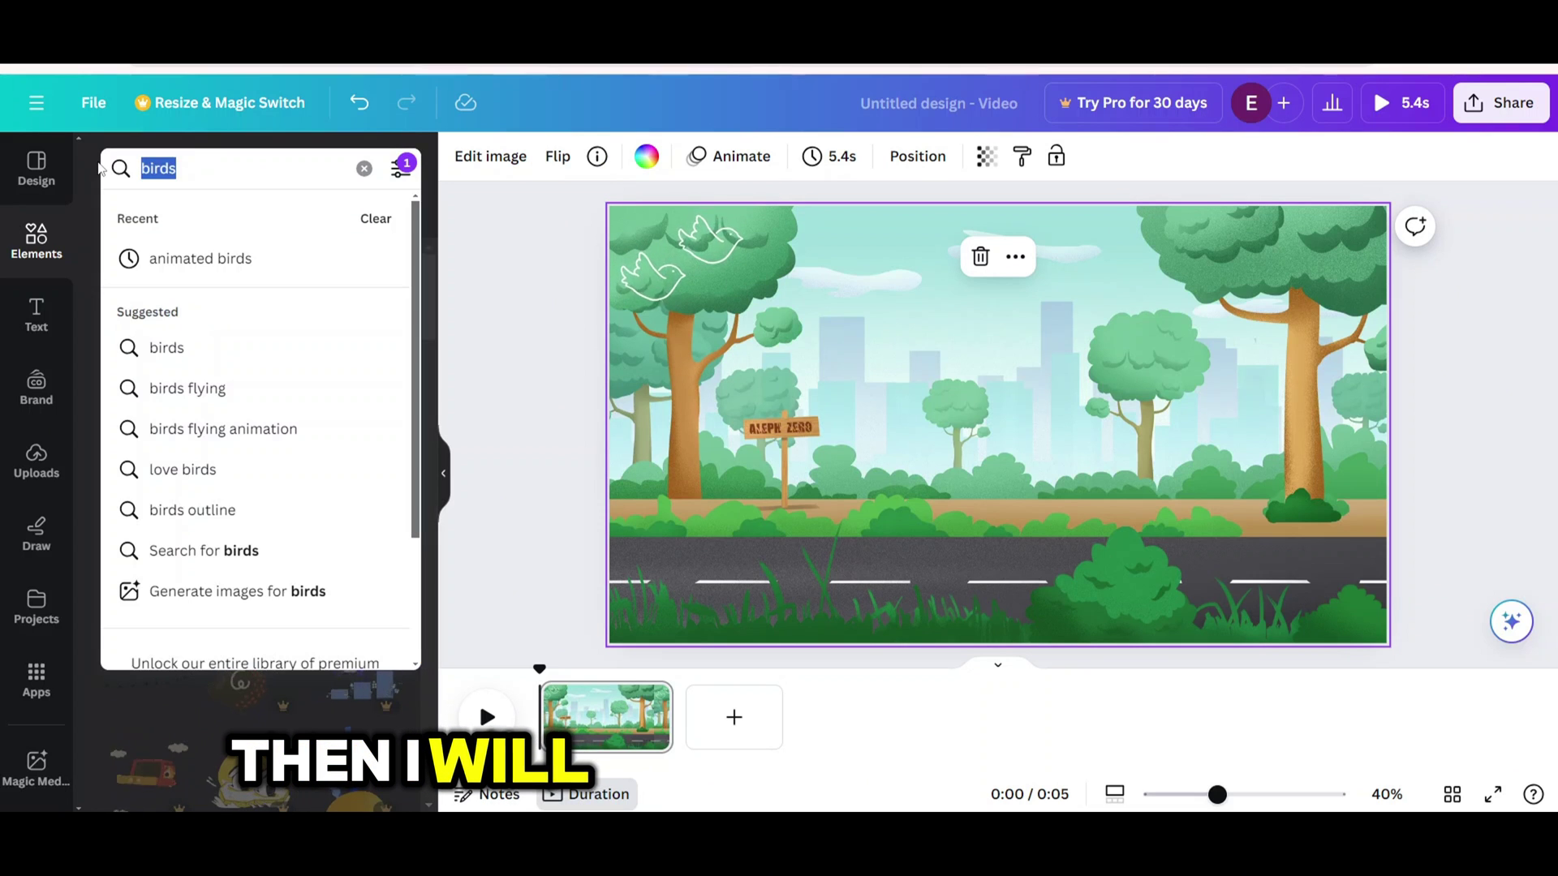
type("wa")
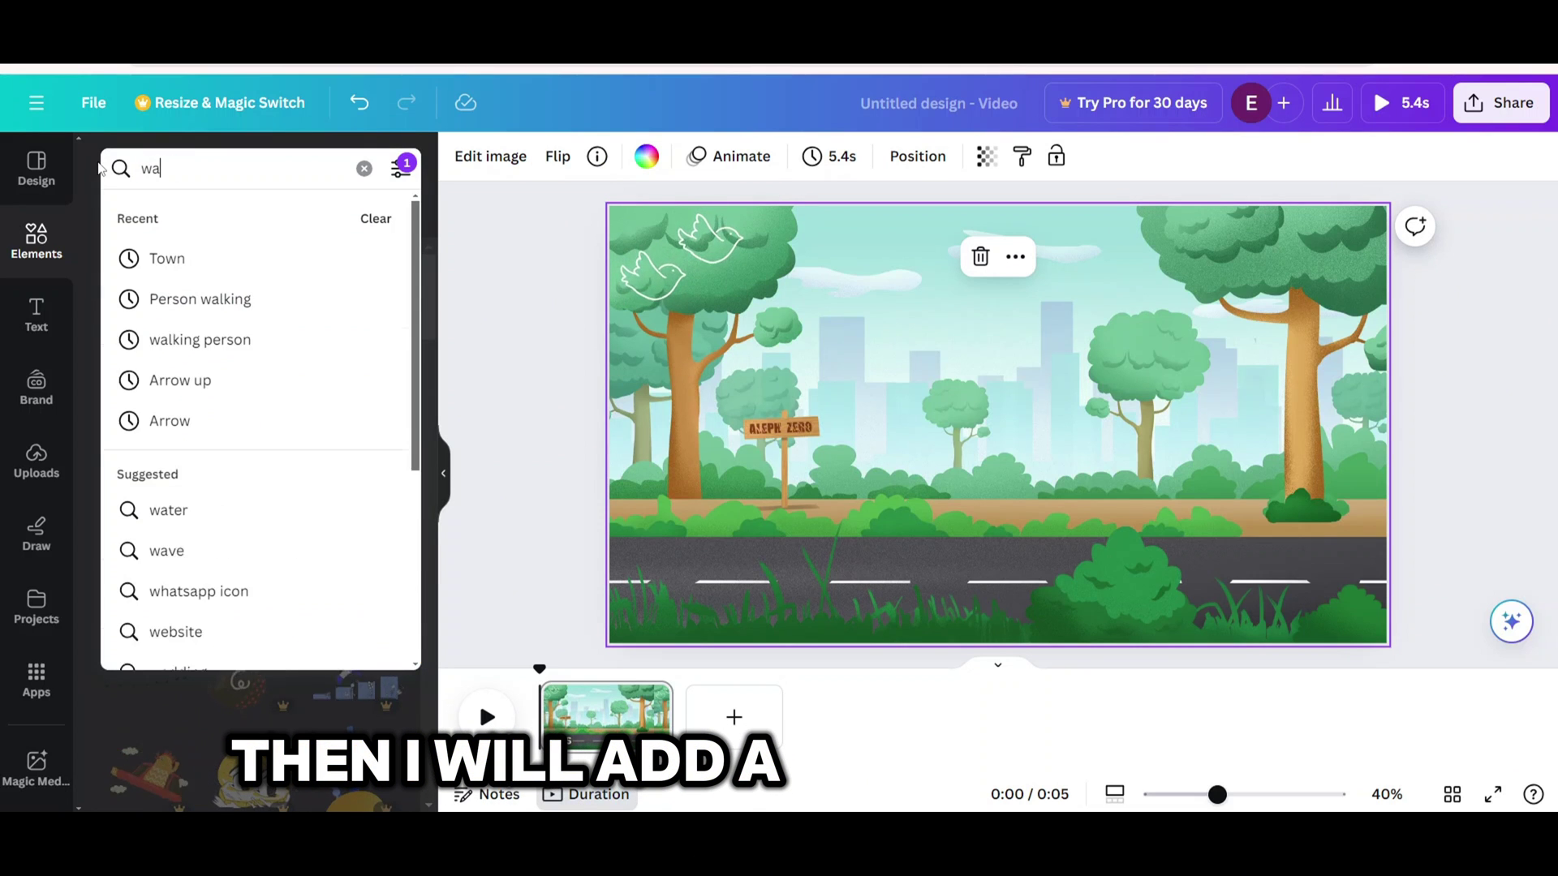
type("l")
left_click(194, 258)
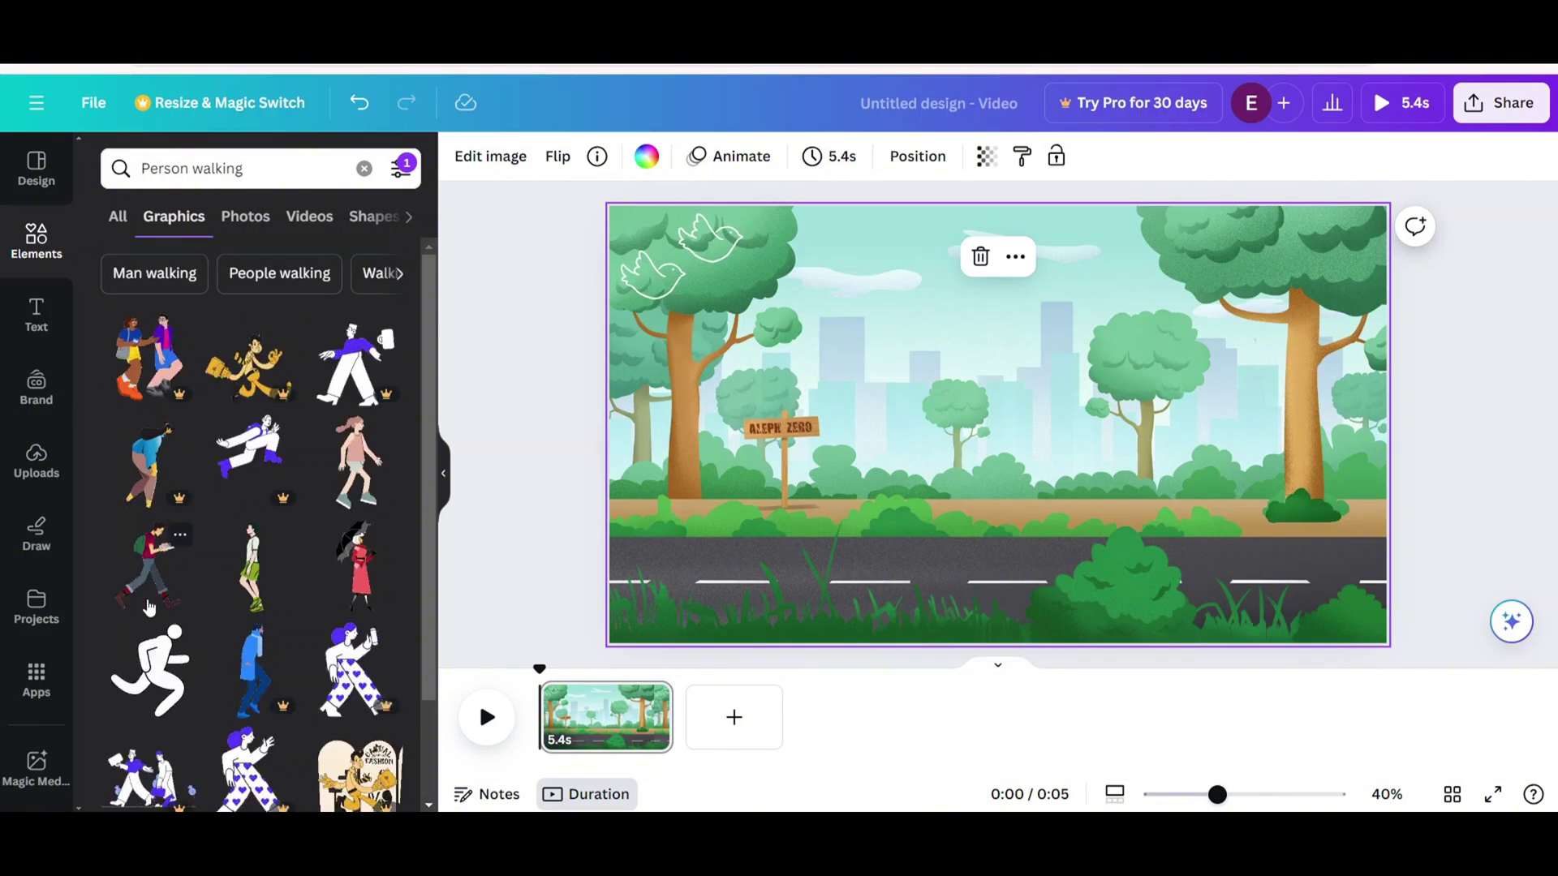
left_click(150, 598)
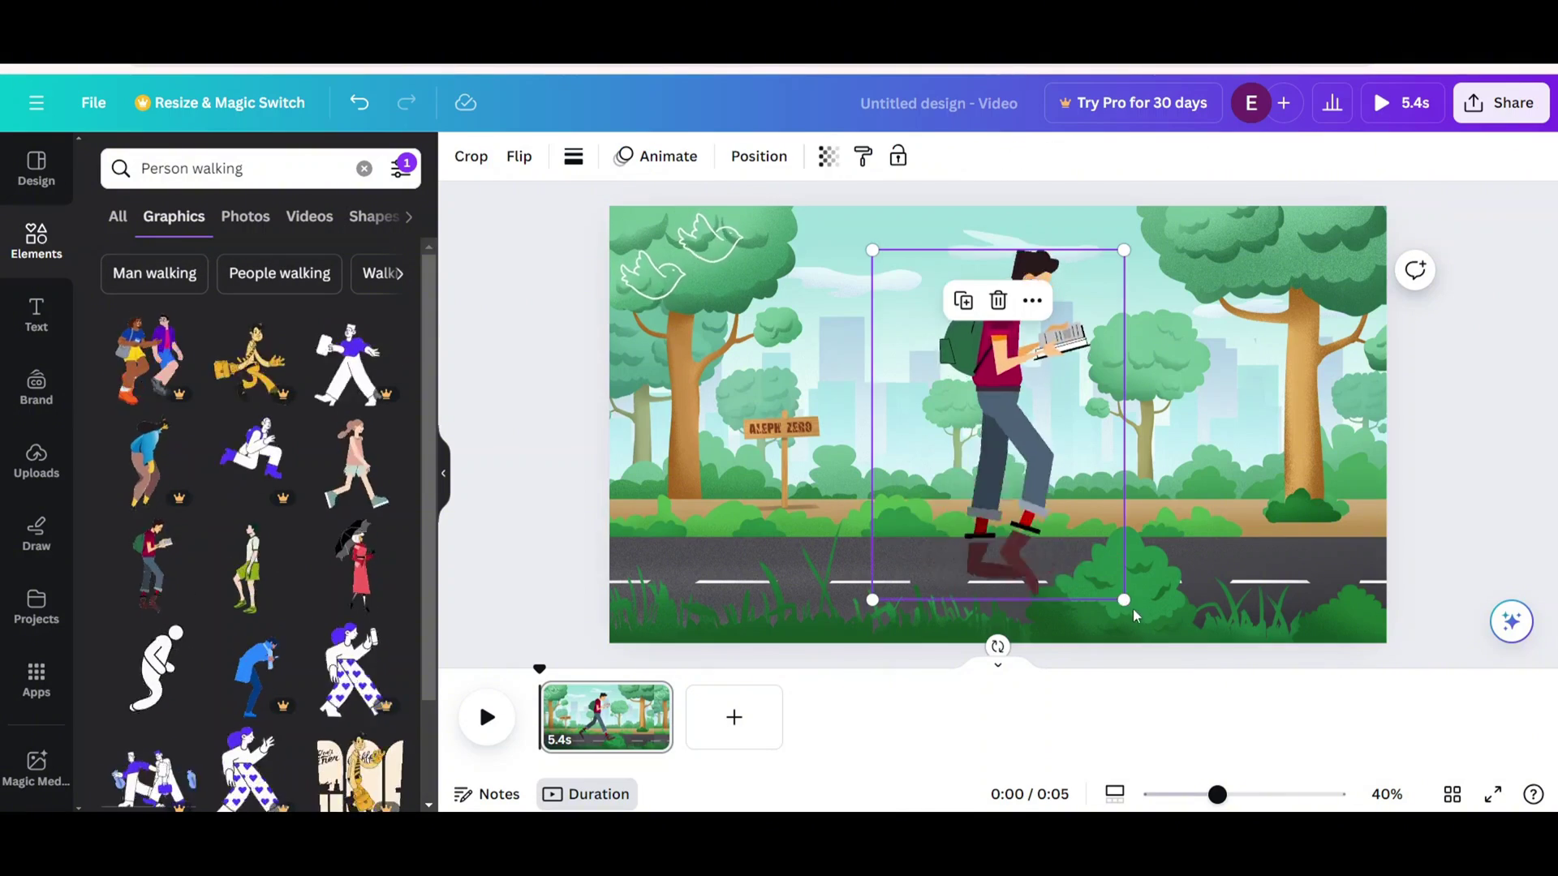
left_click_drag(1123, 600, 939, 455)
left_click_drag(933, 341, 664, 438)
Add the yellow car from a 'car' search and shrink it on the right road.
left_click(112, 151)
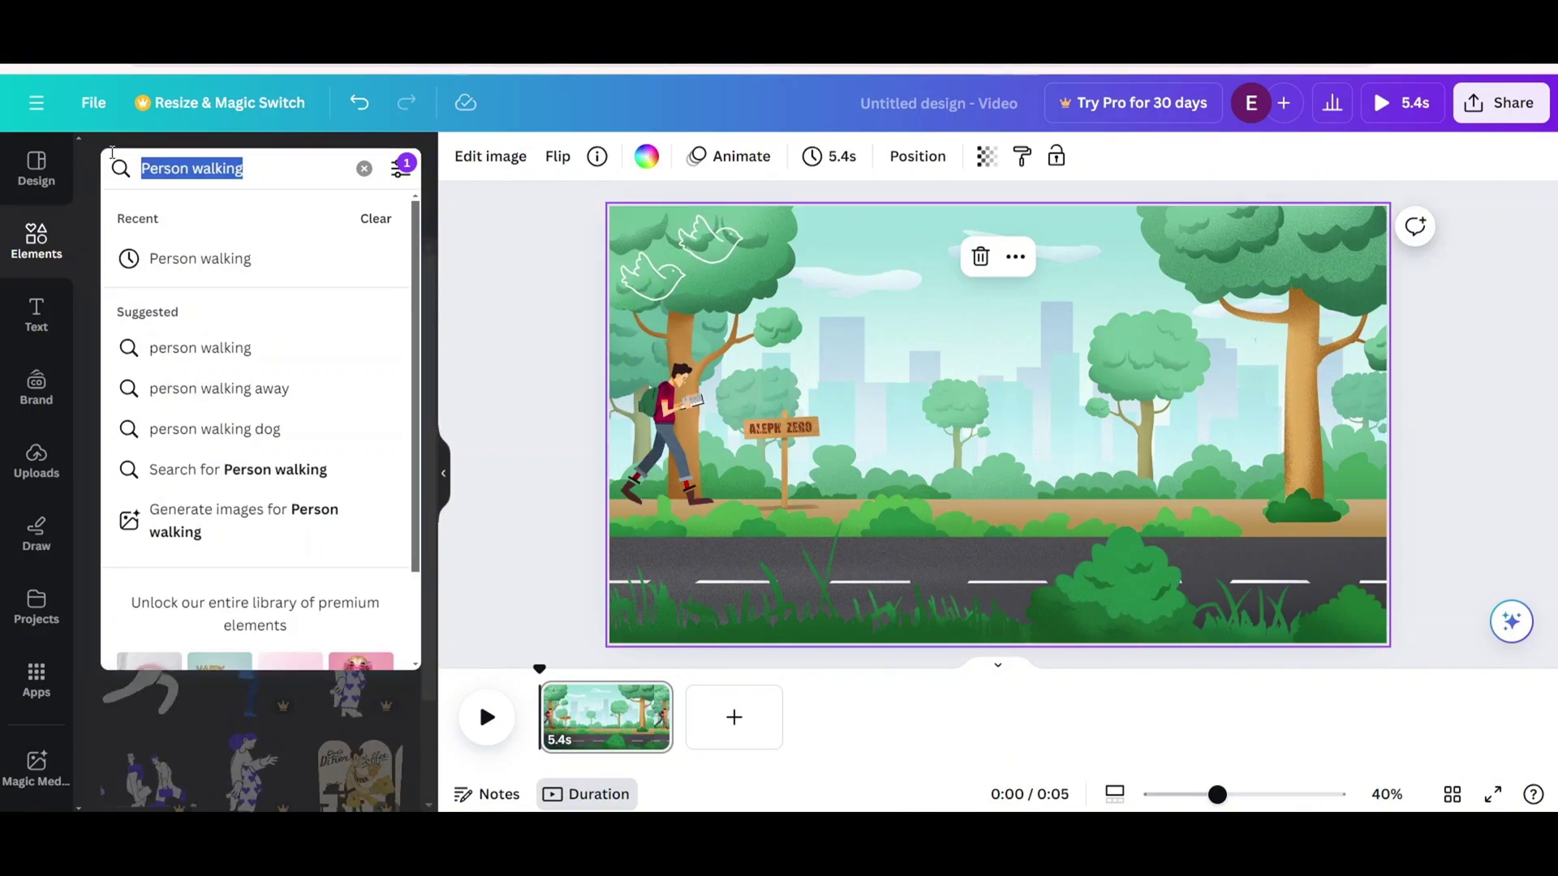
key("BackSpace")
type("car")
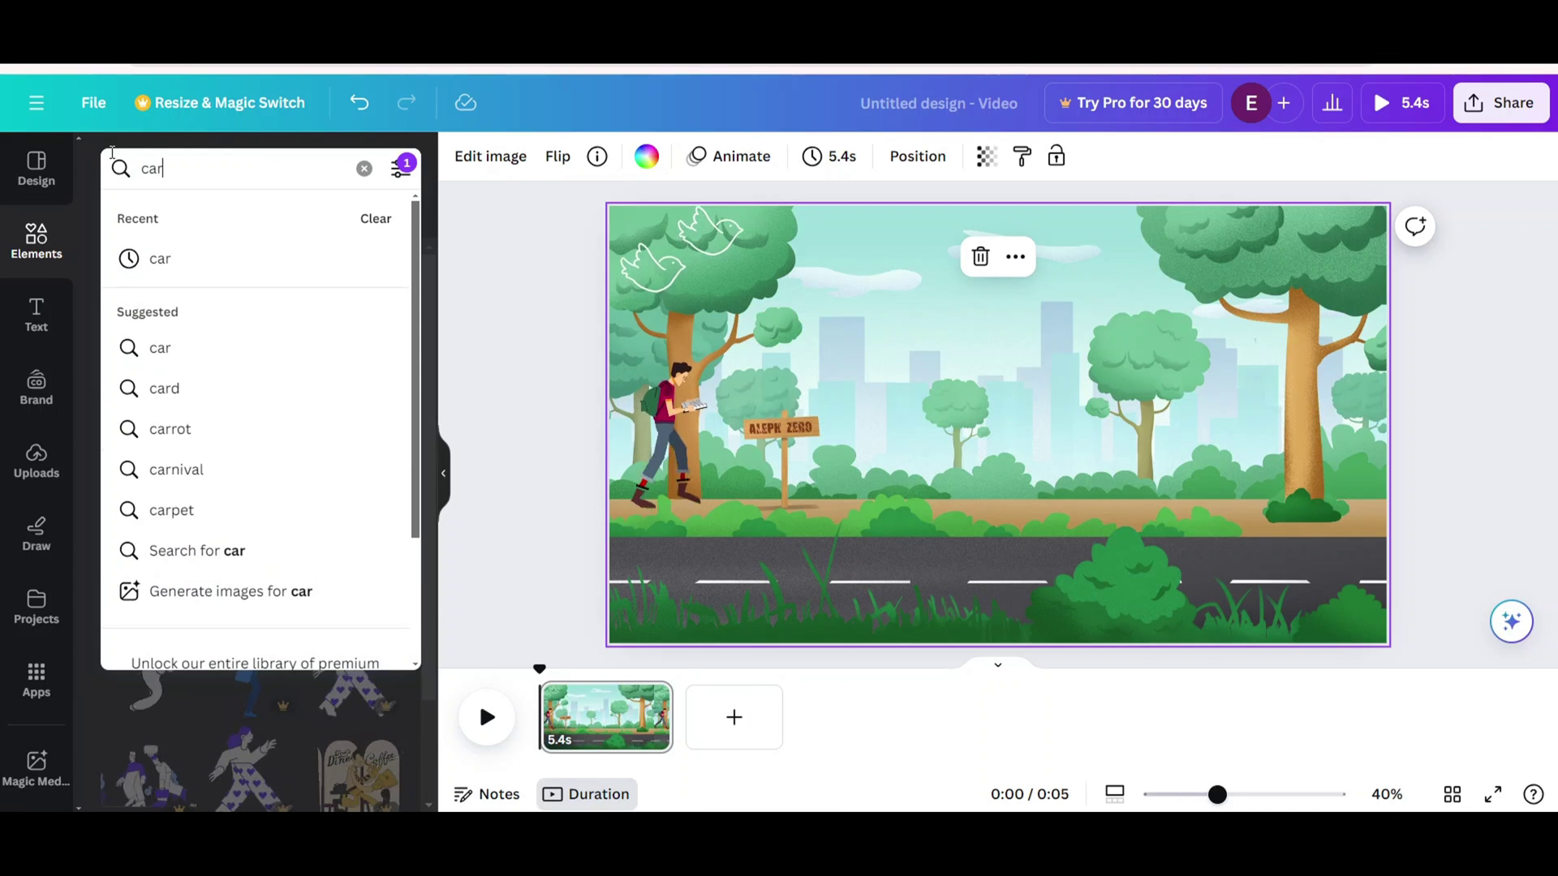
key("Return")
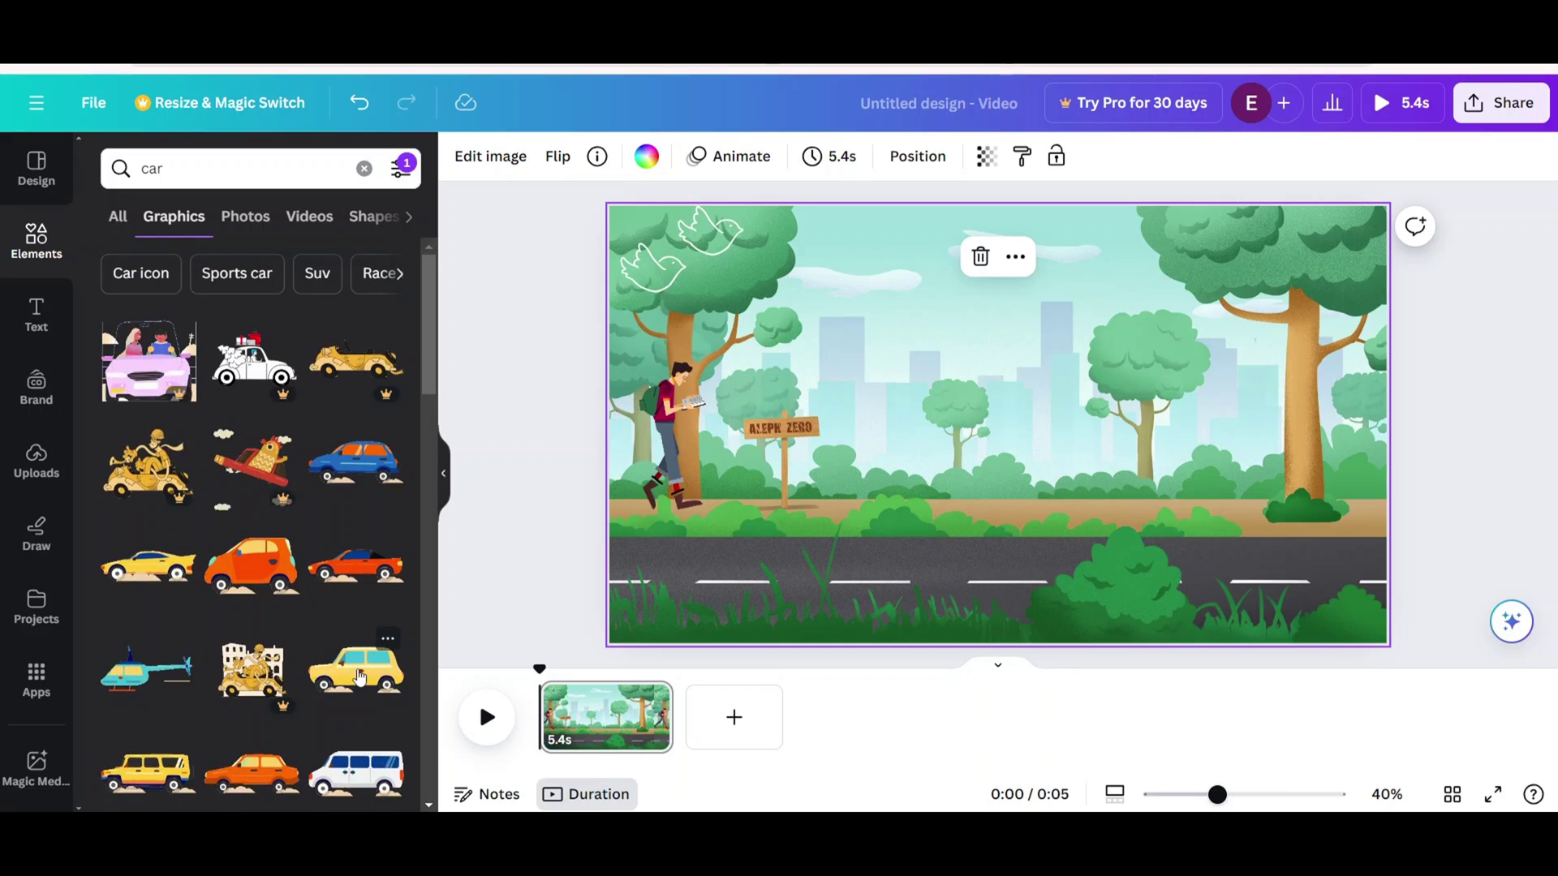
left_click(360, 675)
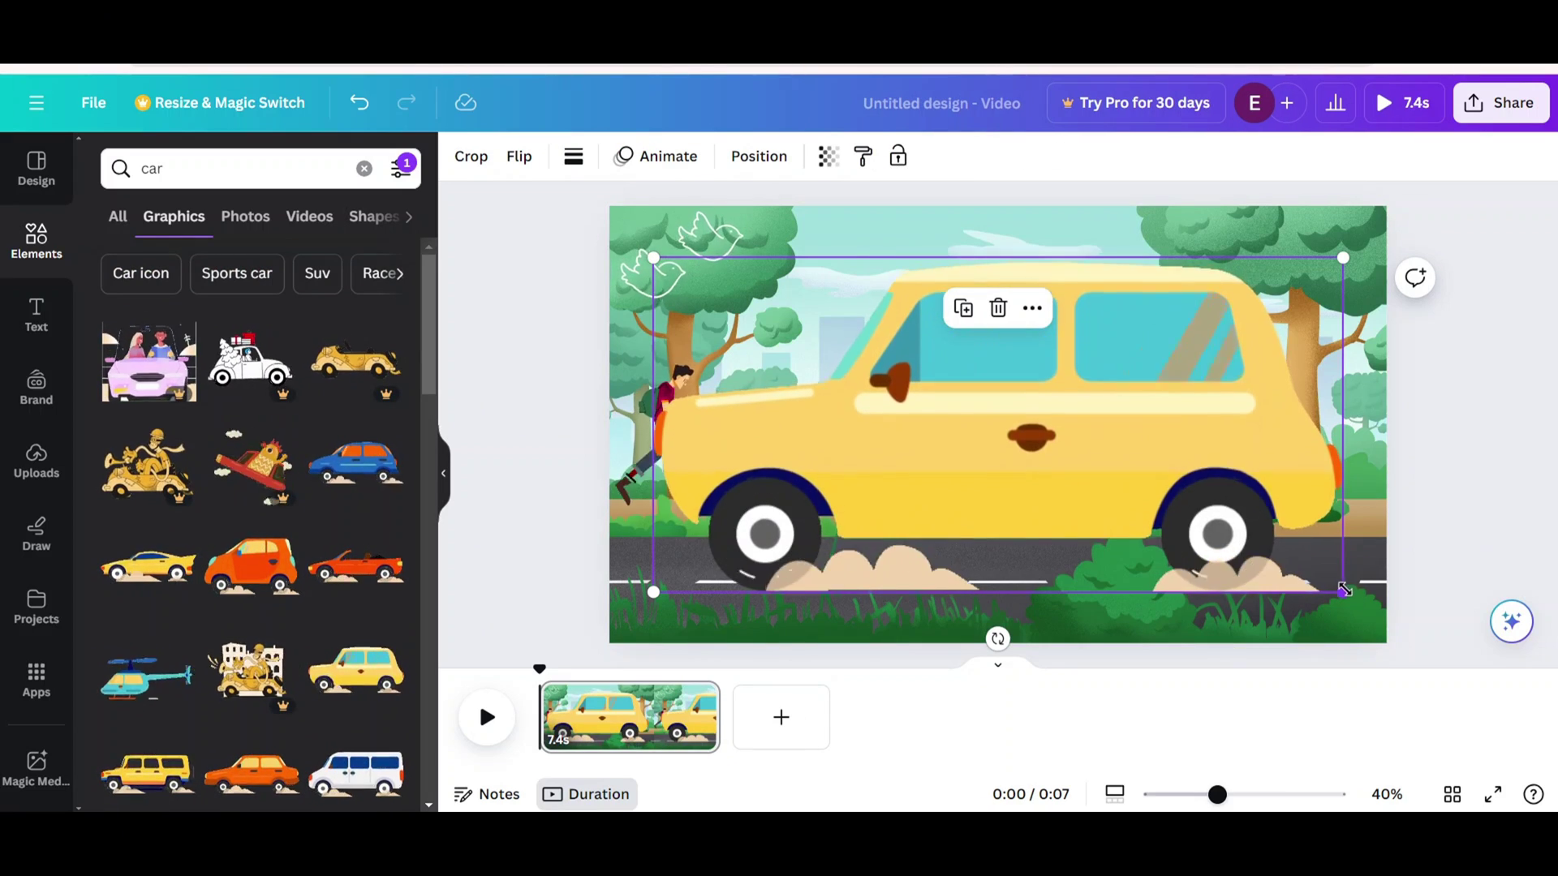
left_click_drag(1343, 588, 1337, 548)
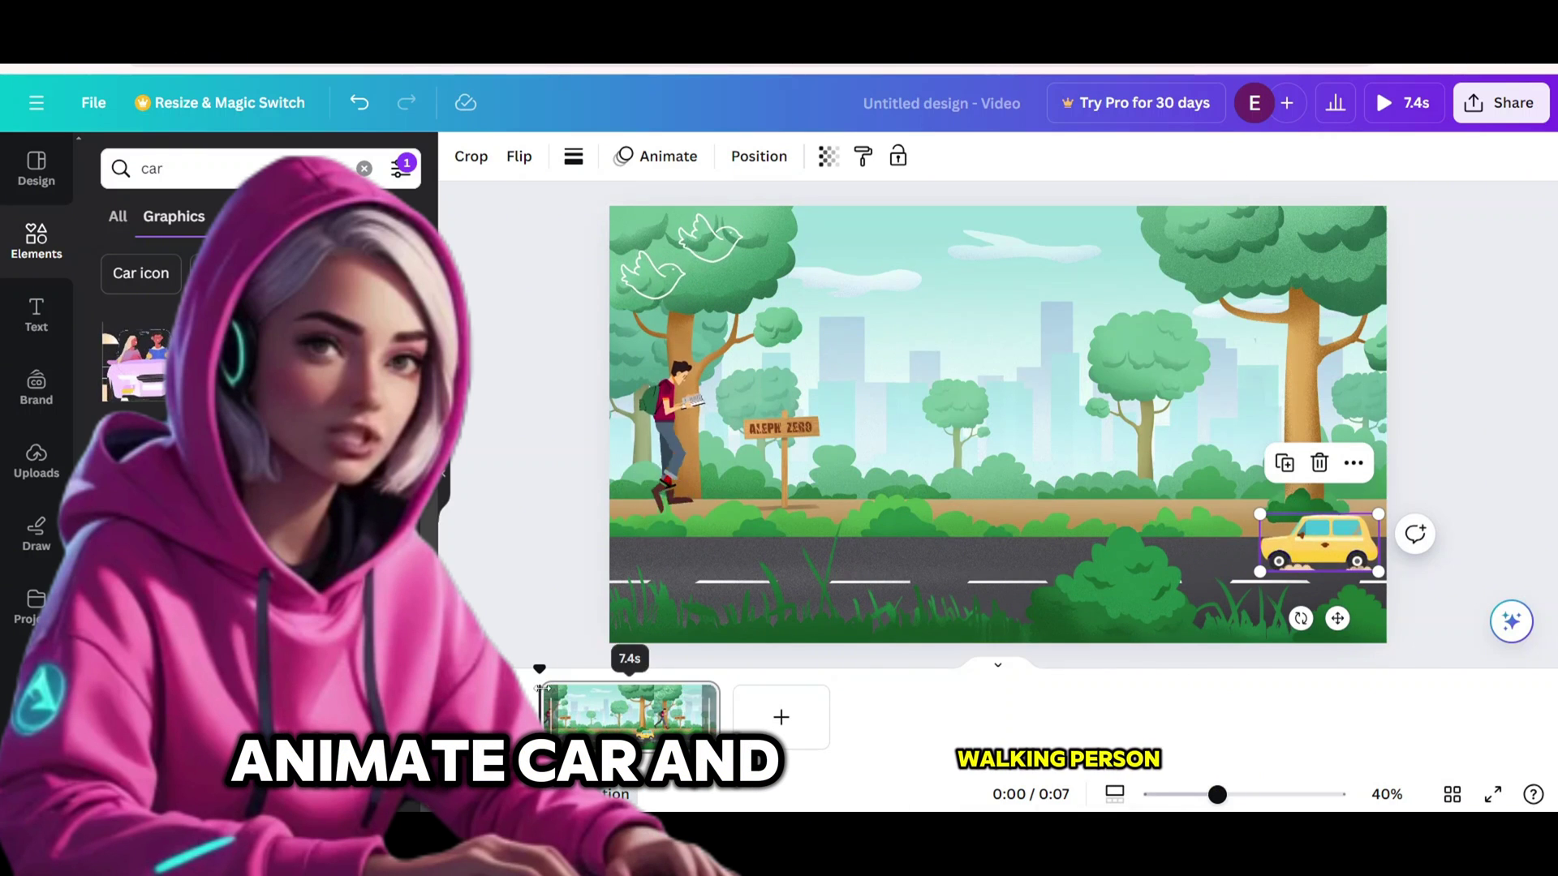
Give the reading man a Smooth custom motion path walking right across the park.
left_click(661, 430)
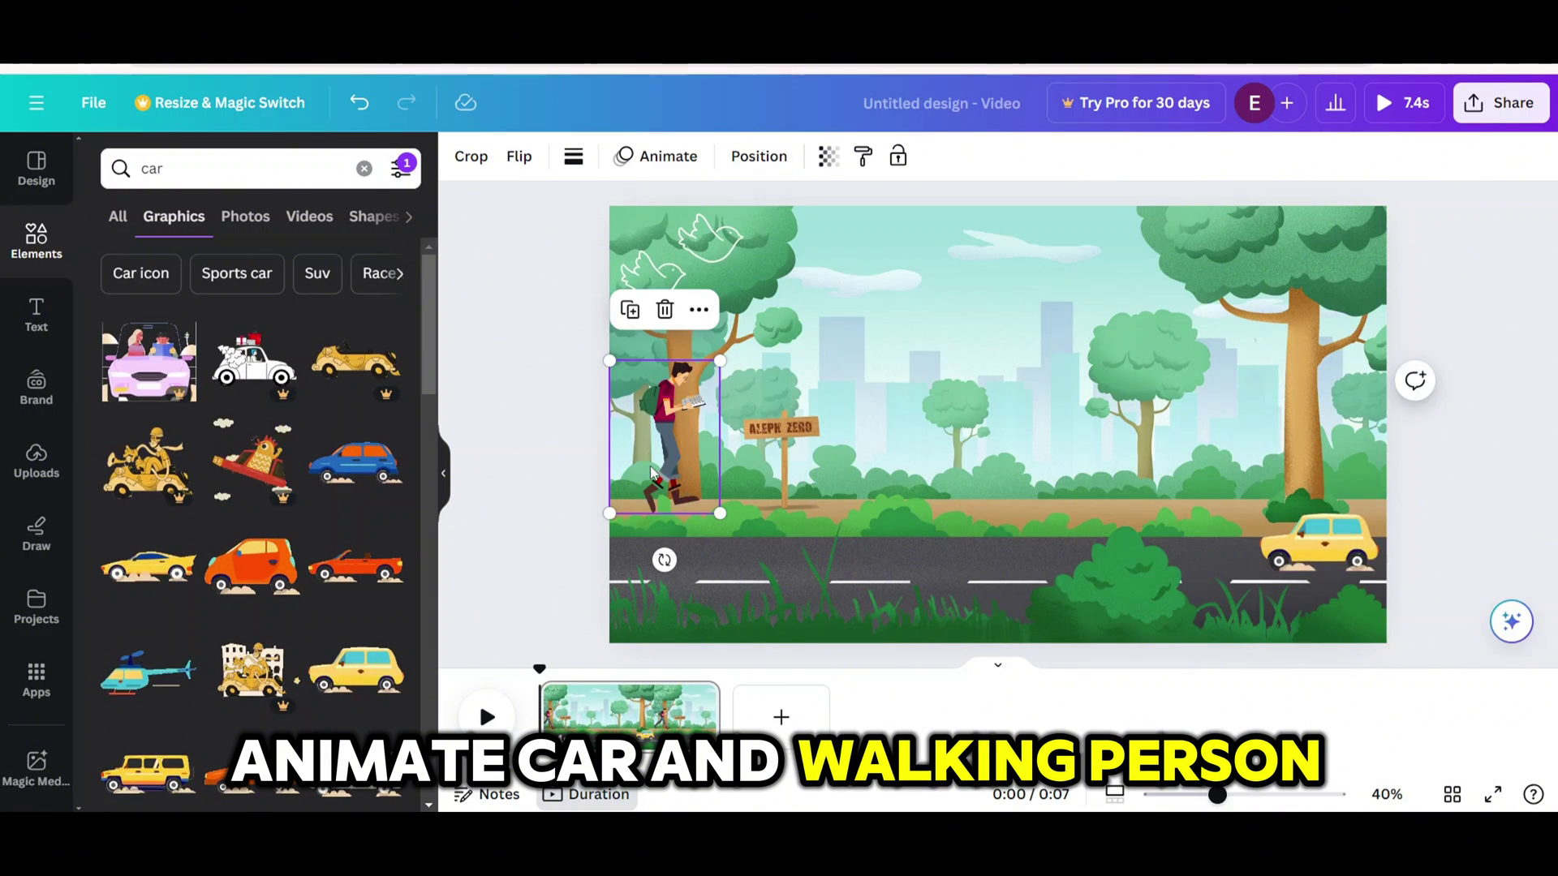
left_click(679, 157)
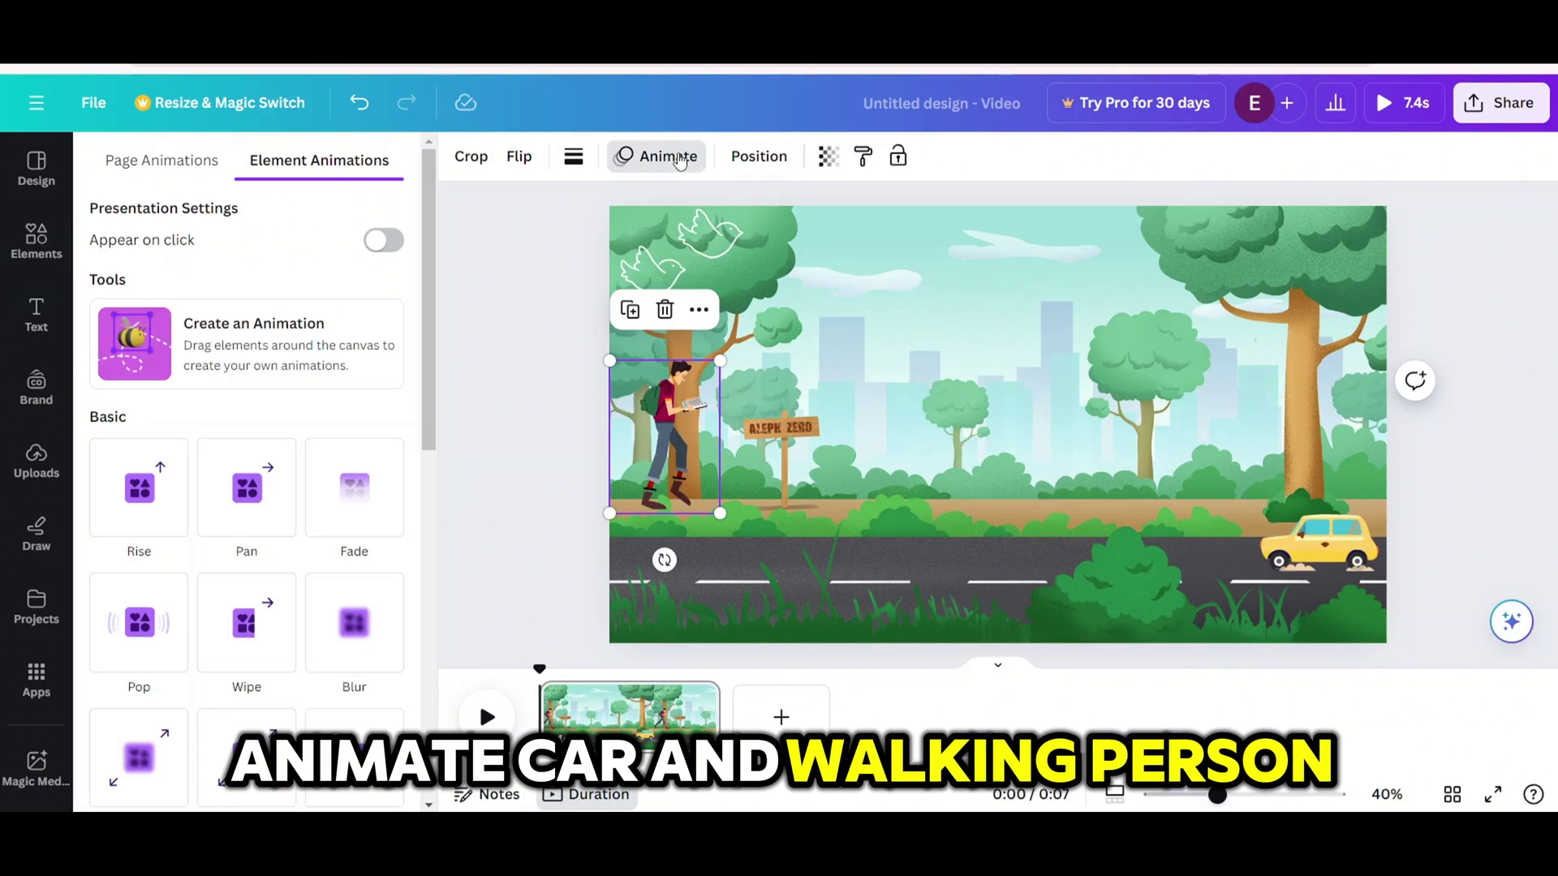
left_click(123, 356)
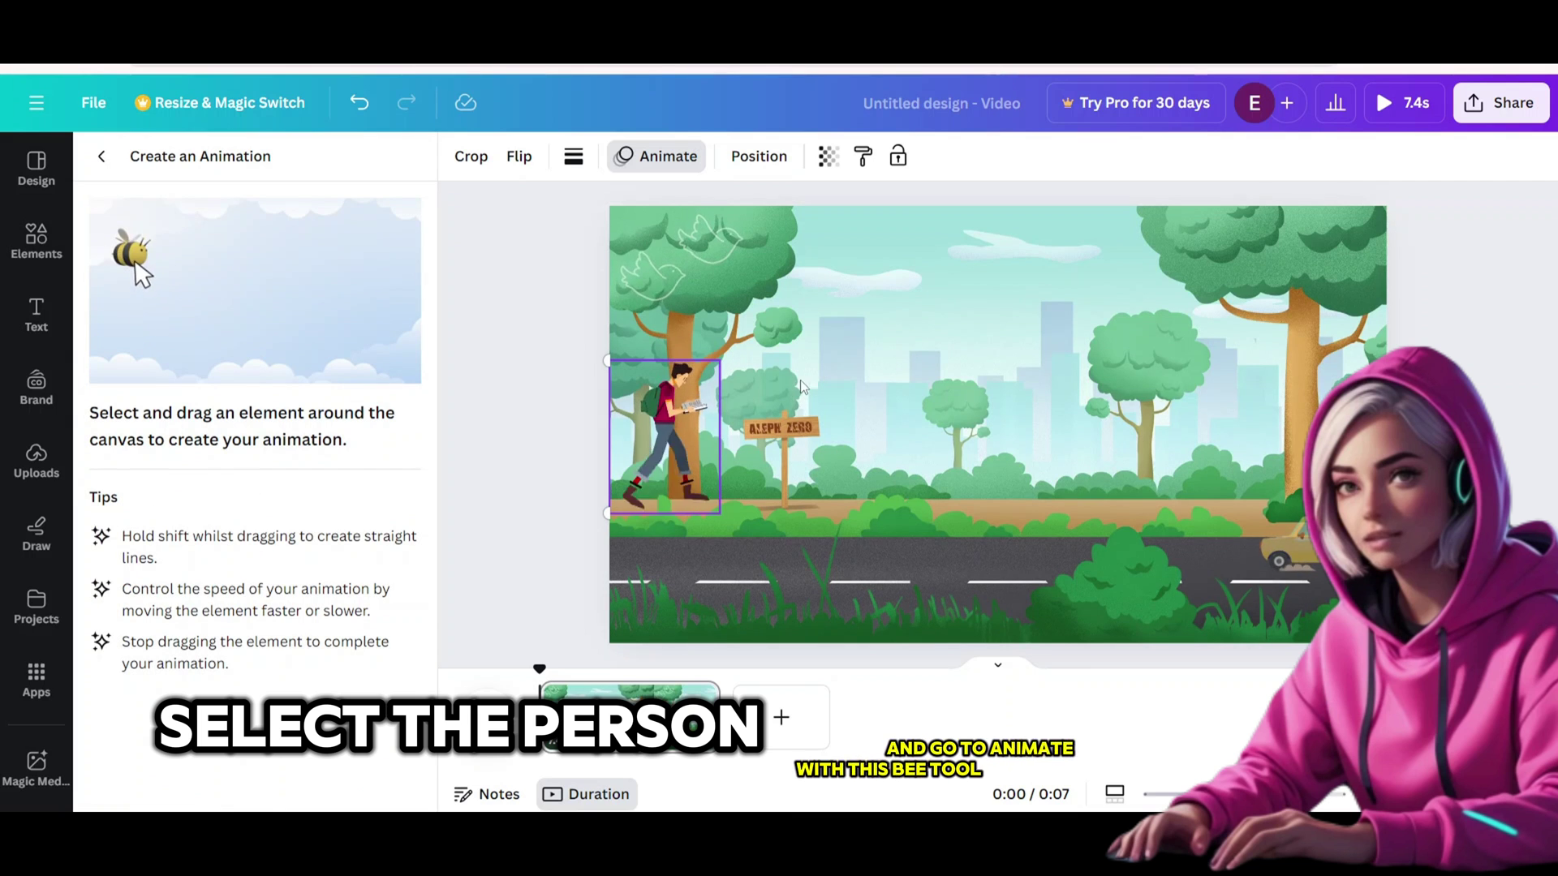
mouse_move(673, 444)
left_mouse_down()
mouse_move(1148, 474)
mouse_move(1241, 459)
left_mouse_up()
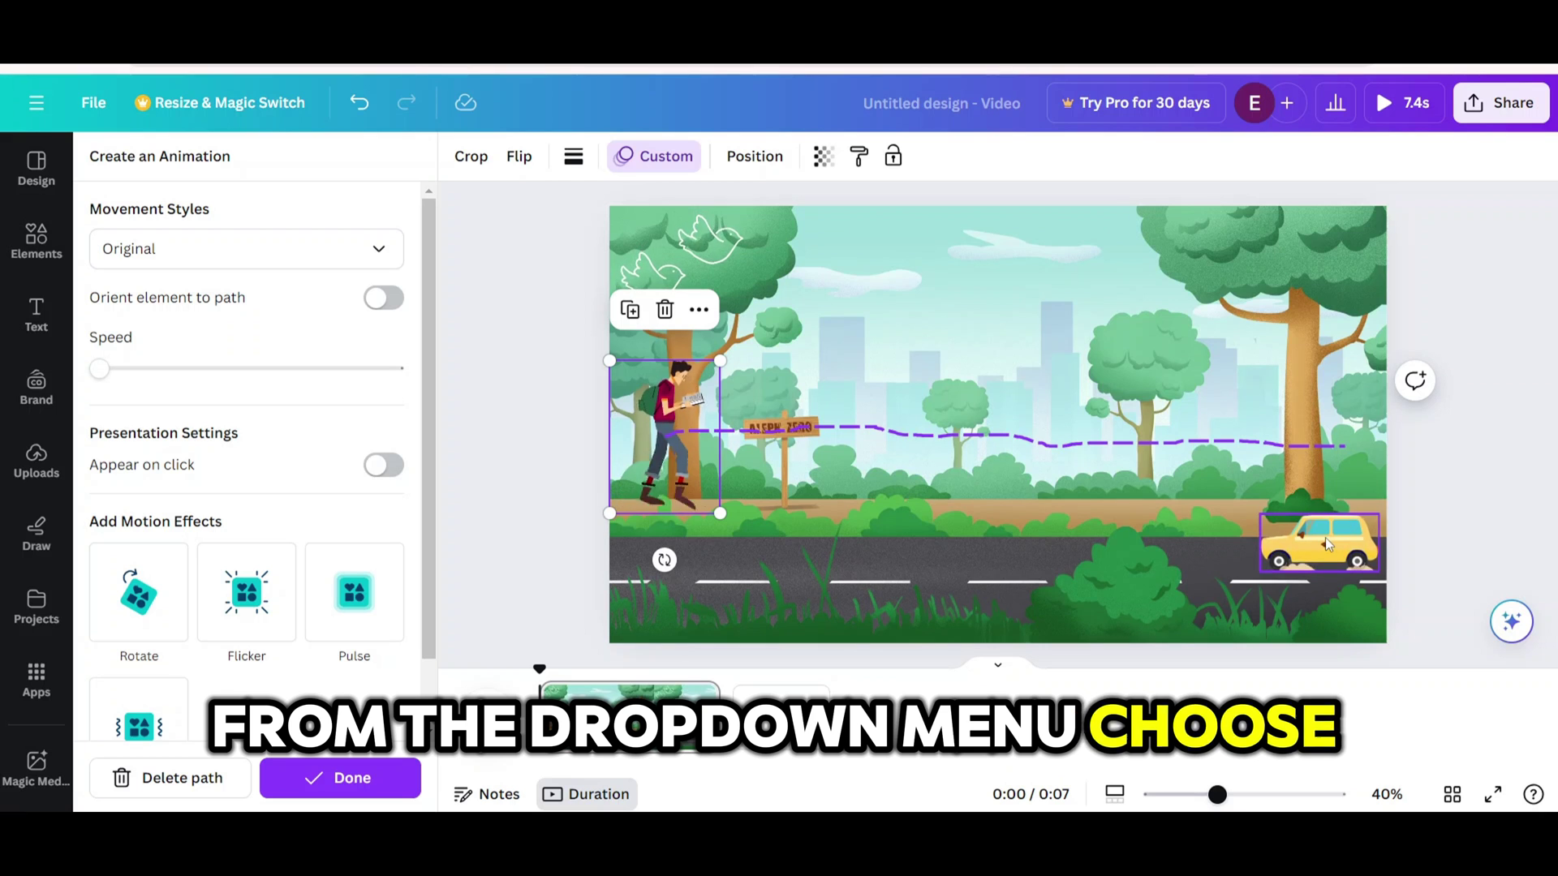
left_click(316, 262)
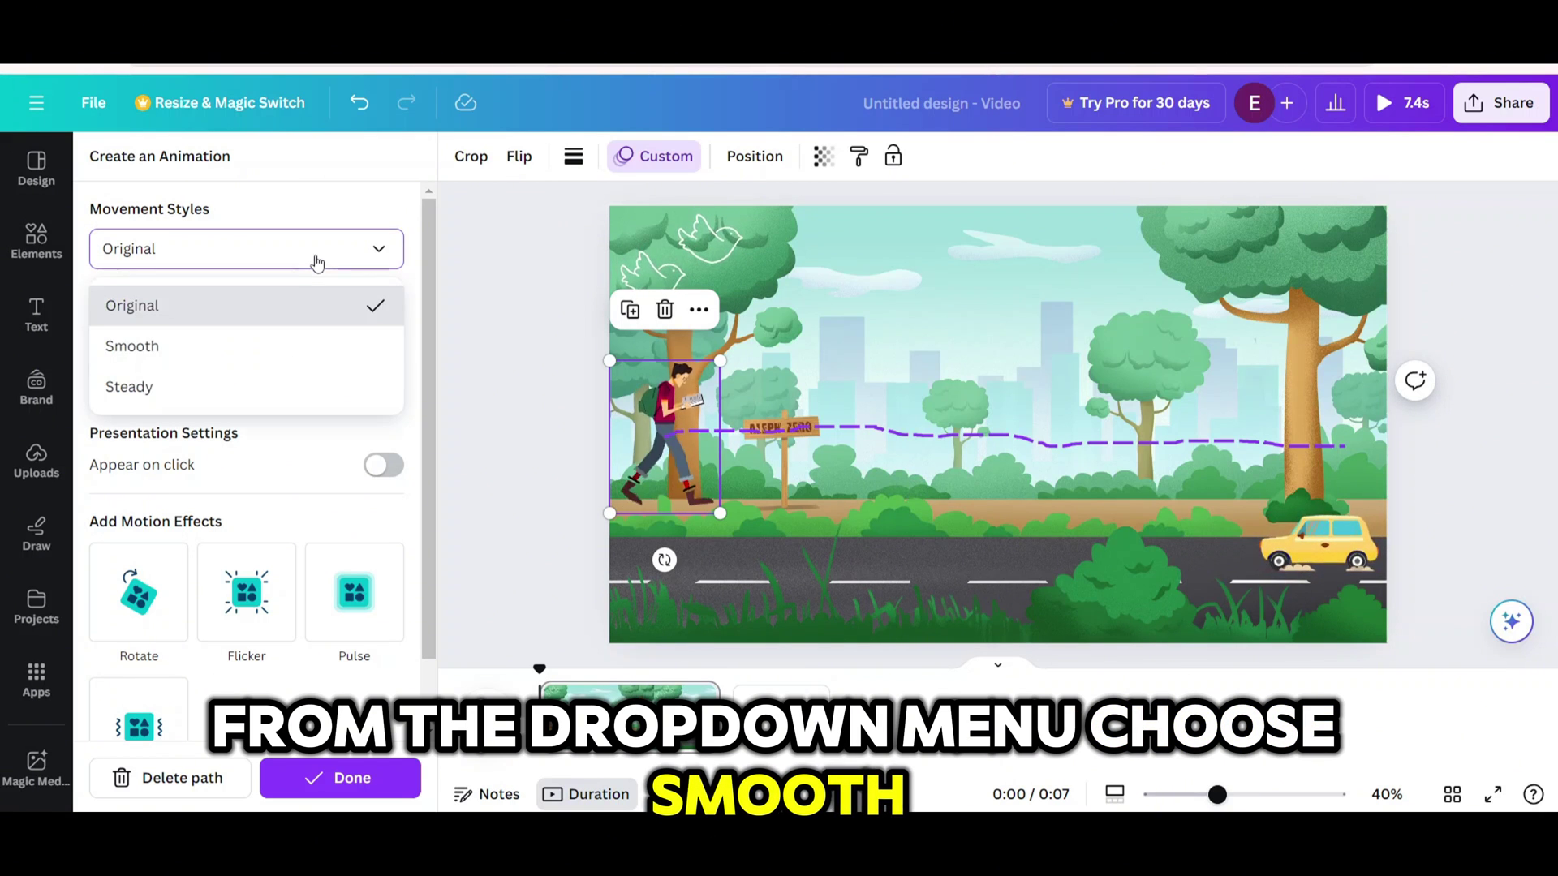
left_click(195, 349)
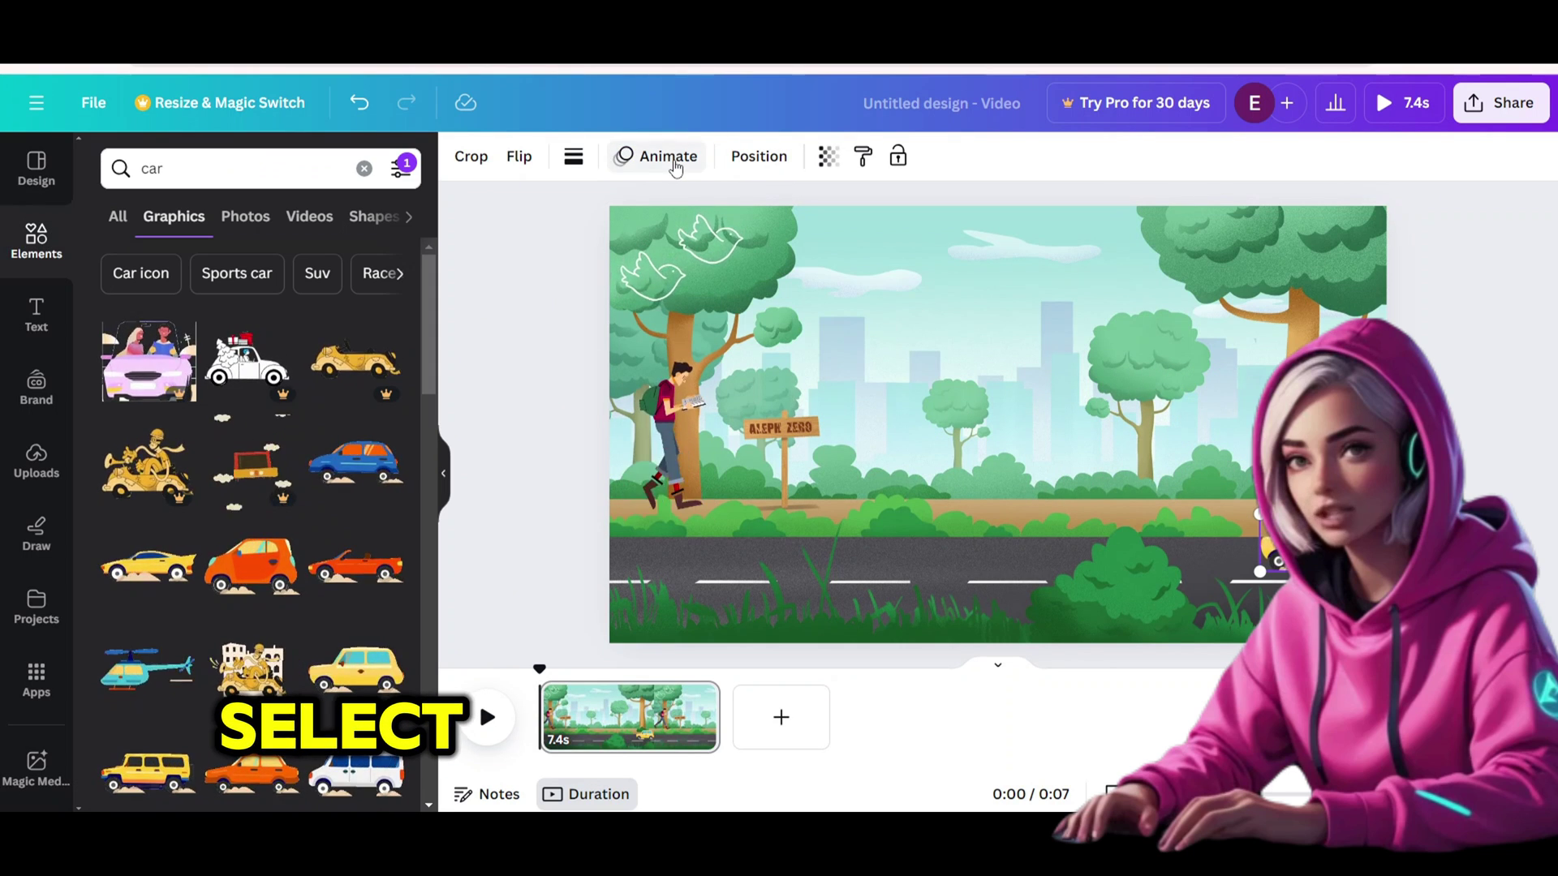
left_click(671, 158)
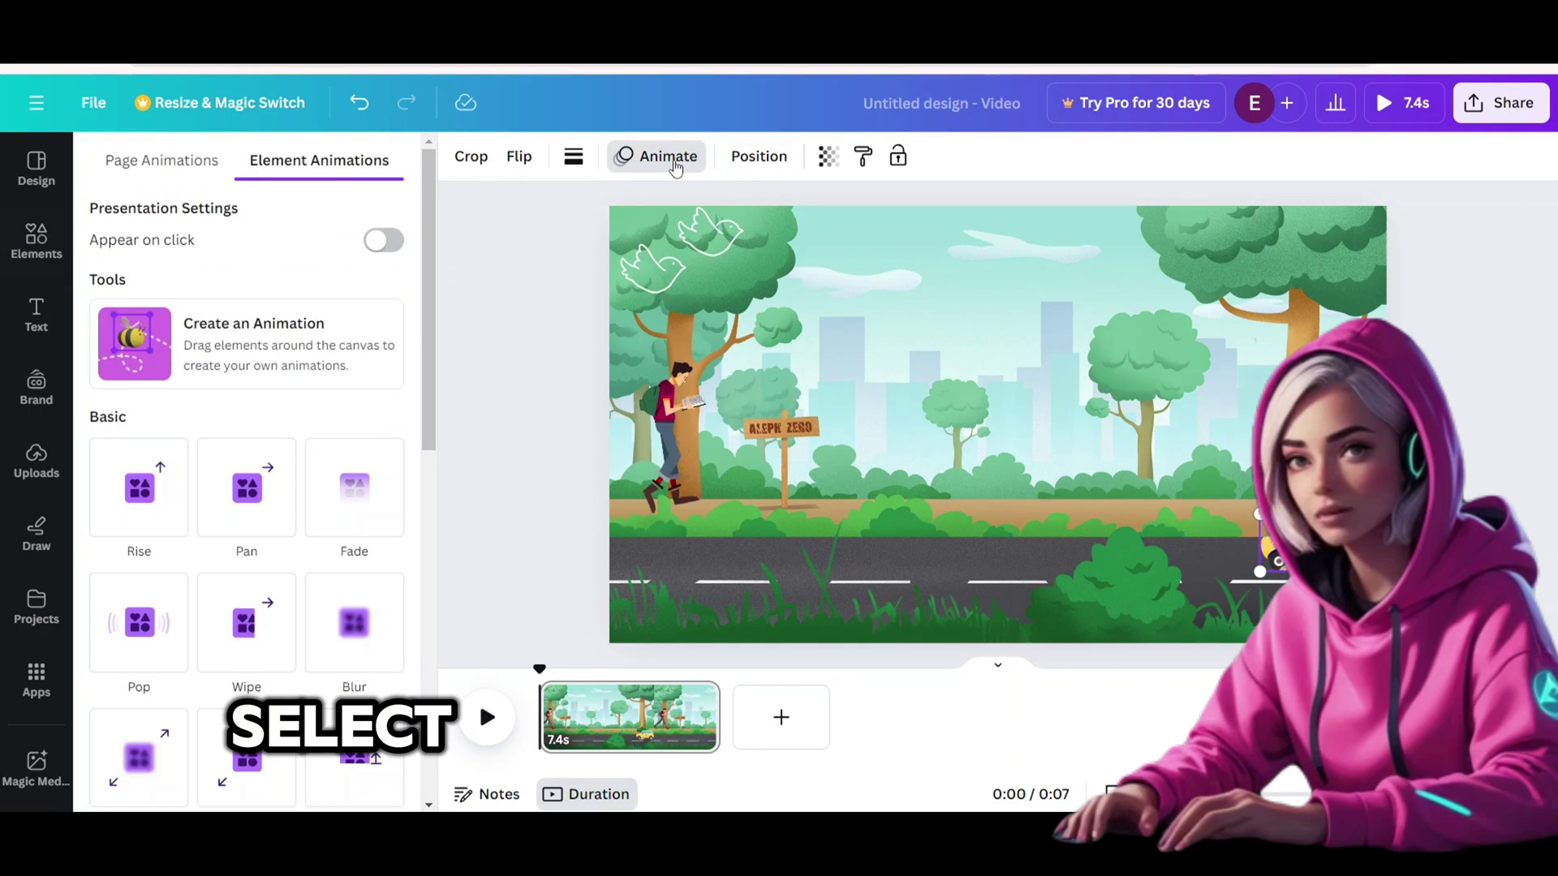
Give the yellow car a Smooth custom path driving left along the road, at lower speed.
left_click(129, 352)
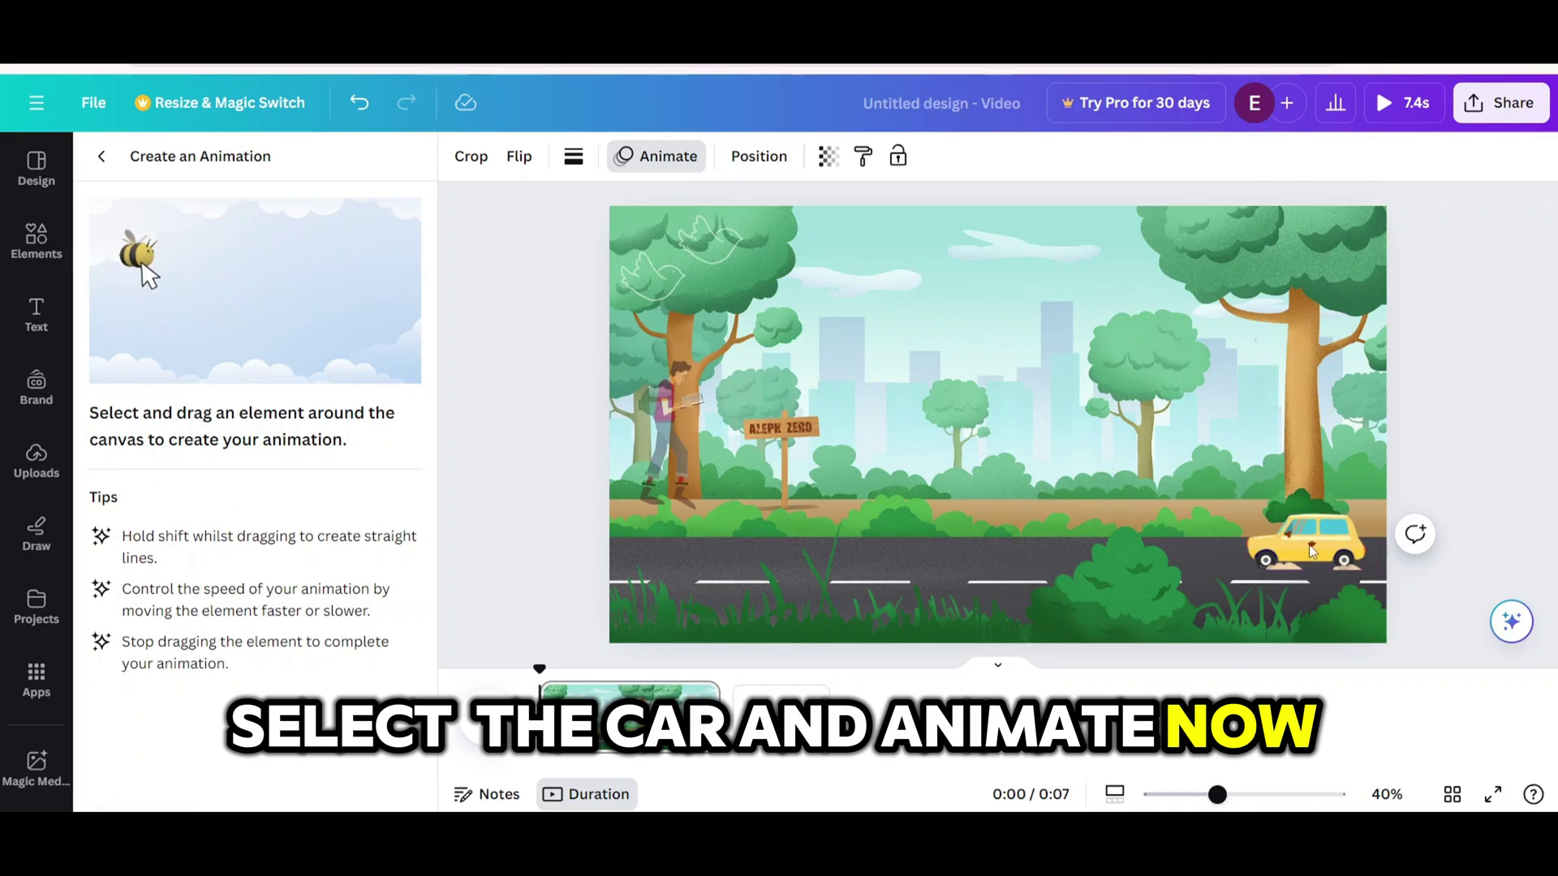
left_click_drag(1216, 549, 696, 537)
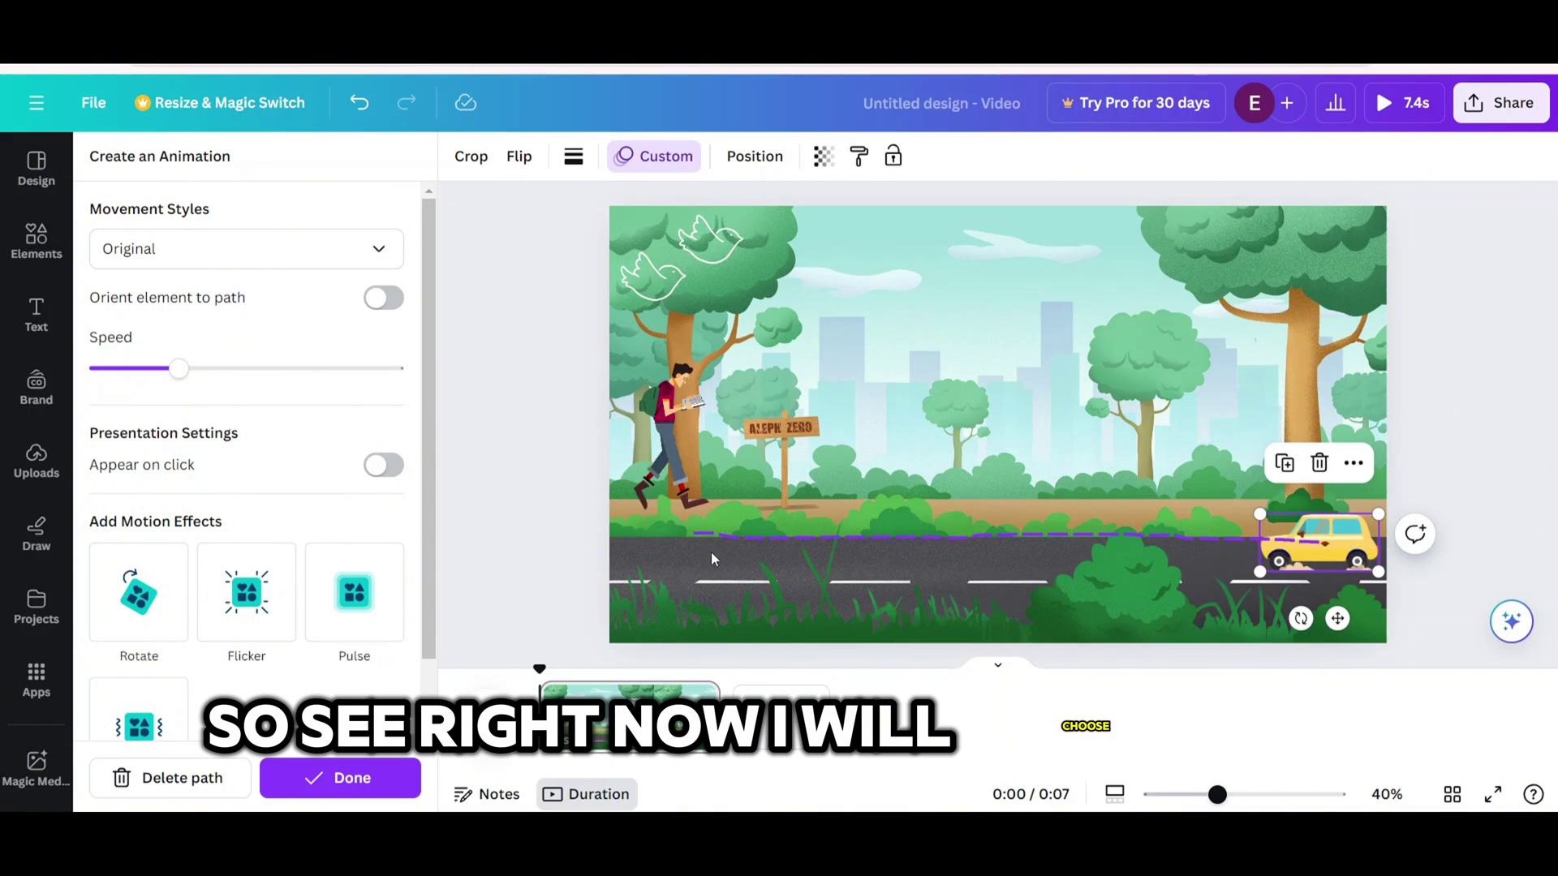
left_click(256, 251)
left_click(207, 347)
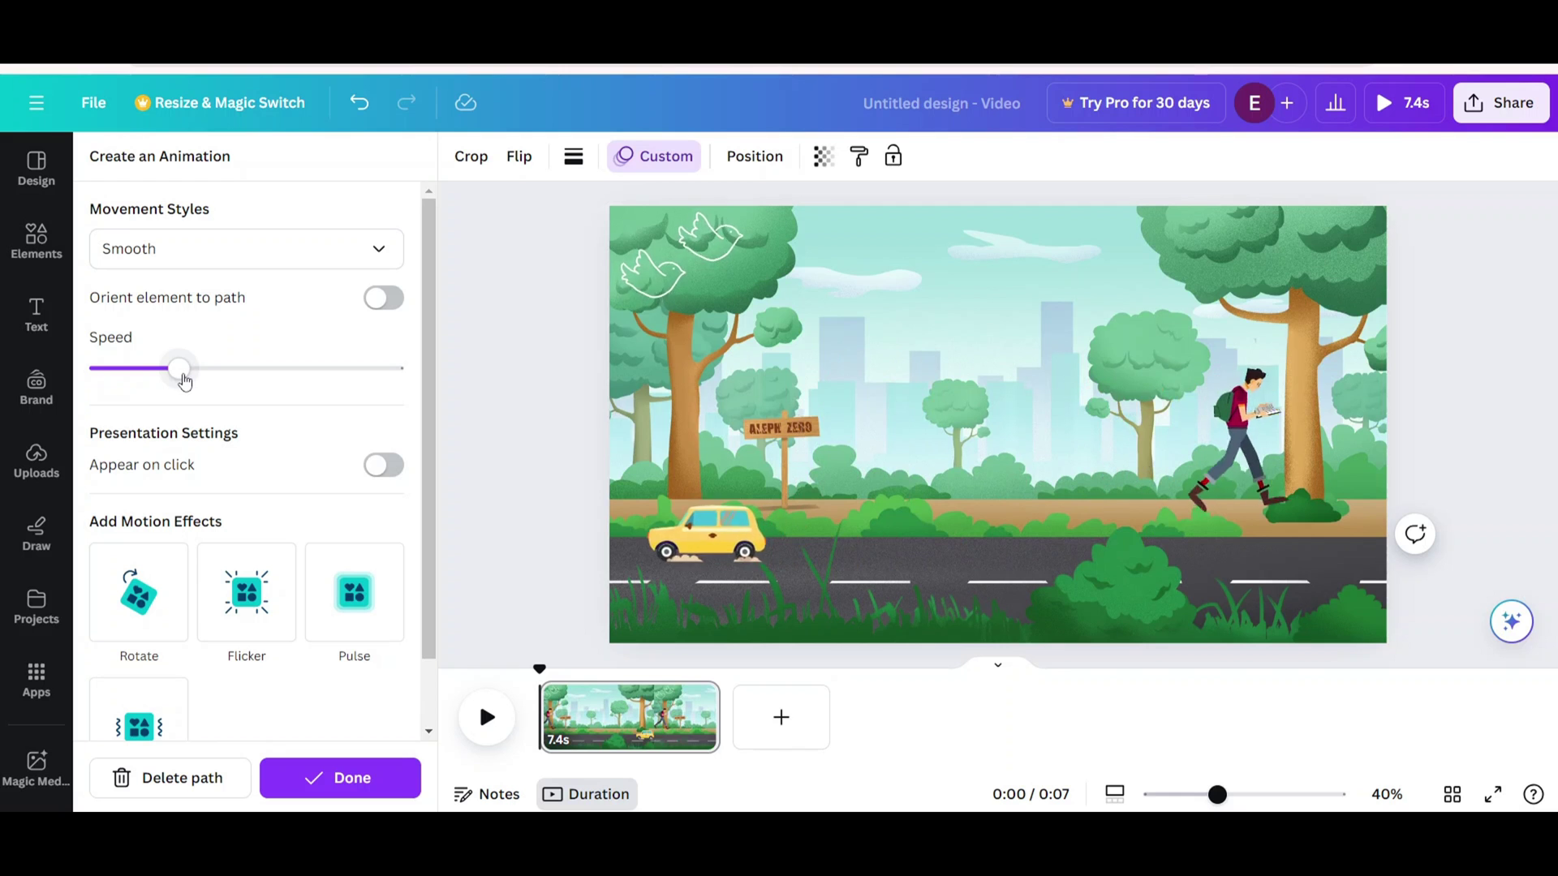
left_click_drag(165, 387, 151, 391)
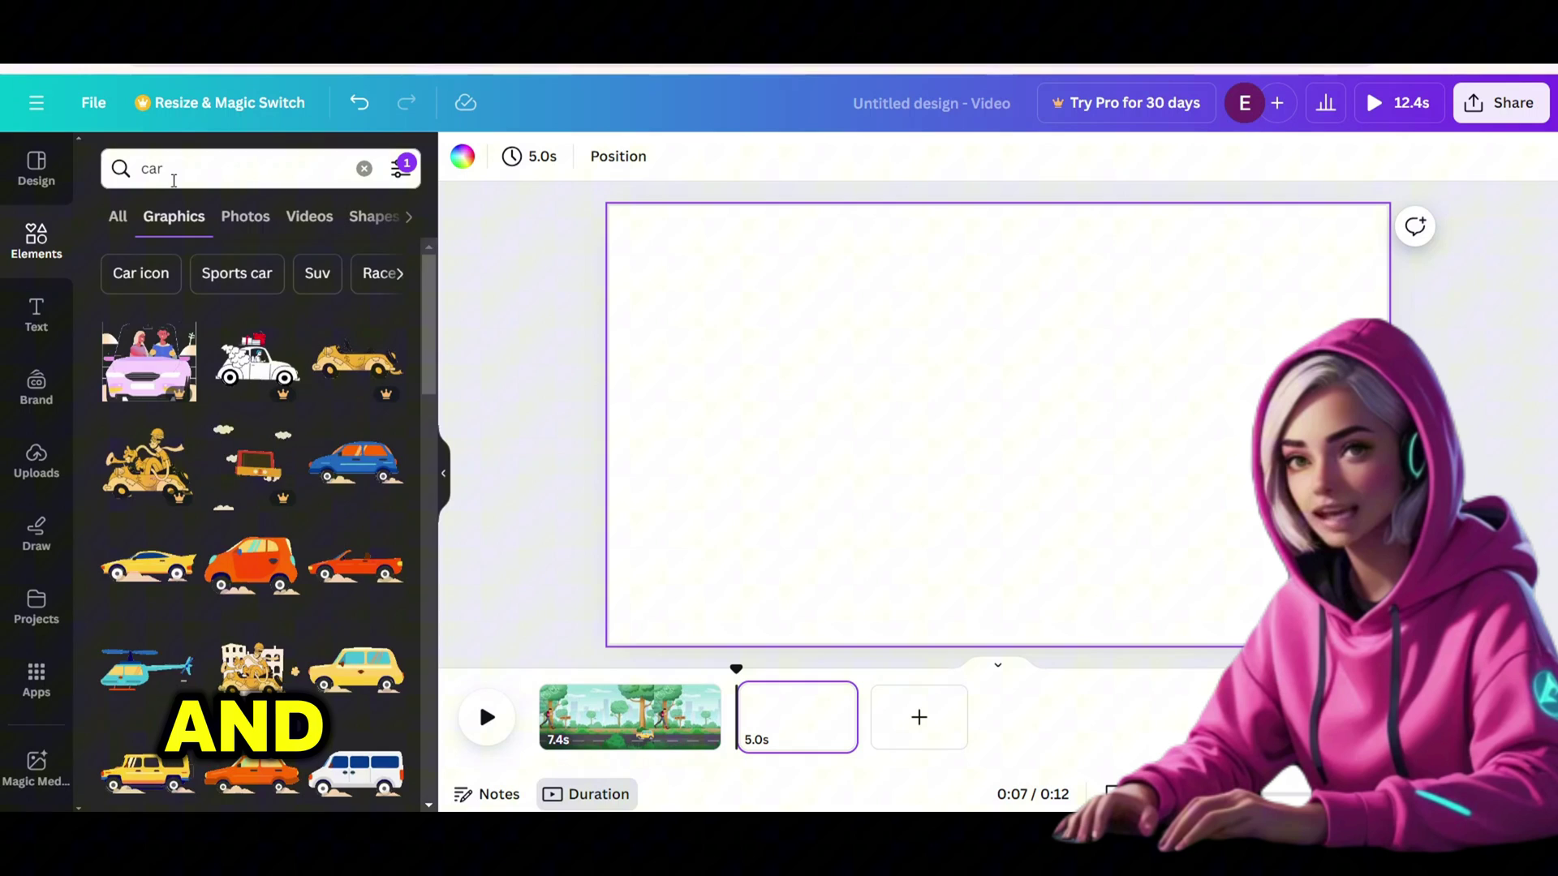
Add the colourful houses graphic from a 'city background' search to page 2.
left_click(172, 173)
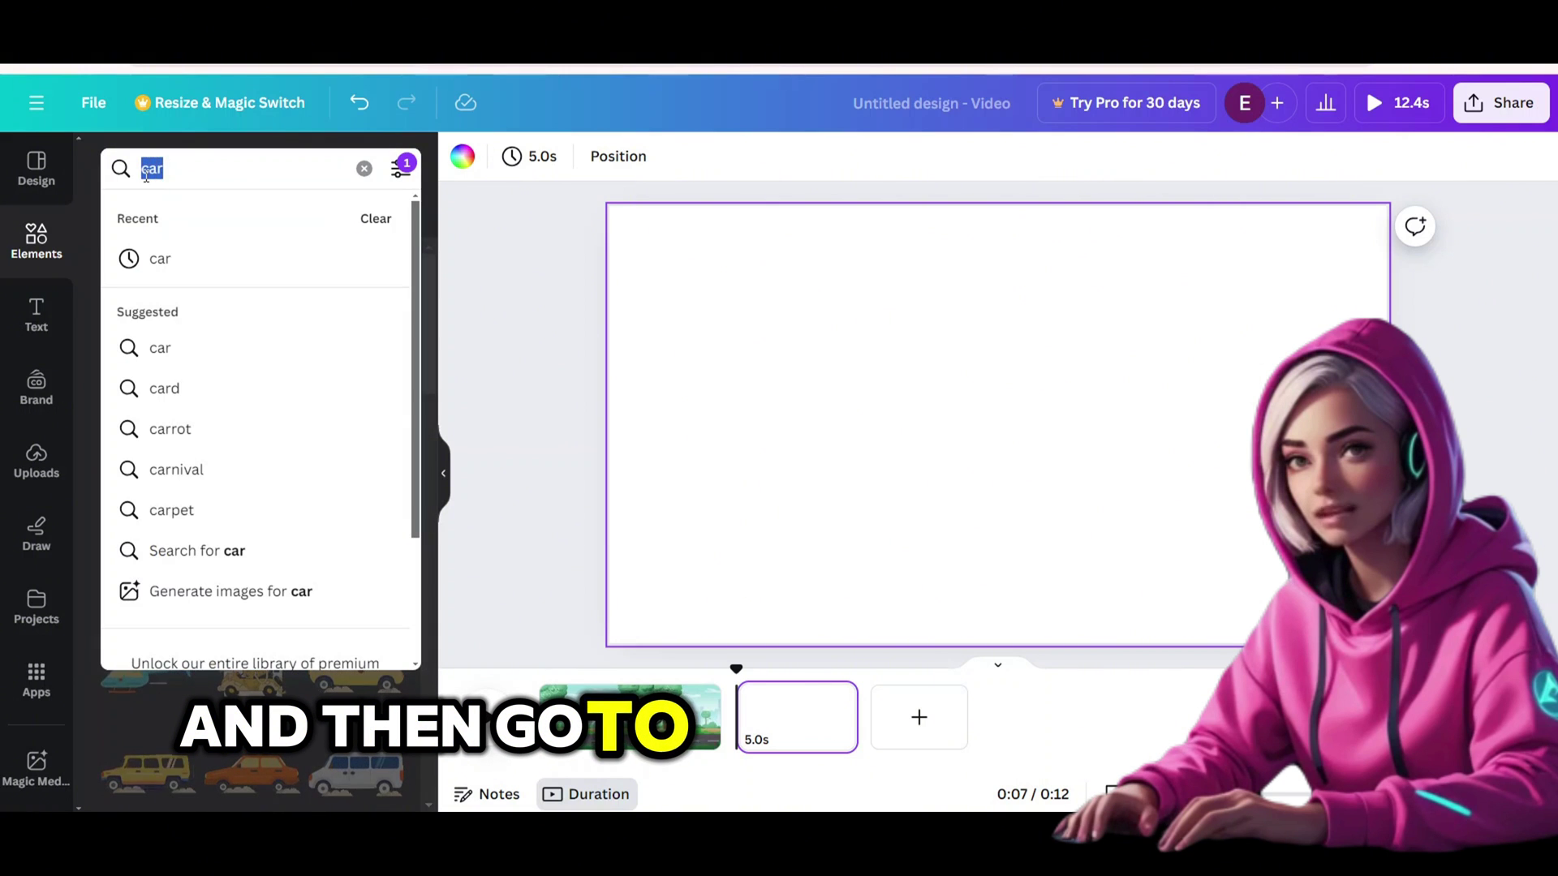
key("BackSpace")
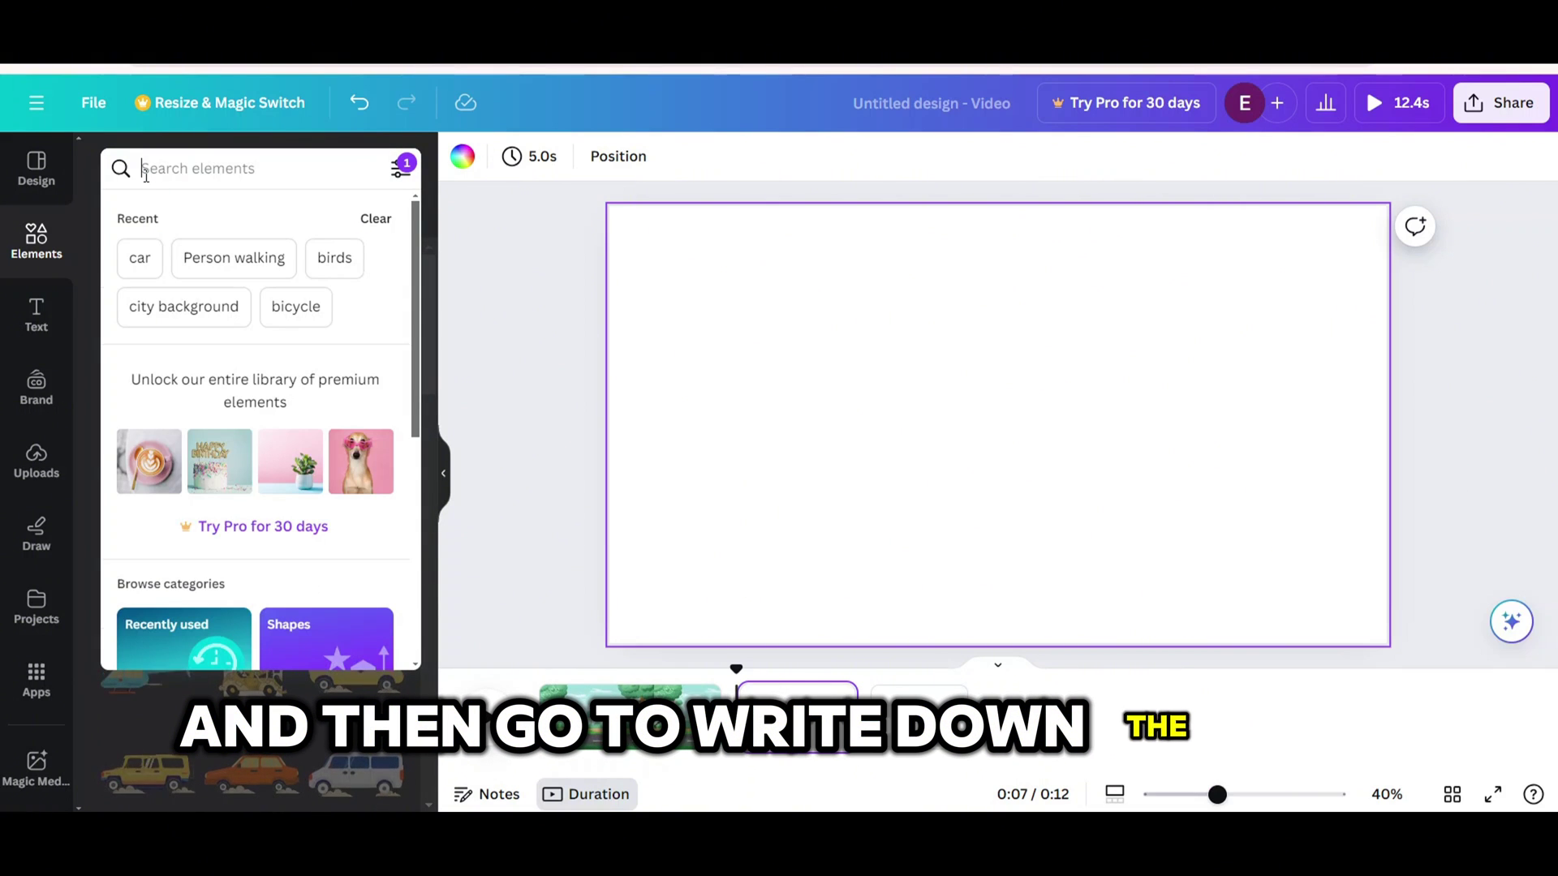
left_click(183, 306)
left_click(166, 557)
left_click_drag(1156, 492, 1162, 411)
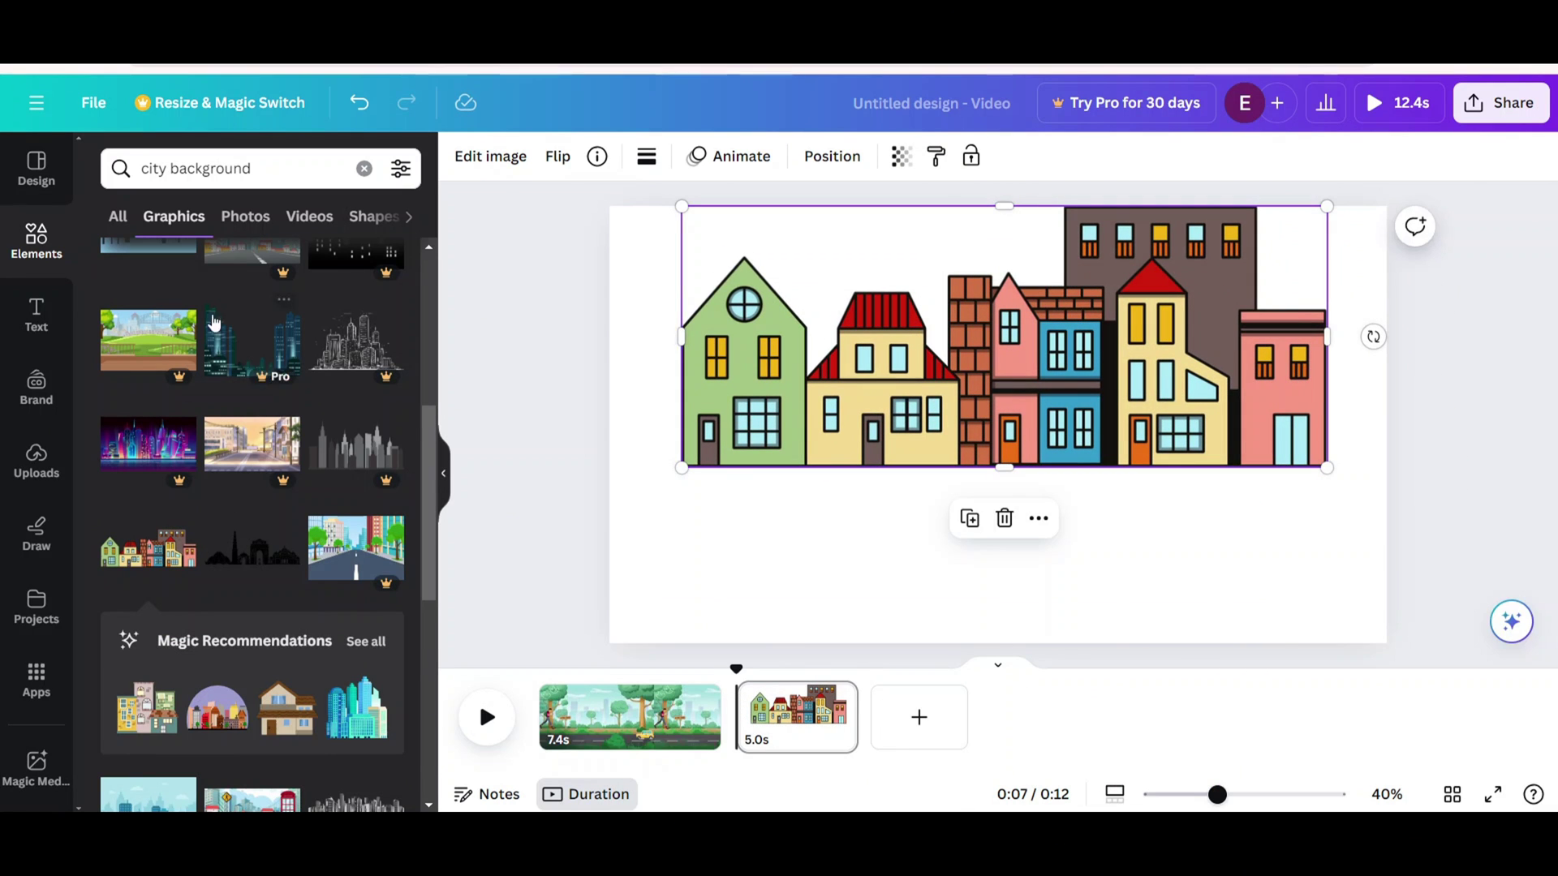
Set the forest road scene from an 'urban background' search as page 2's background.
left_click(364, 168)
type("urban background")
key("Return")
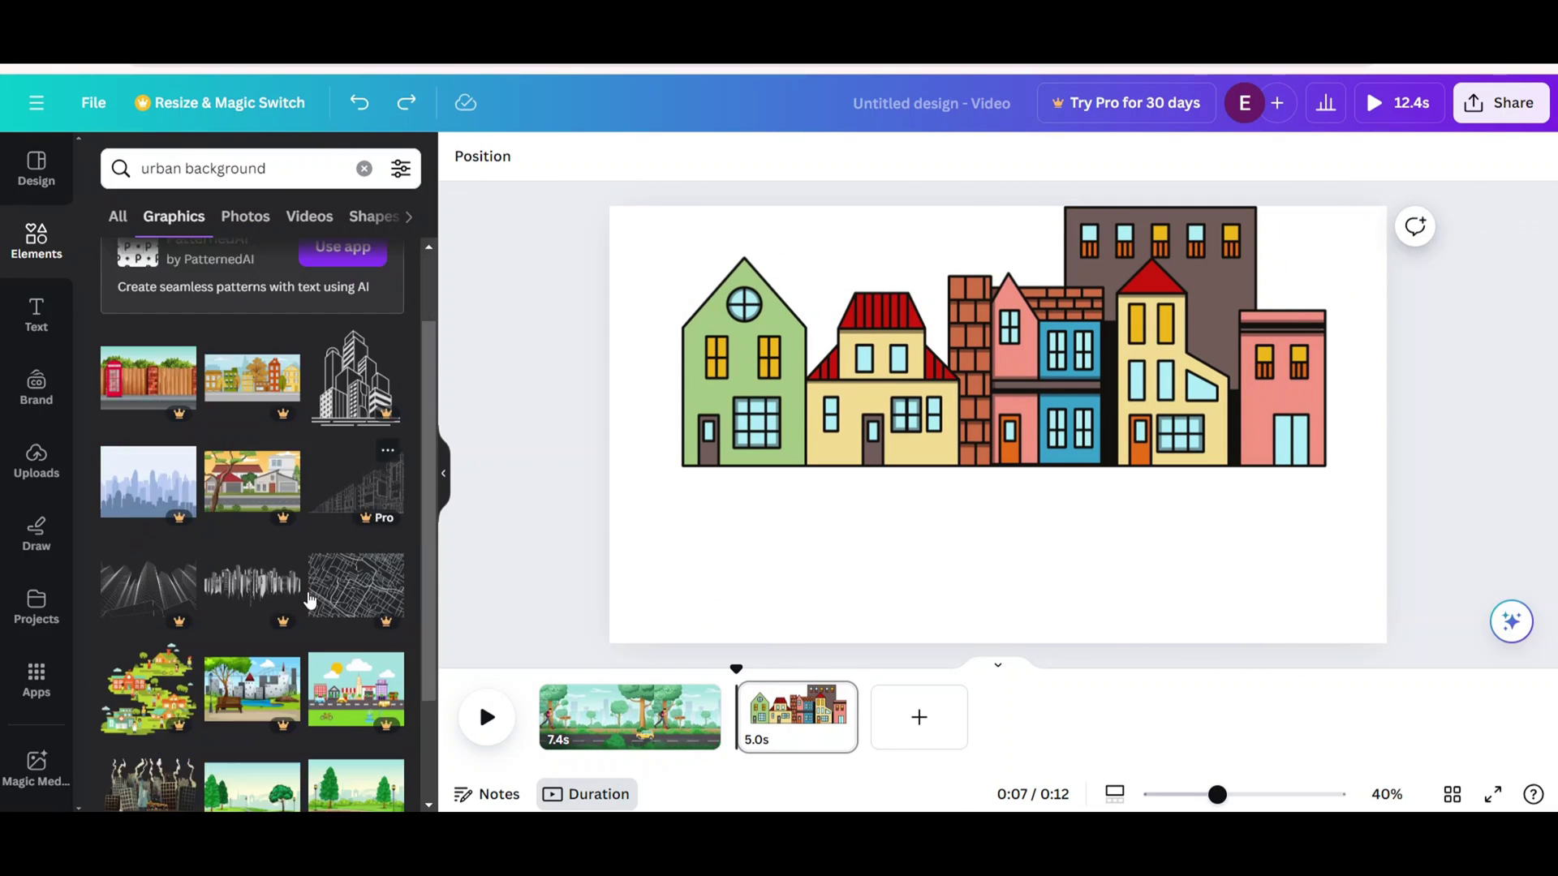
scroll(311, 601, "down", 5)
scroll(310, 600, "down", 5)
left_click(252, 542)
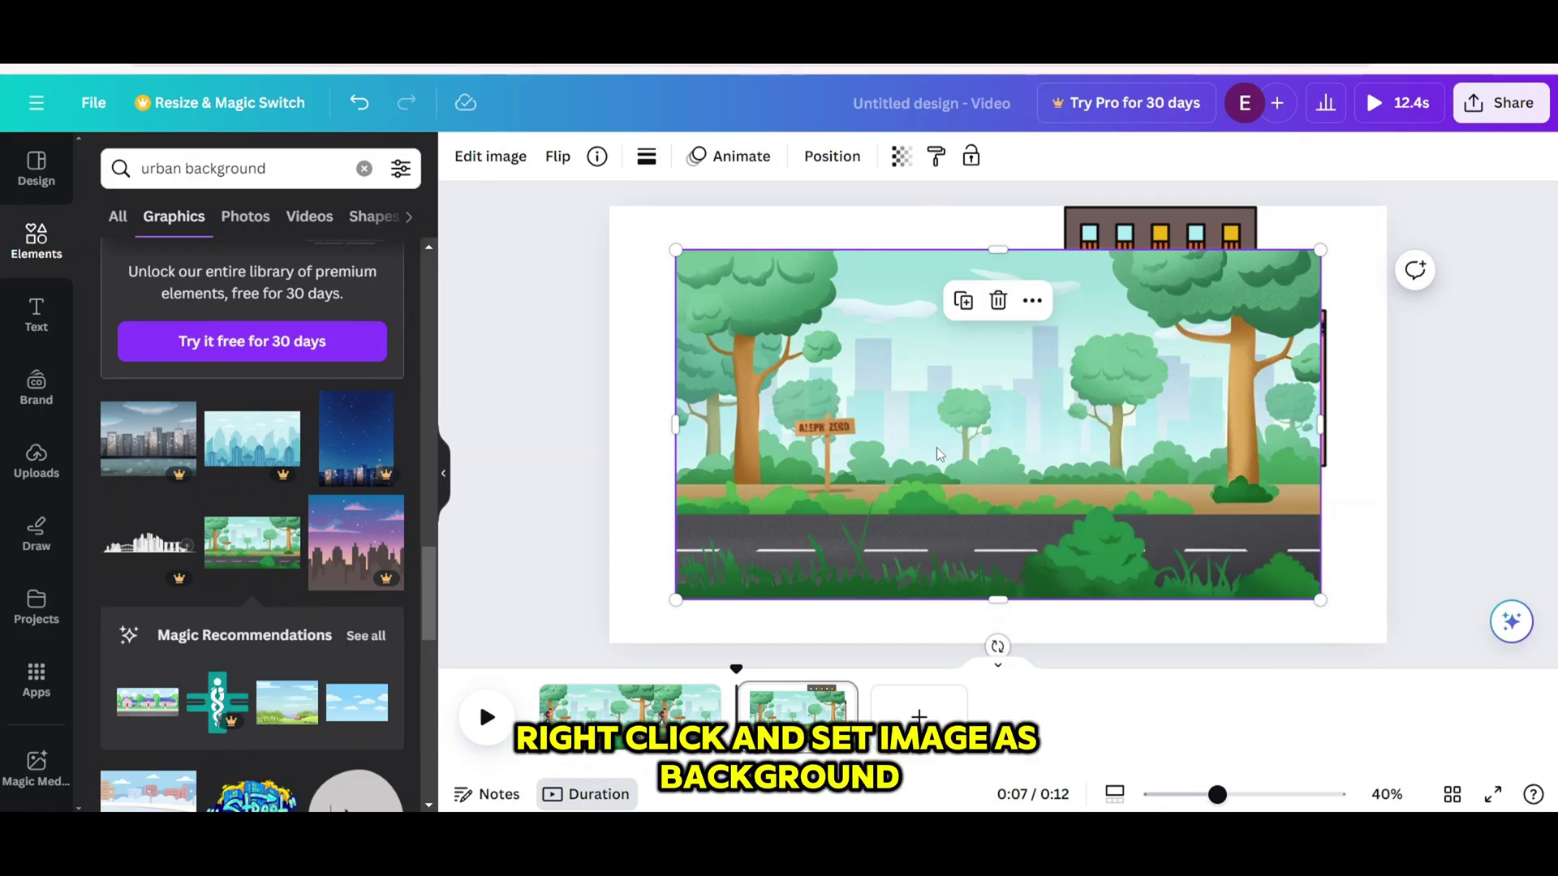
right_click(933, 341)
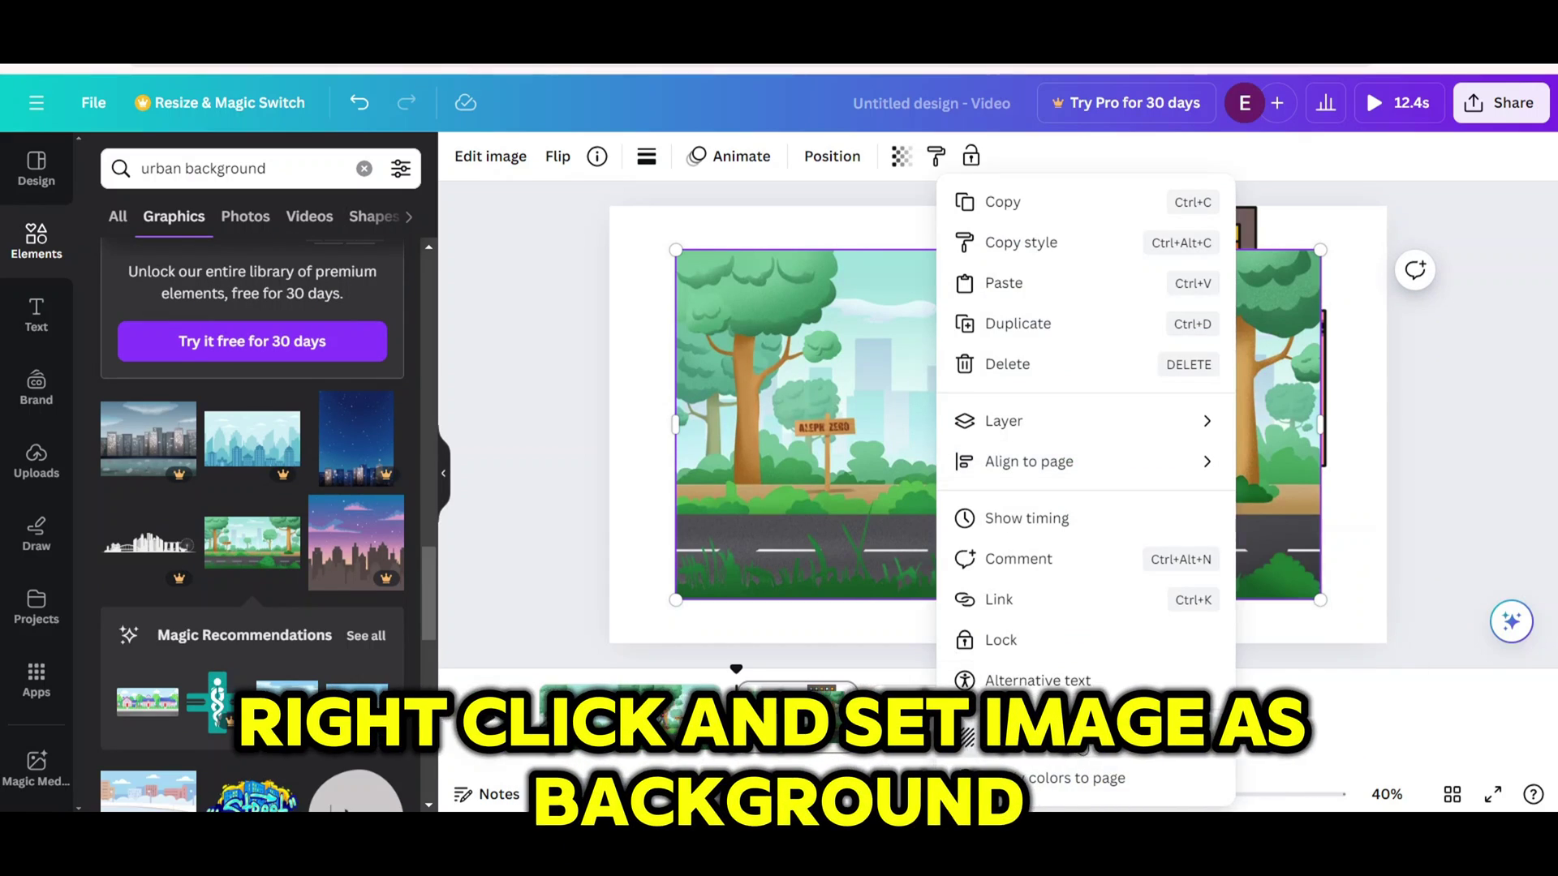
left_click(1047, 737)
Enlarge and position the houses across the road scene.
left_click_drag(926, 418, 933, 470)
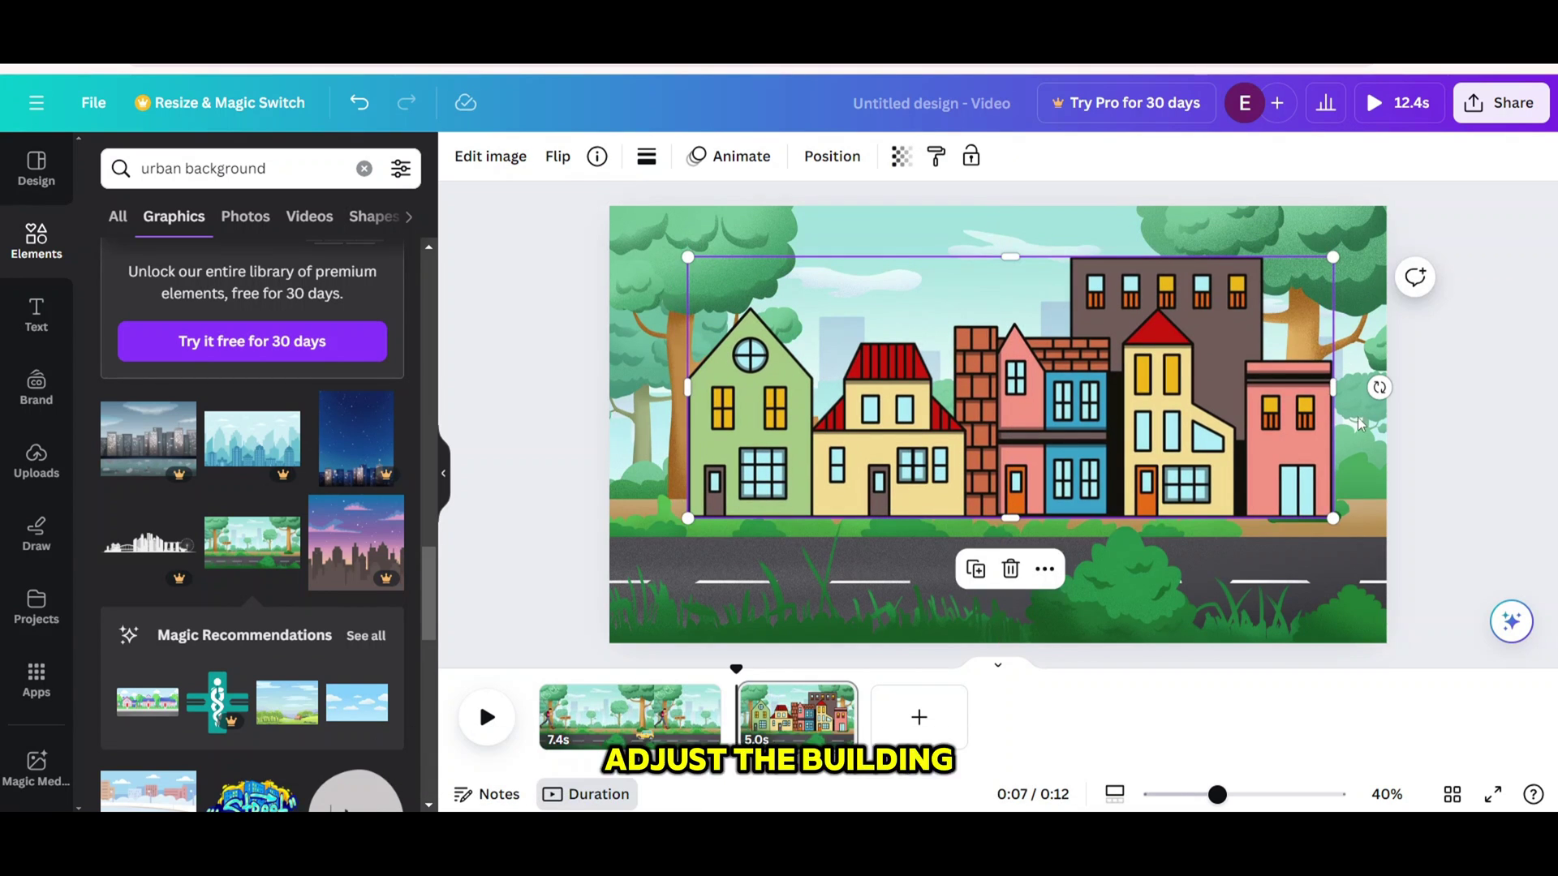
left_click_drag(1340, 392, 1386, 393)
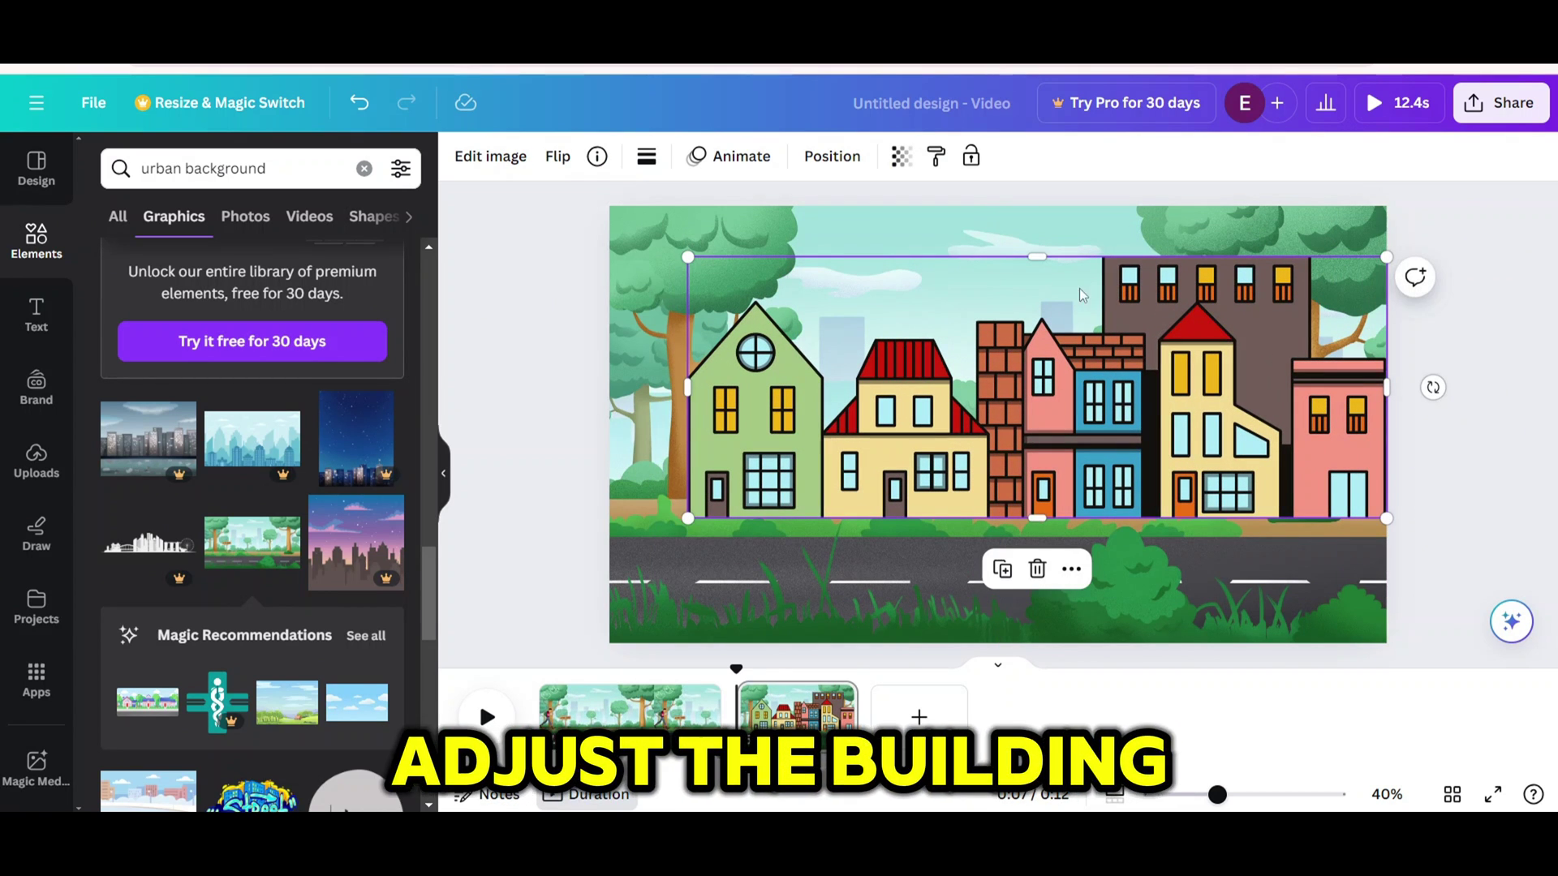
left_click_drag(1042, 256, 1041, 219)
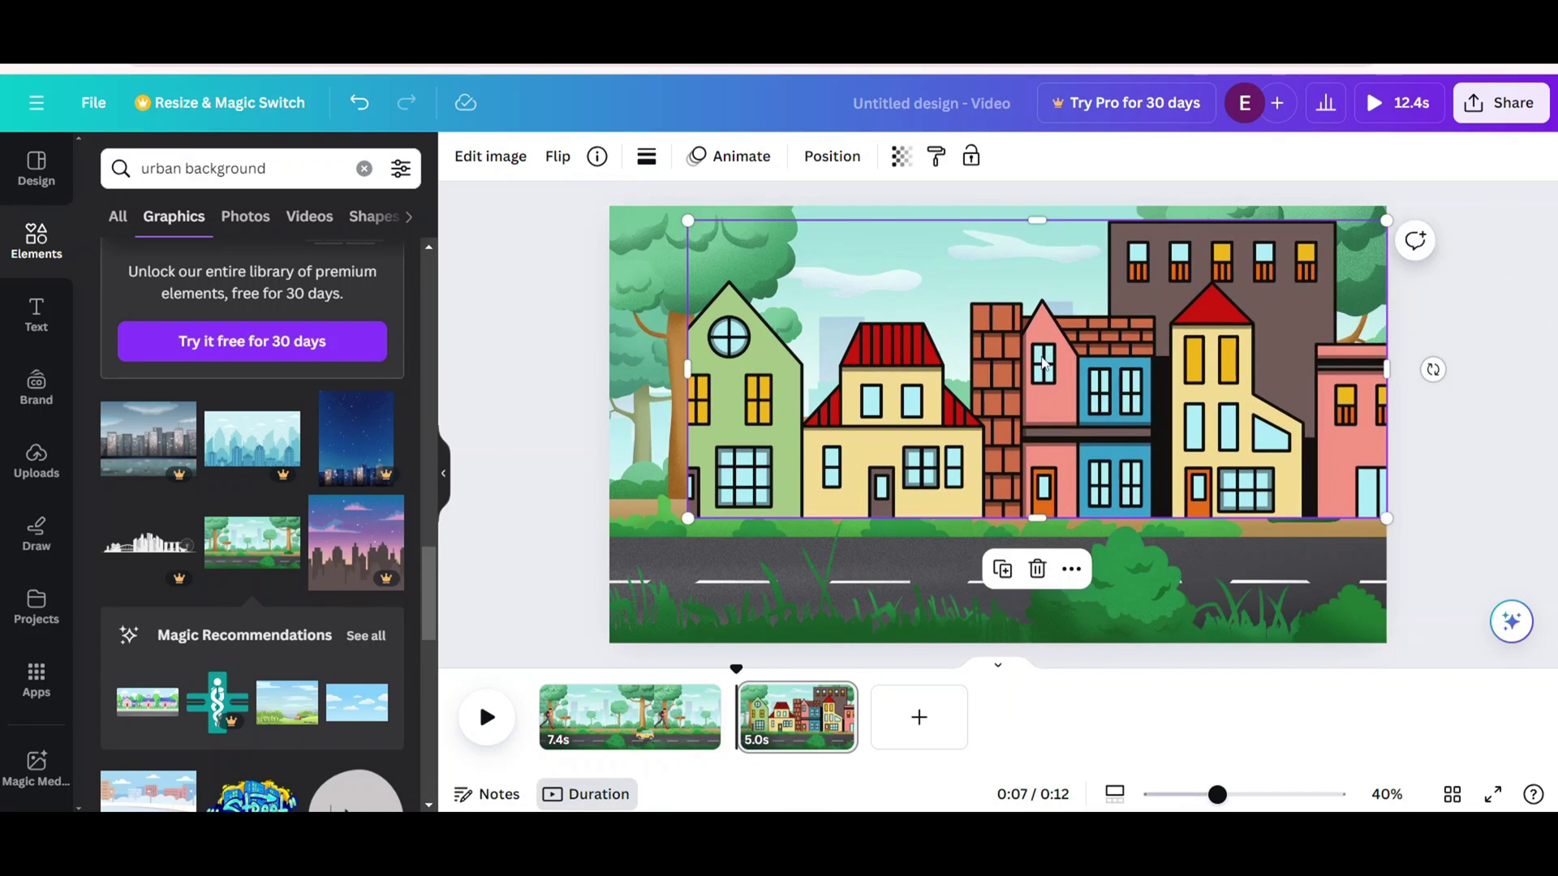
left_click_drag(1044, 364, 1023, 371)
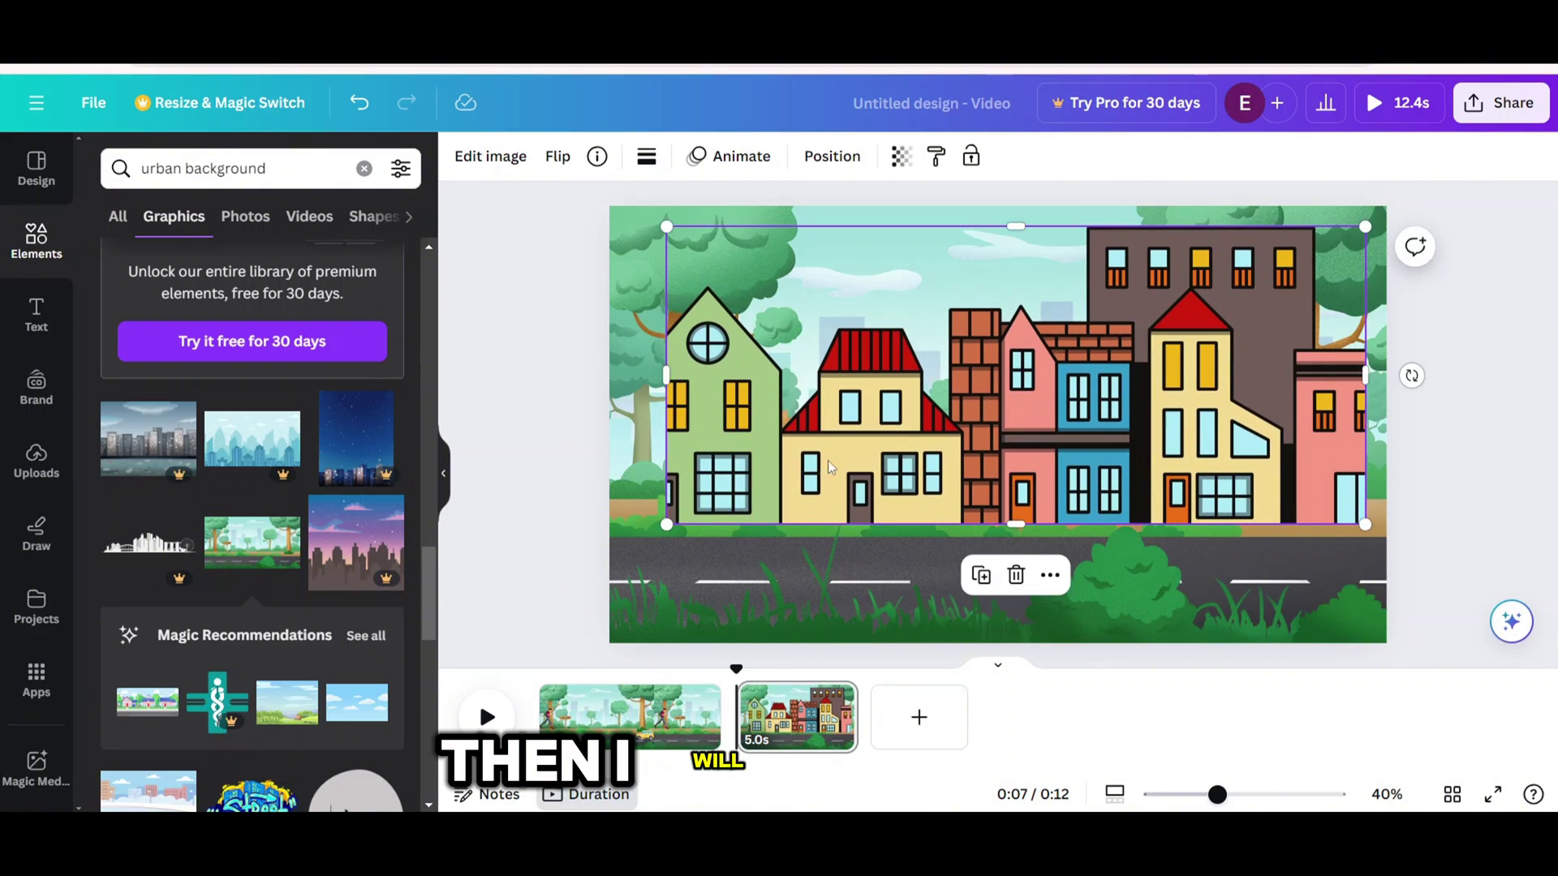
Add a small robin sticker from an 'animated birds' search to the sky.
left_click(220, 169)
left_click_drag(277, 173, 105, 168)
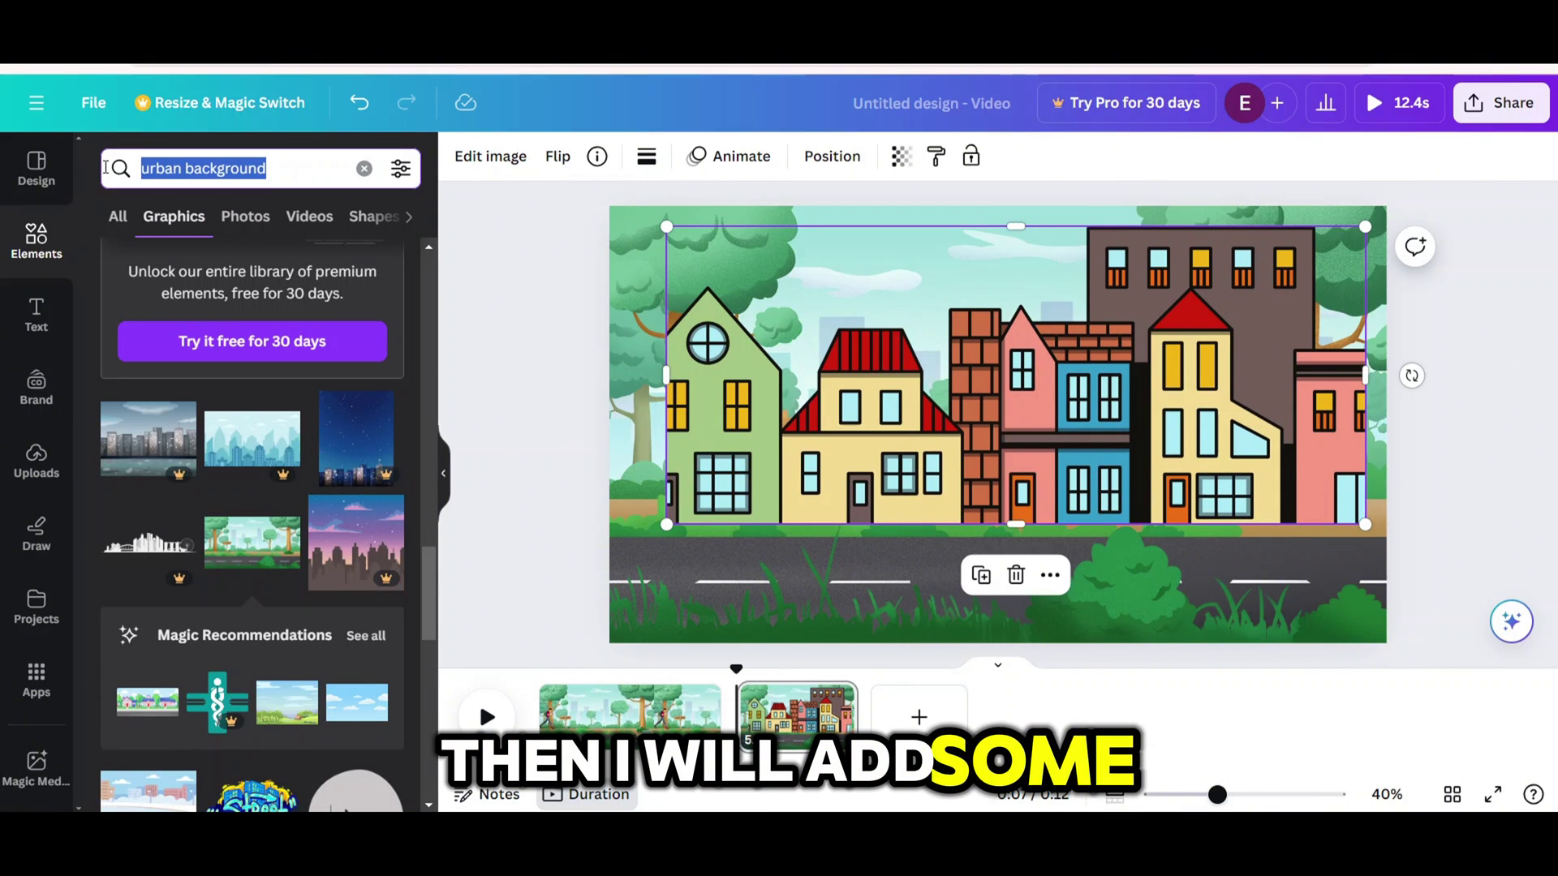
key("BackSpace")
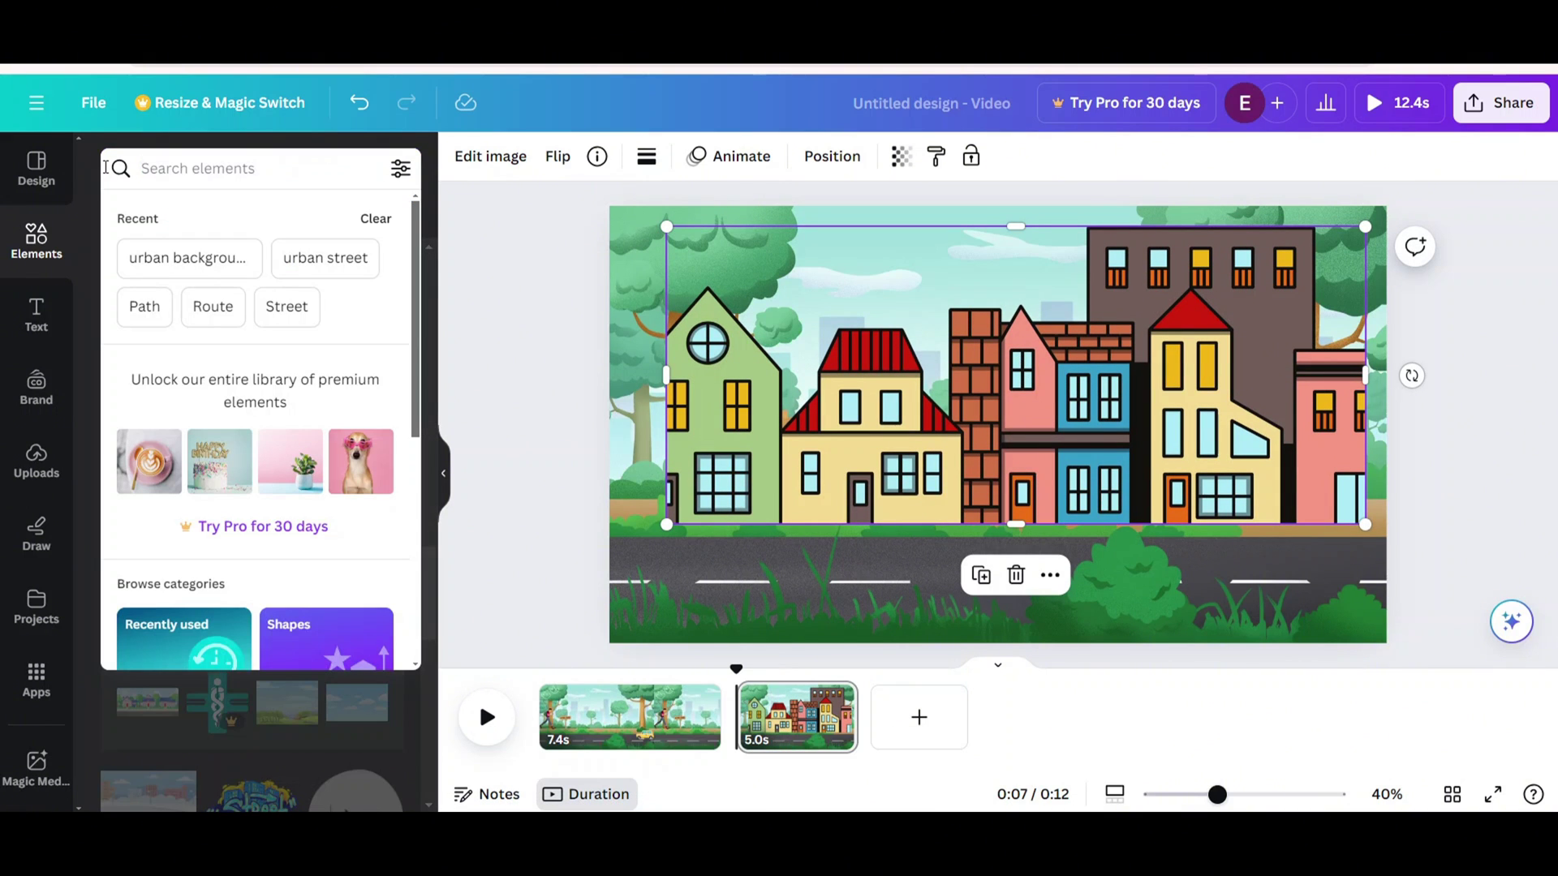
type("an")
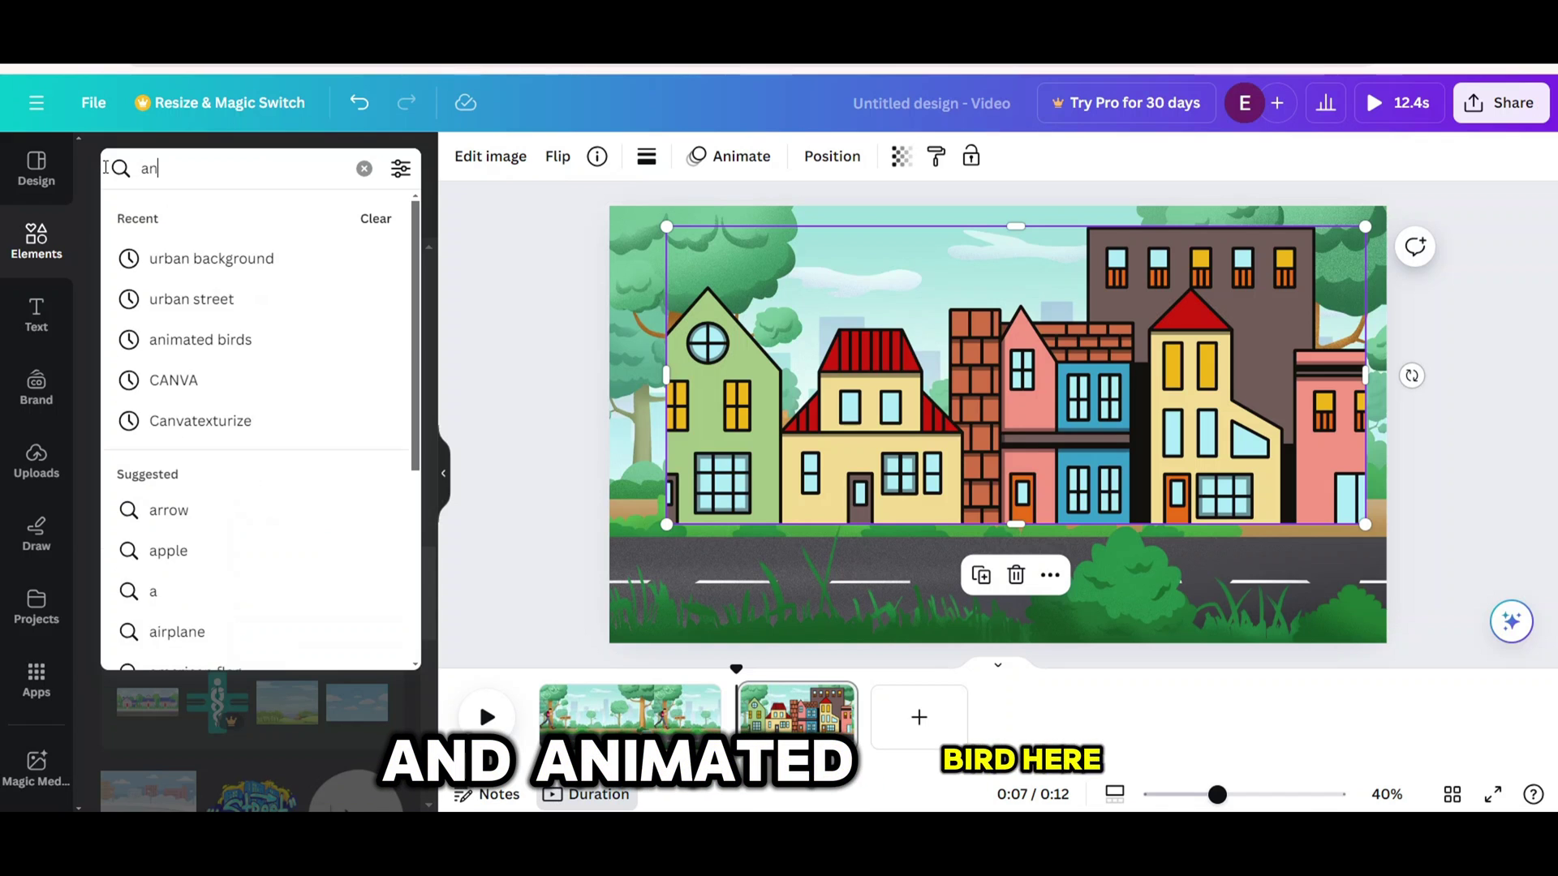
type("imated")
left_click(162, 258)
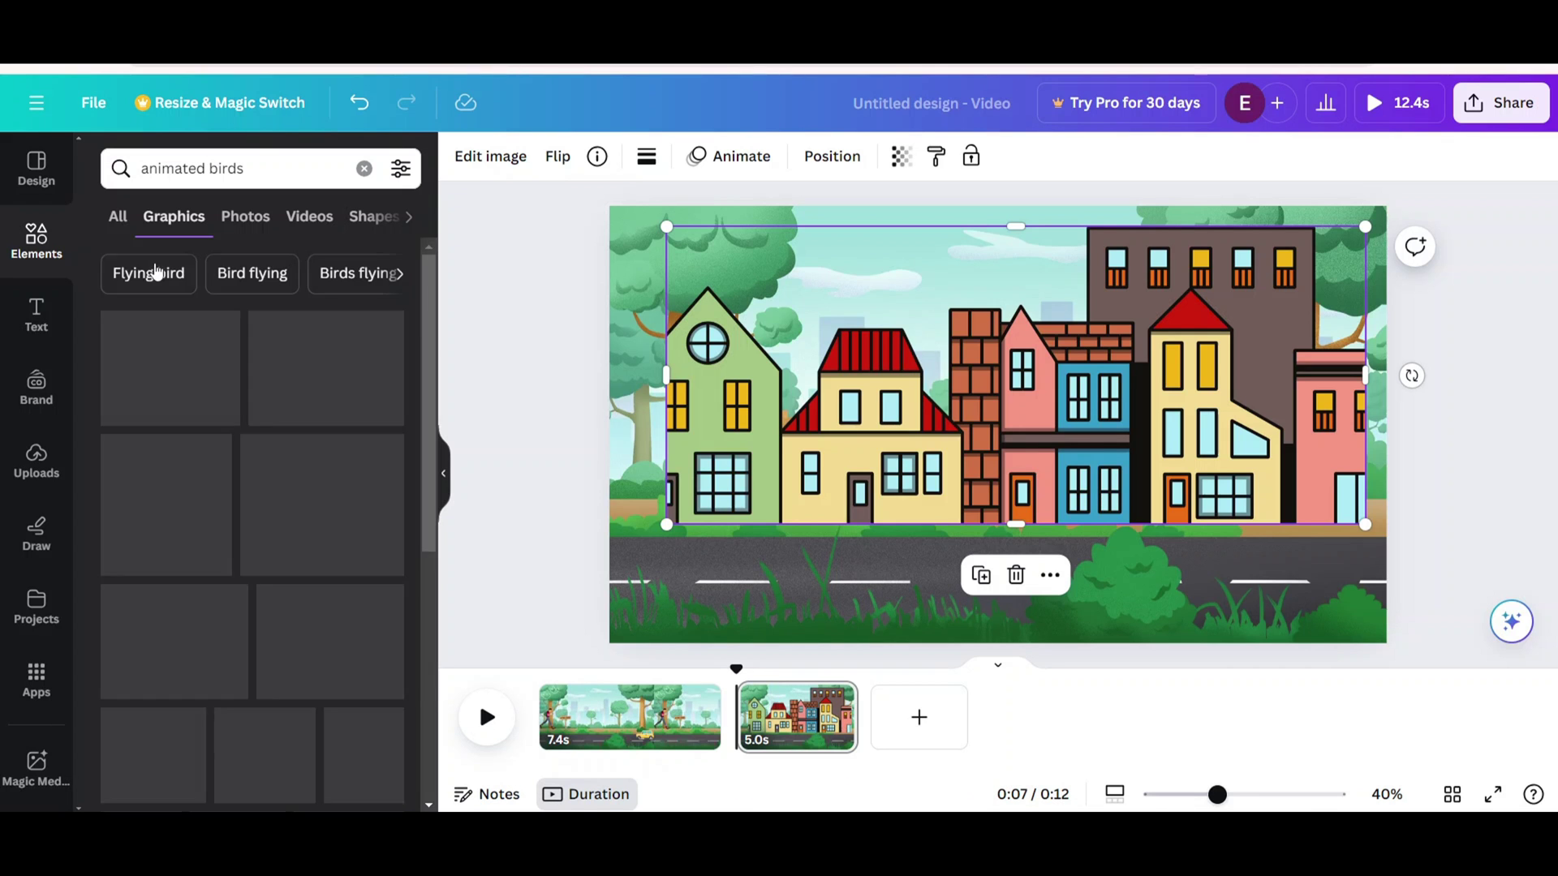
left_click(244, 473)
left_click_drag(1178, 600, 907, 297)
Add a small tree at the left edge beside the green house.
scroll(353, 587, "down", 1)
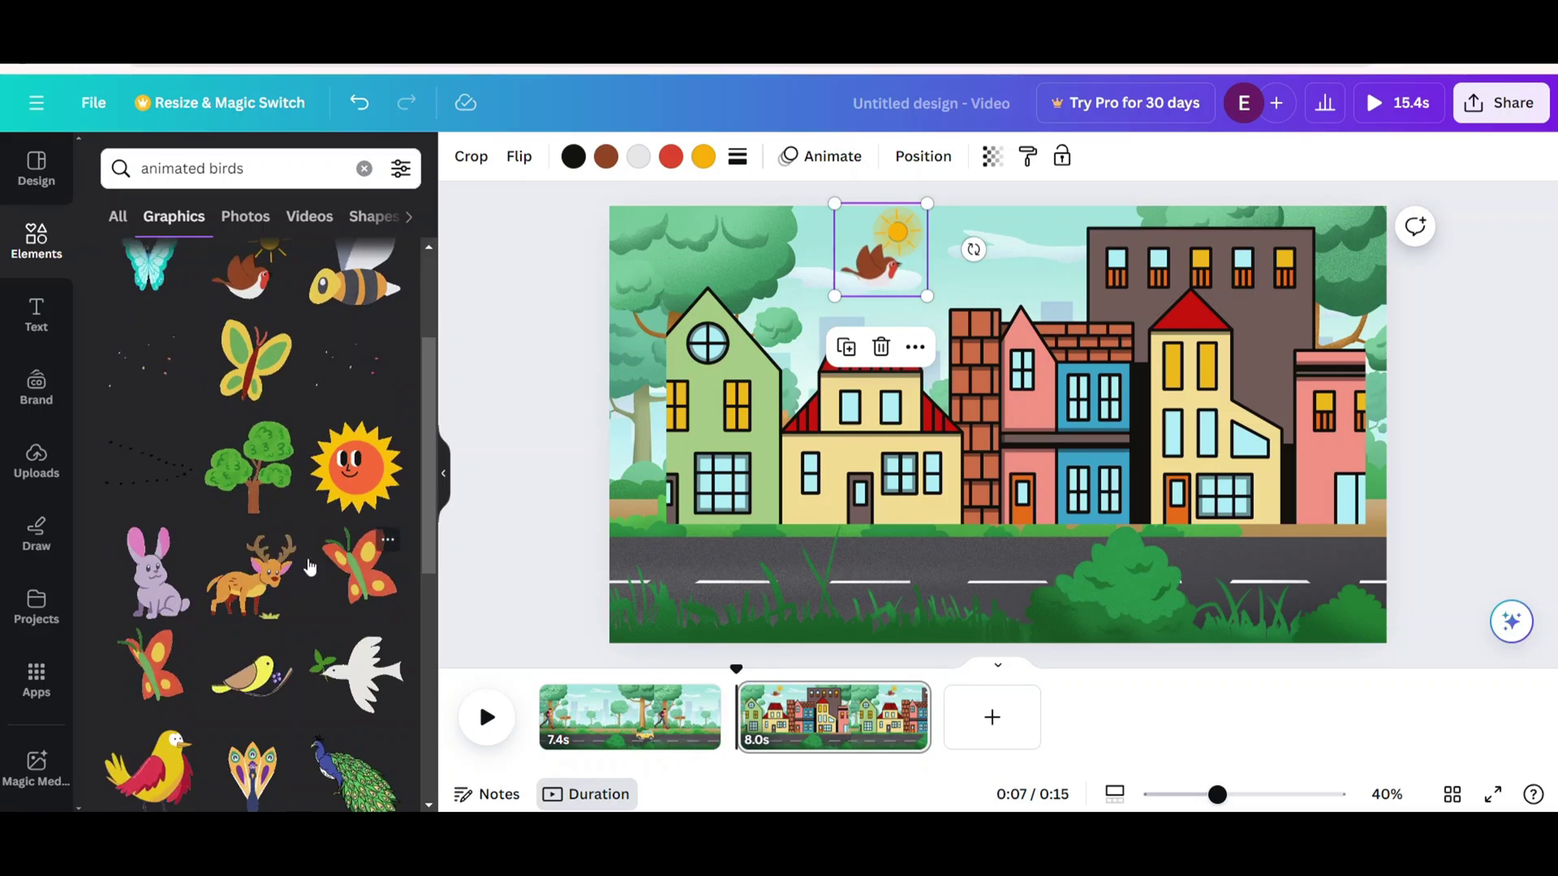
left_click(253, 503)
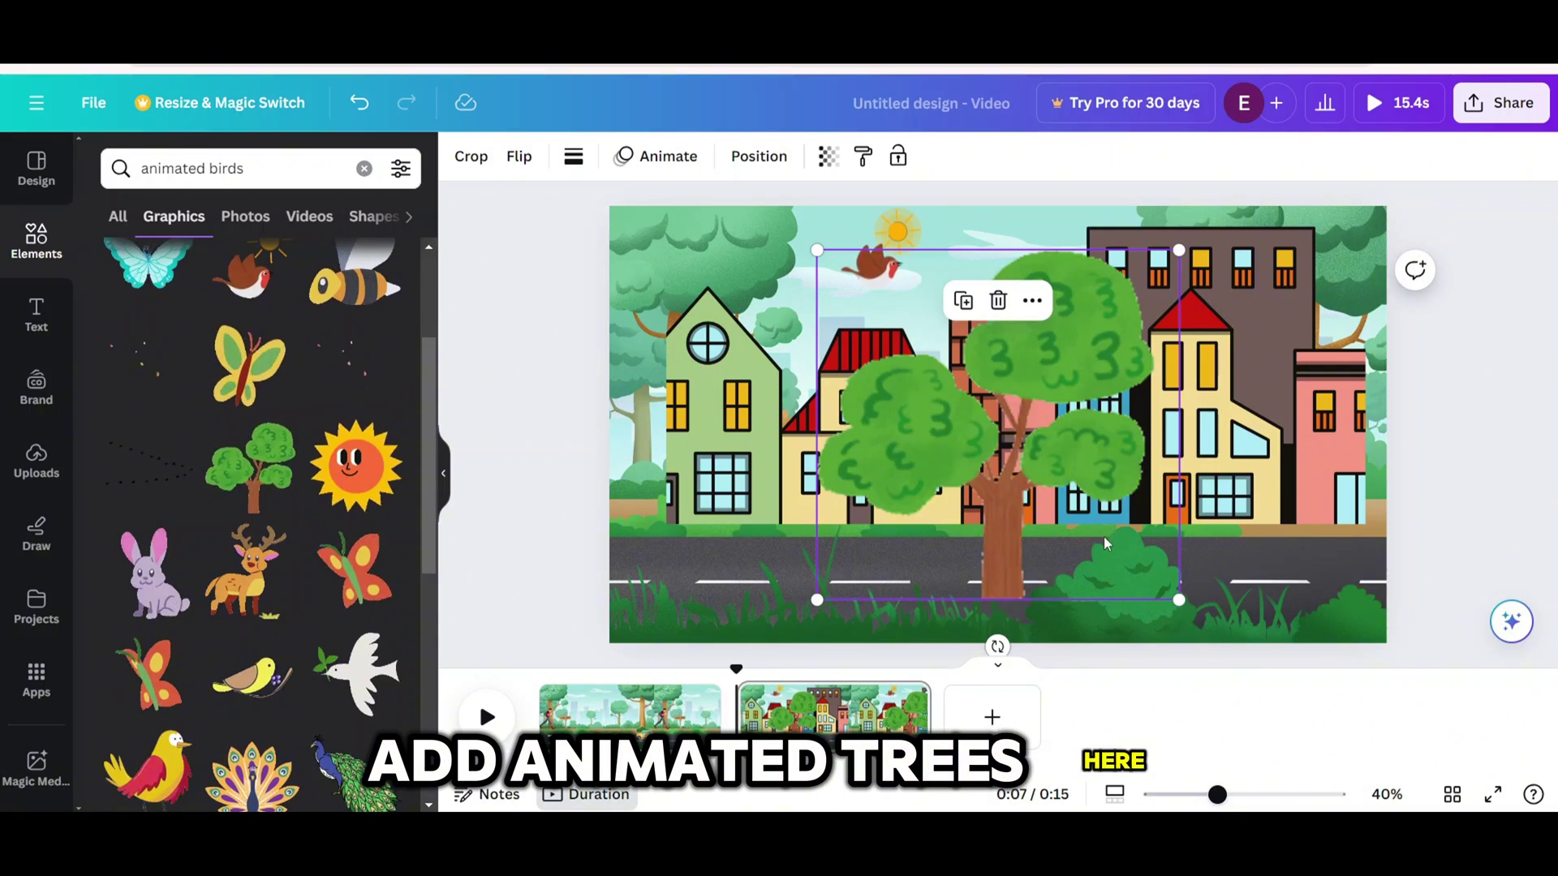
left_click_drag(1152, 600, 1009, 391)
left_click_drag(905, 381, 613, 499)
scroll(253, 422, "down", 2)
left_click(252, 365)
left_click_drag(1176, 599, 1035, 508)
left_click_drag(941, 405, 662, 414)
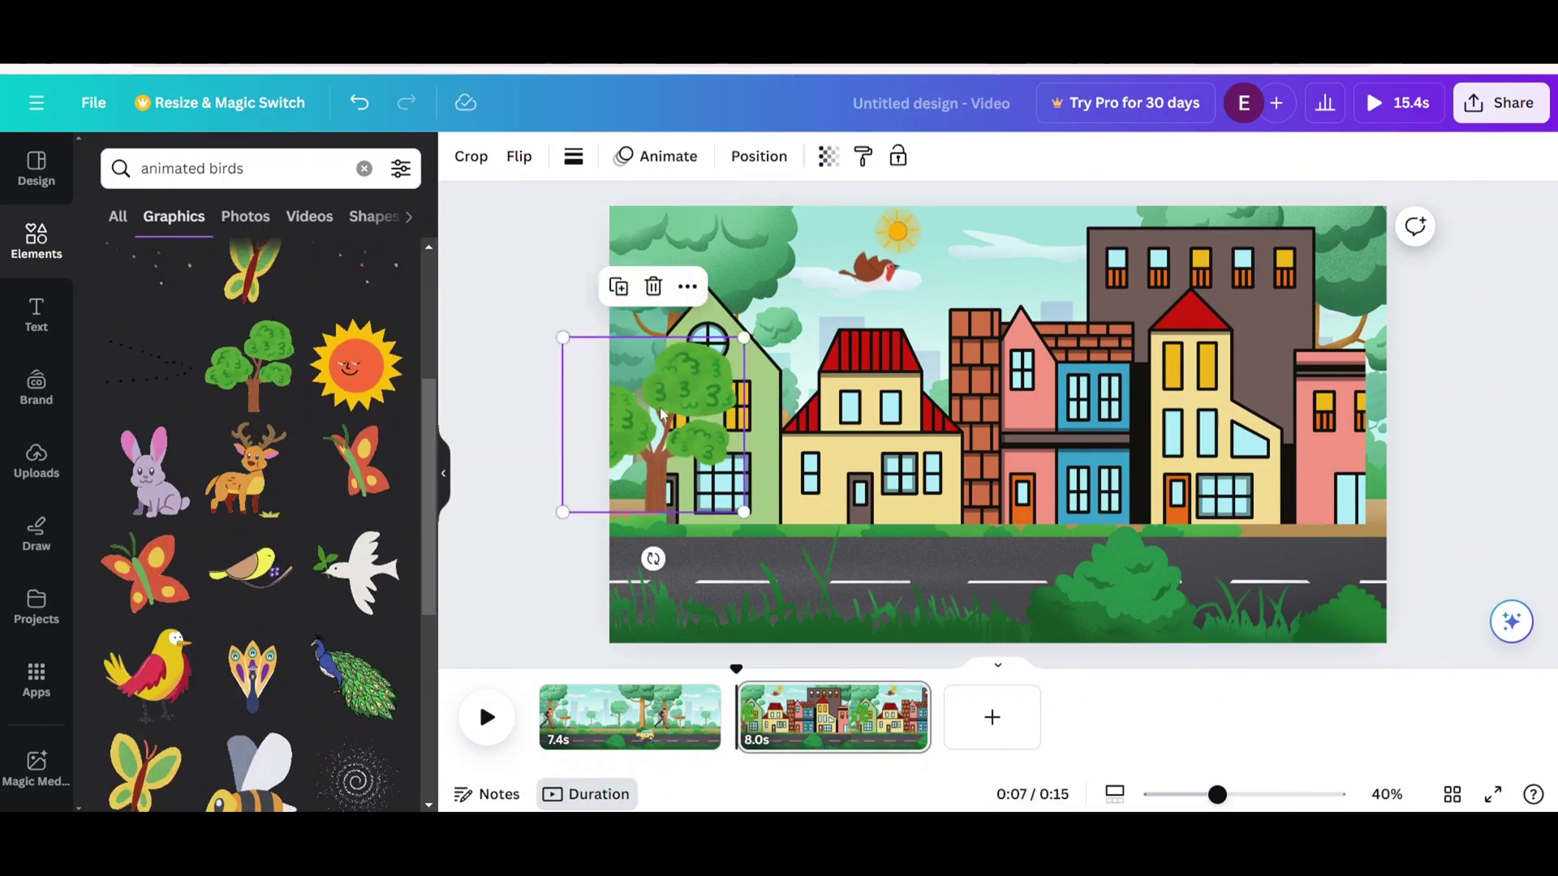
Add a small yellow bird perched above the green house roof.
left_click(258, 586)
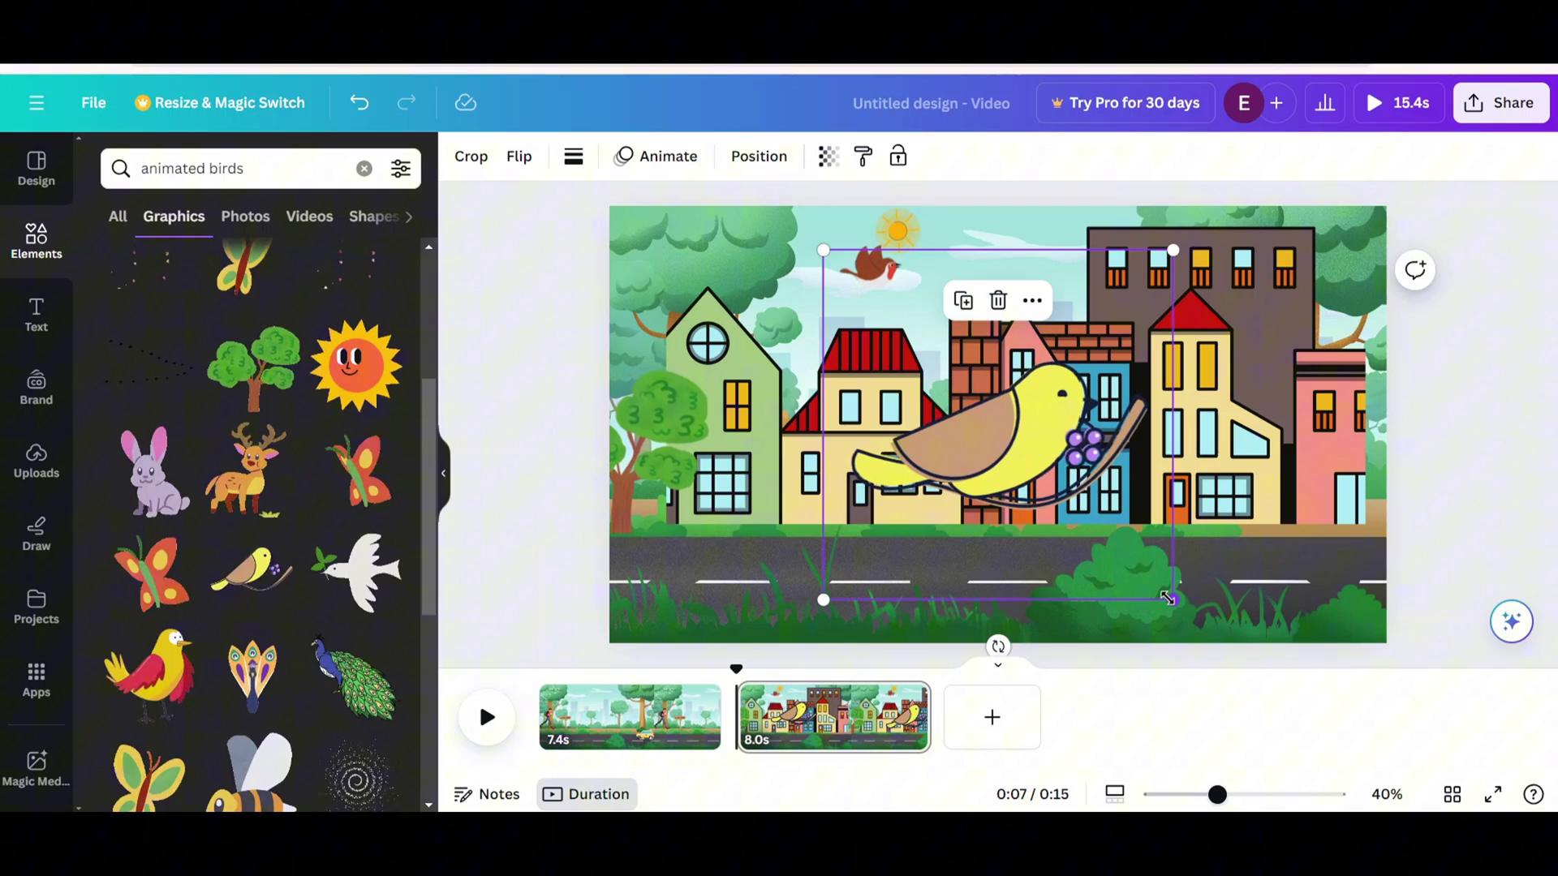
left_click_drag(1142, 545, 962, 388)
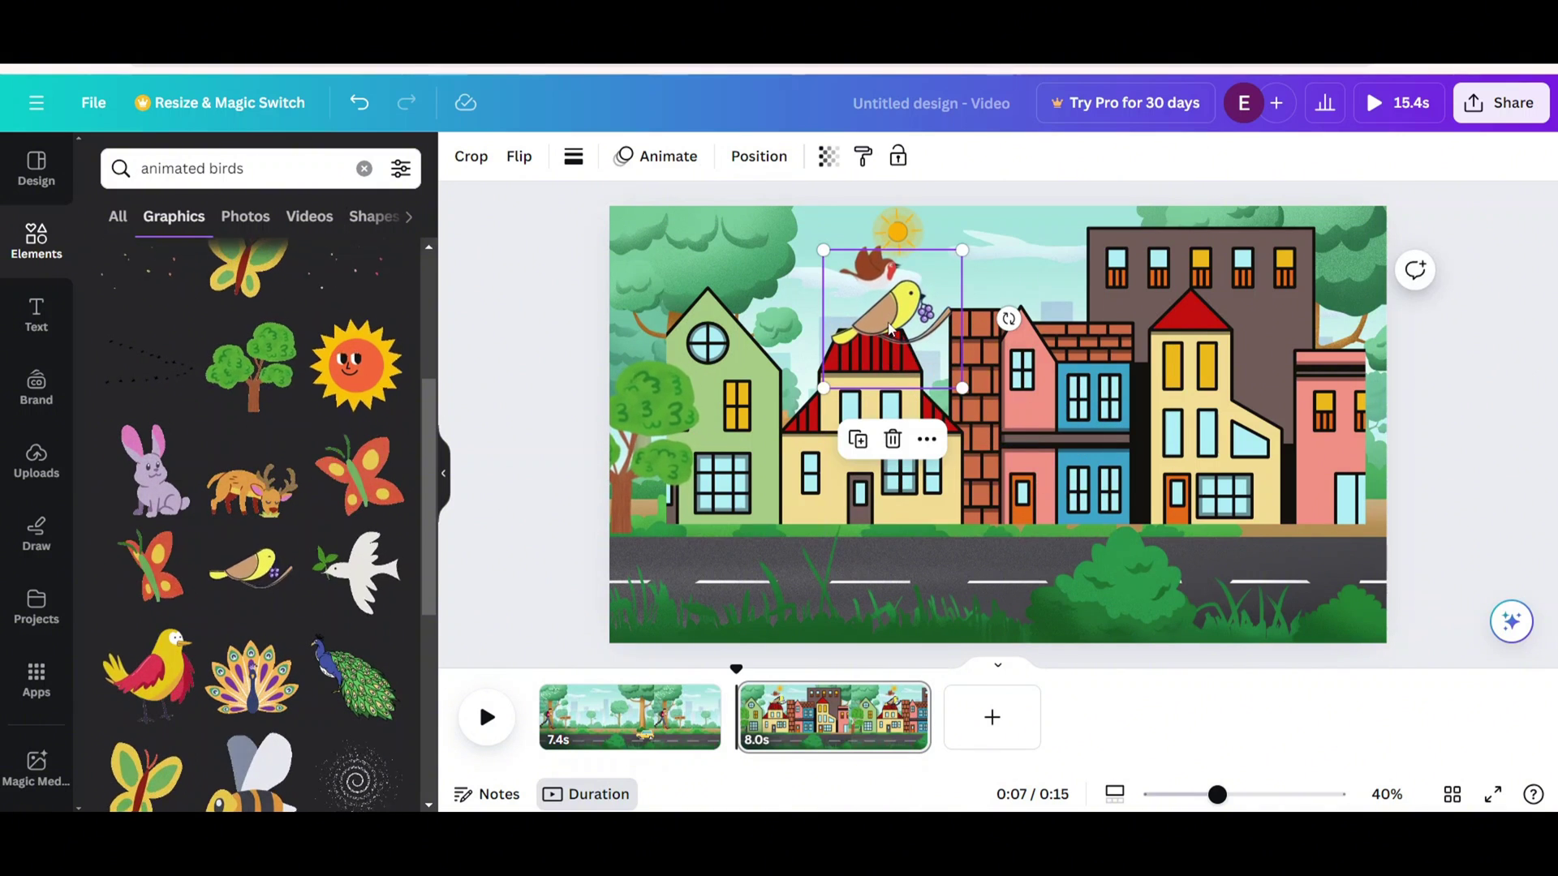
left_click_drag(890, 328, 763, 282)
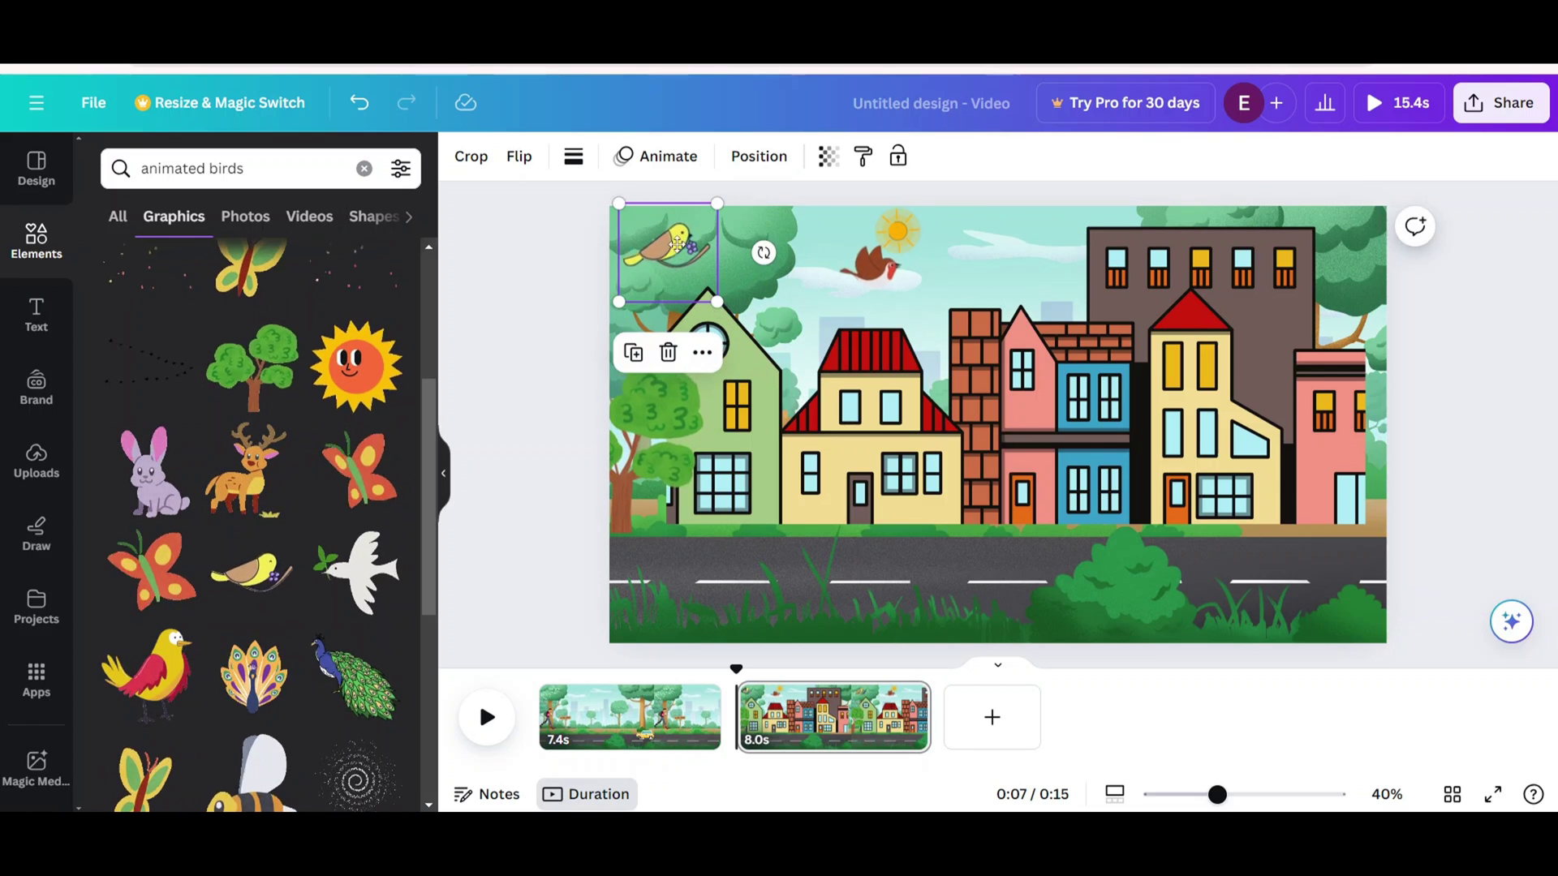
left_click_drag(688, 258, 691, 265)
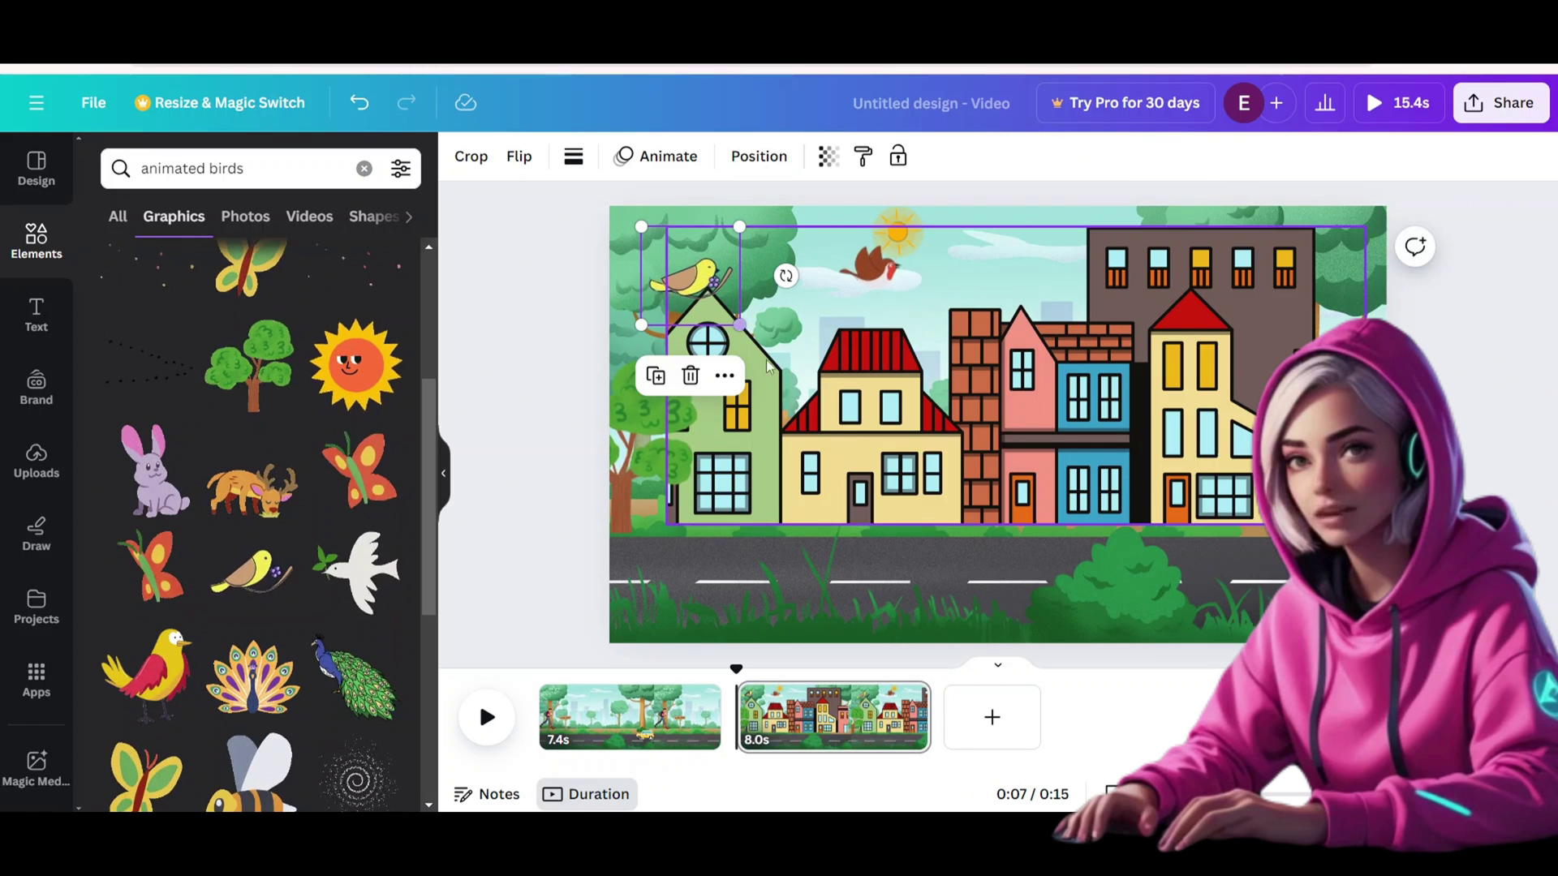
Add a woman-on-bicycle graphic from a 'bicycle' search onto the right road, shirt in red.
left_click(914, 576)
left_click(106, 153)
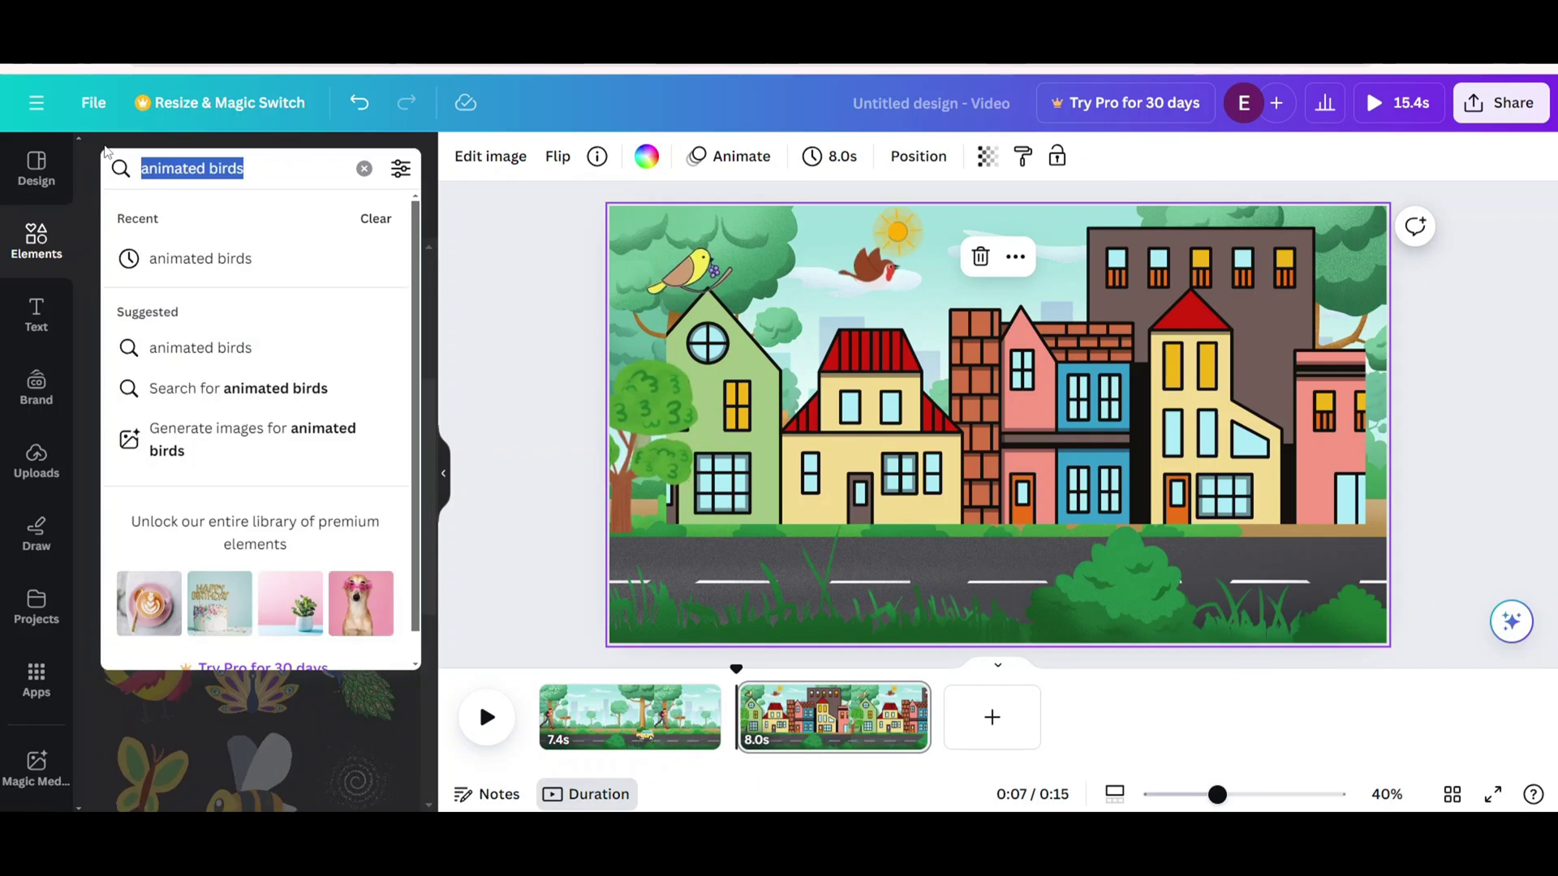
left_click(159, 262)
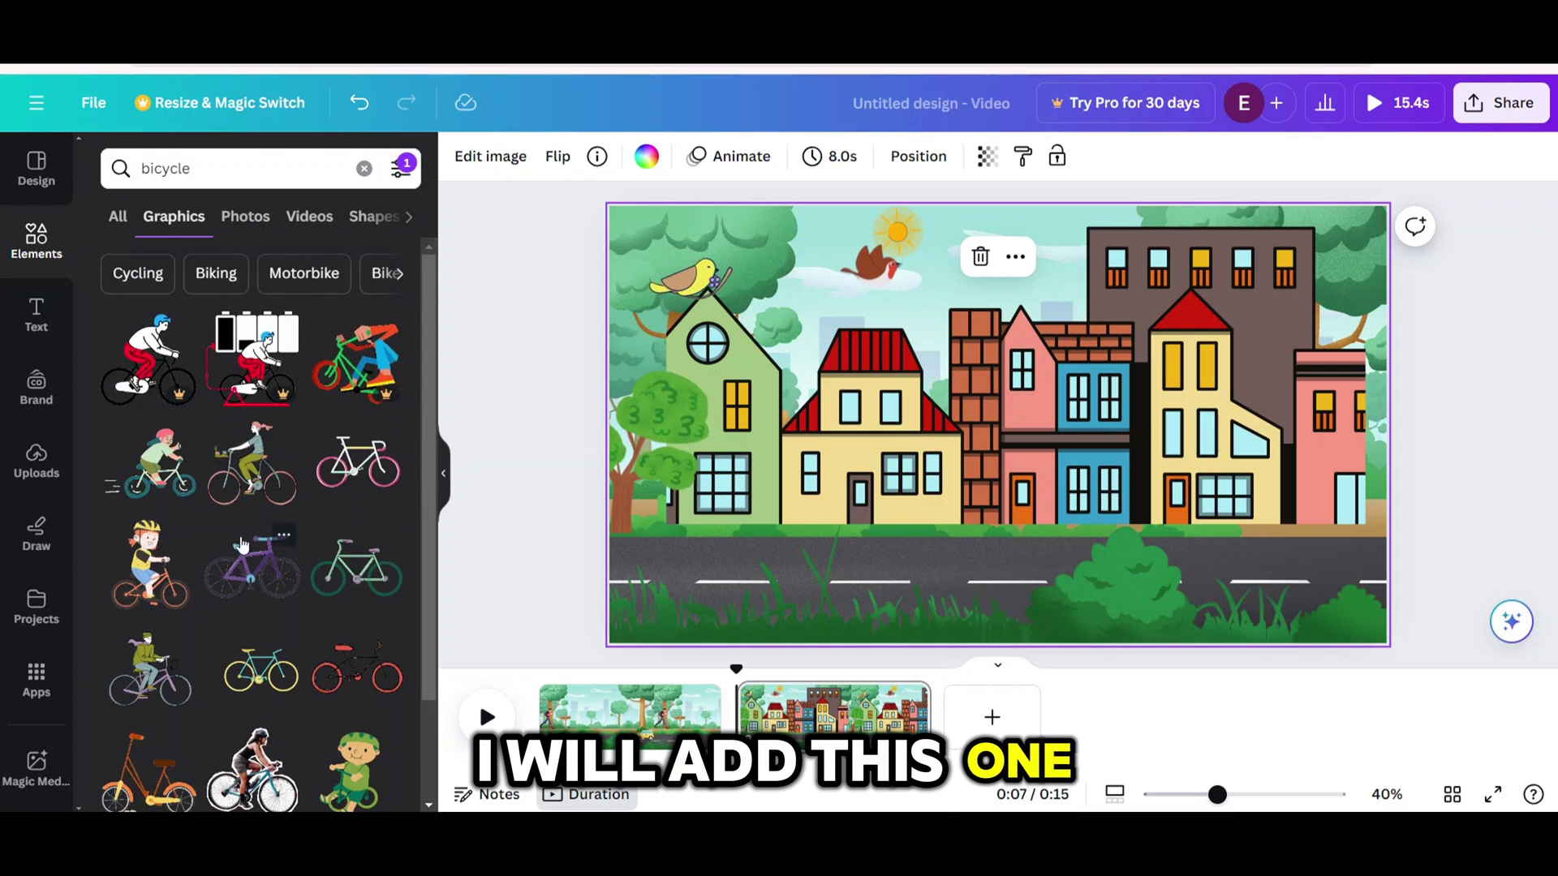
left_click(252, 495)
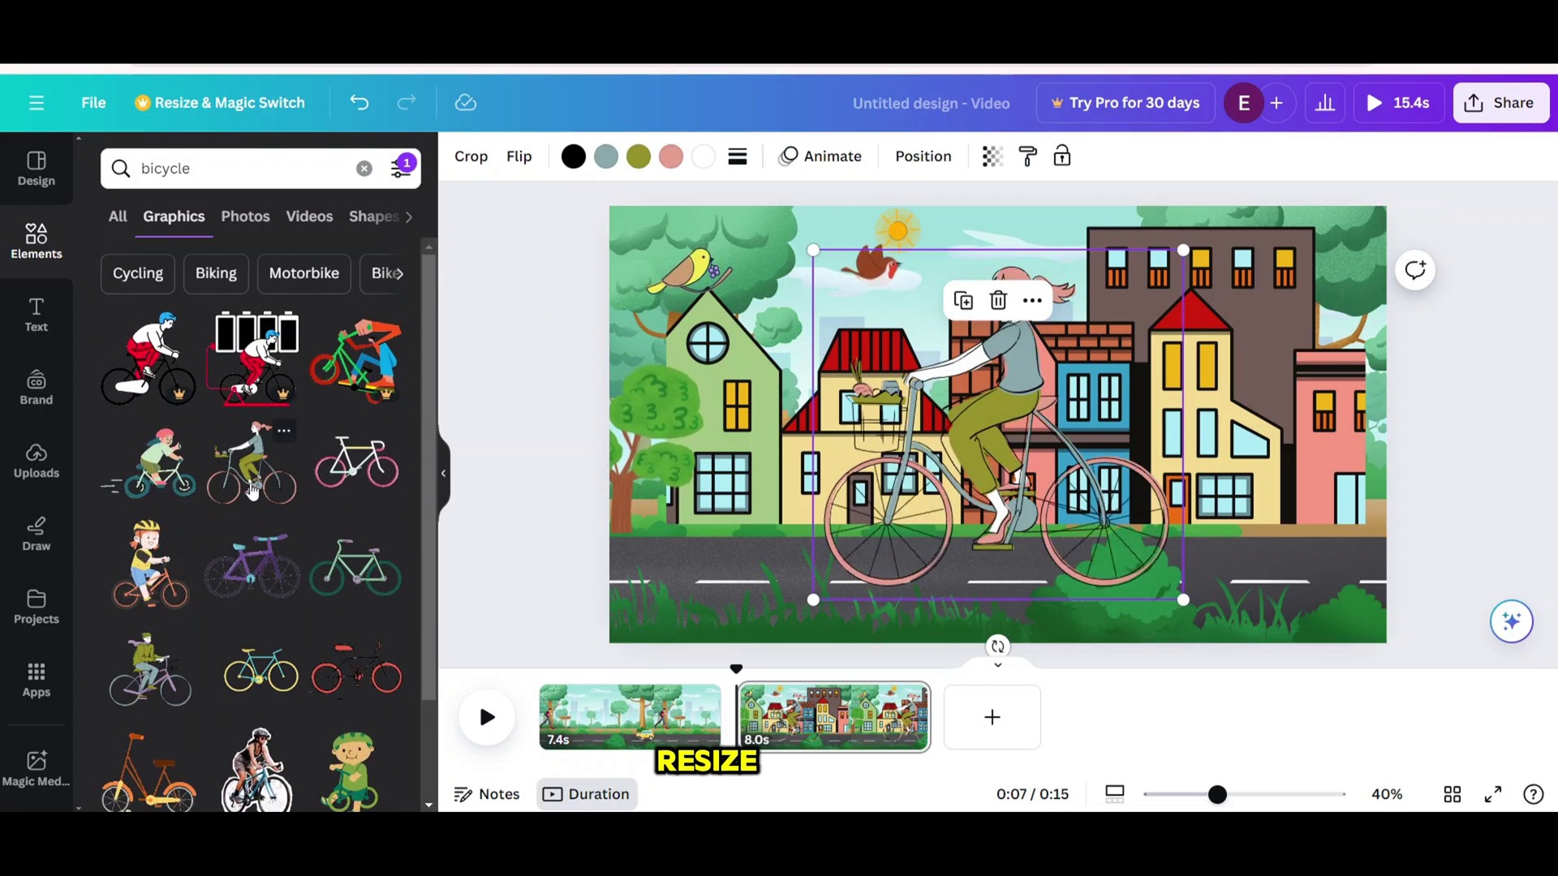
left_click_drag(1184, 599, 1310, 550)
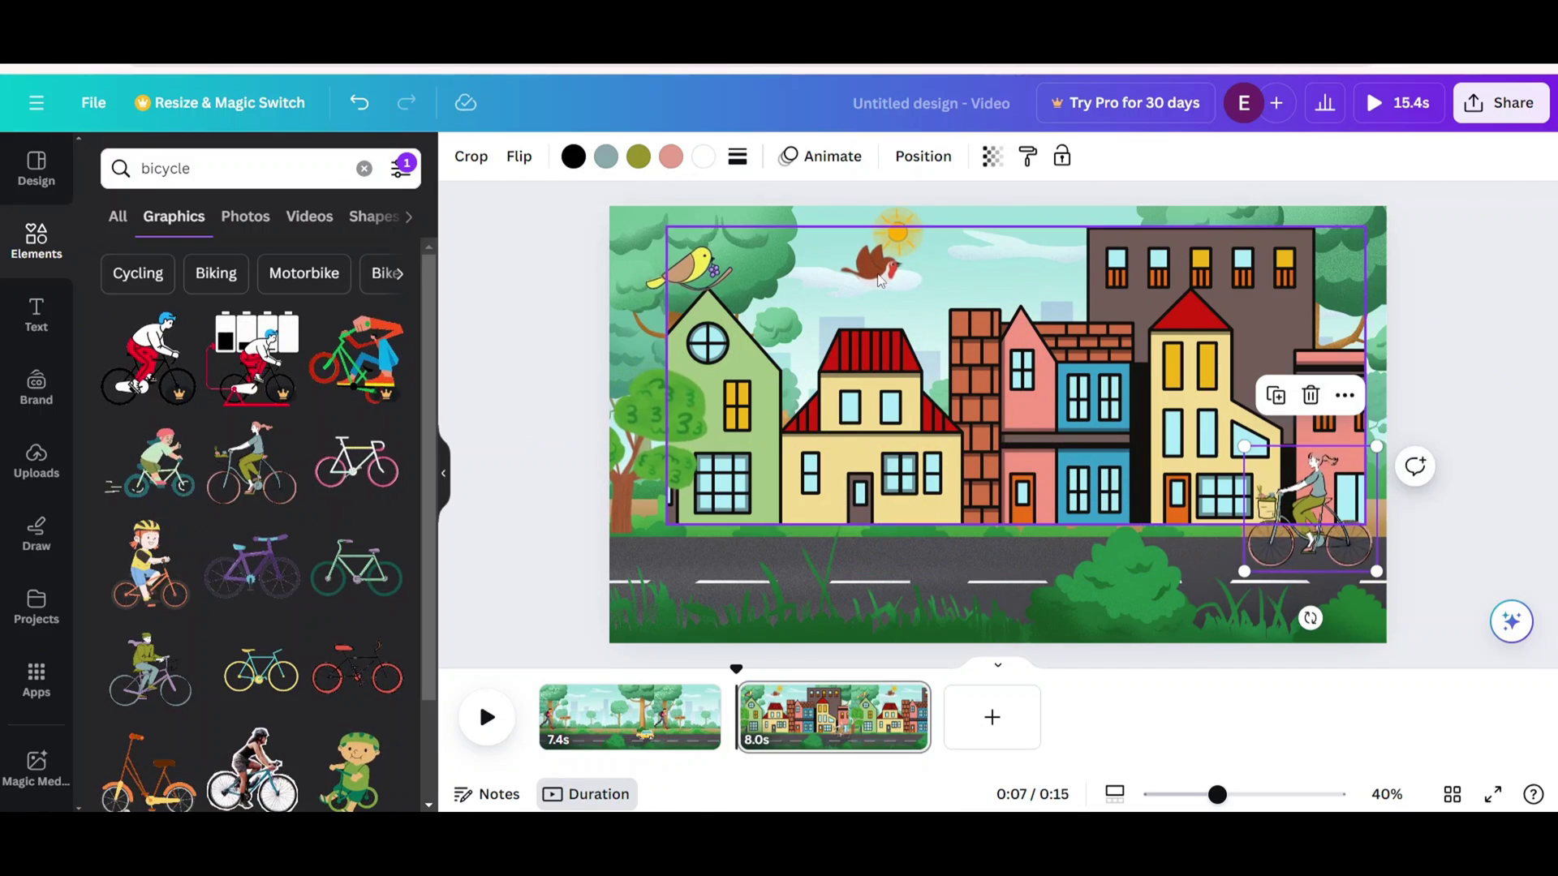
left_click(606, 156)
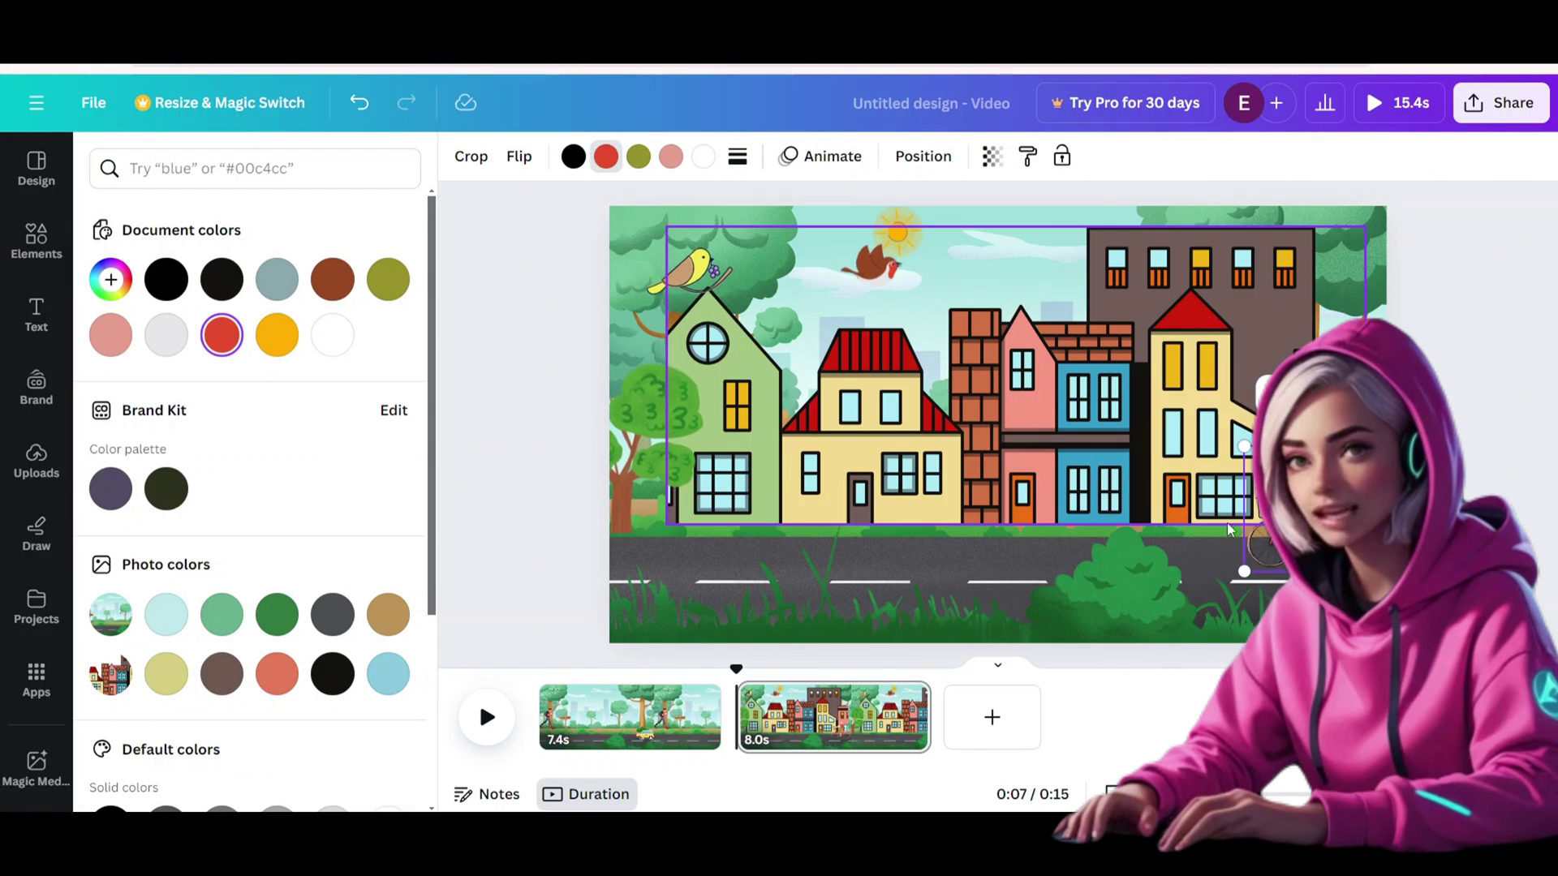
left_click_drag(1244, 446, 1199, 432)
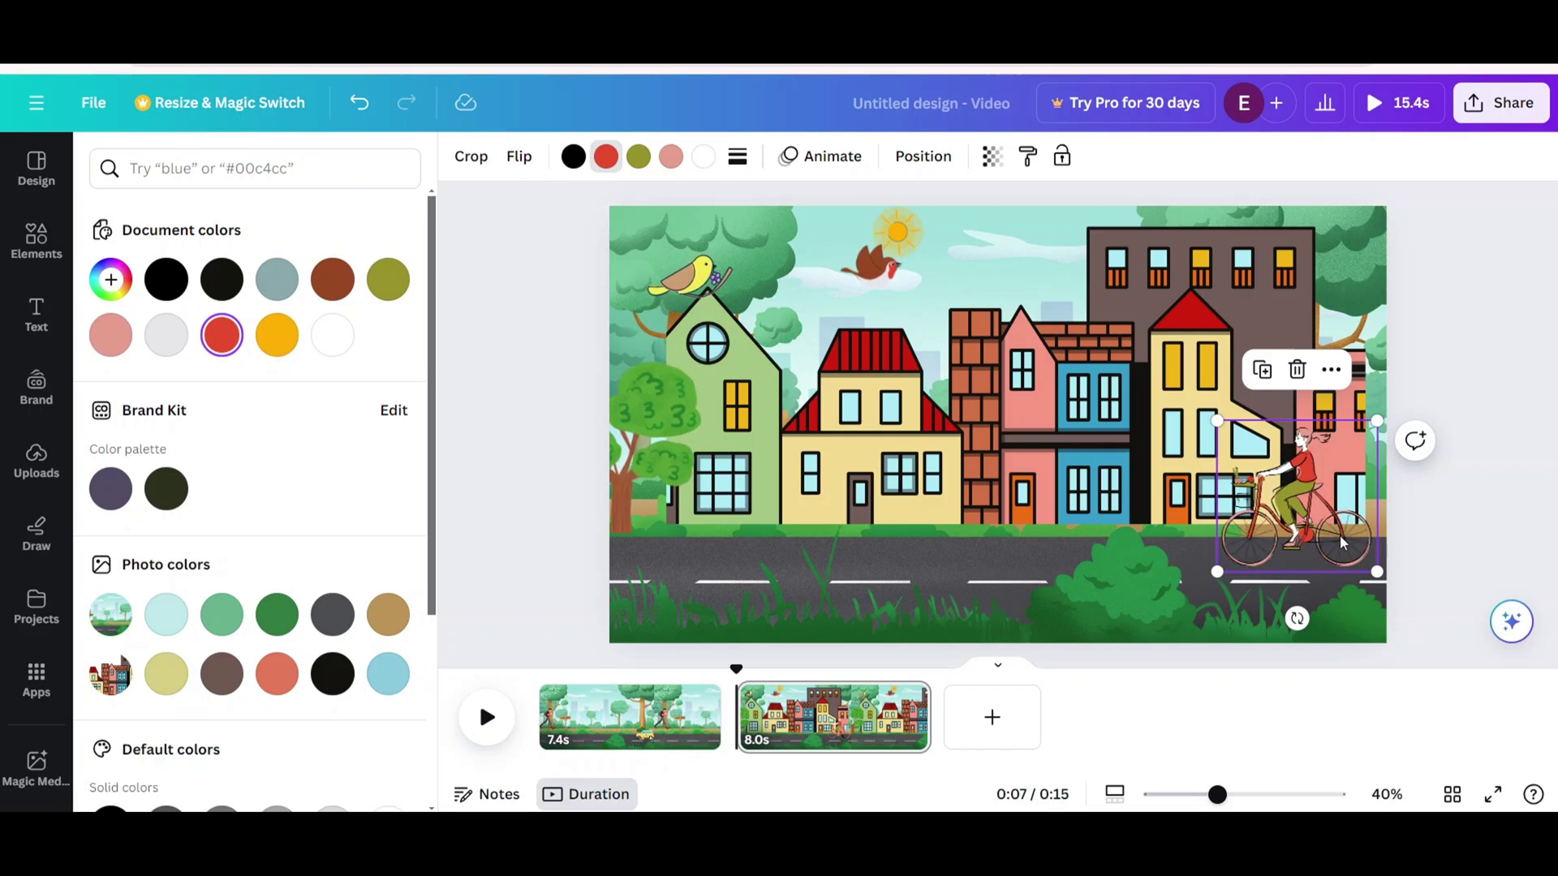
Give the cyclist a Smooth custom path riding left along the road at slowest speed.
left_click(840, 168)
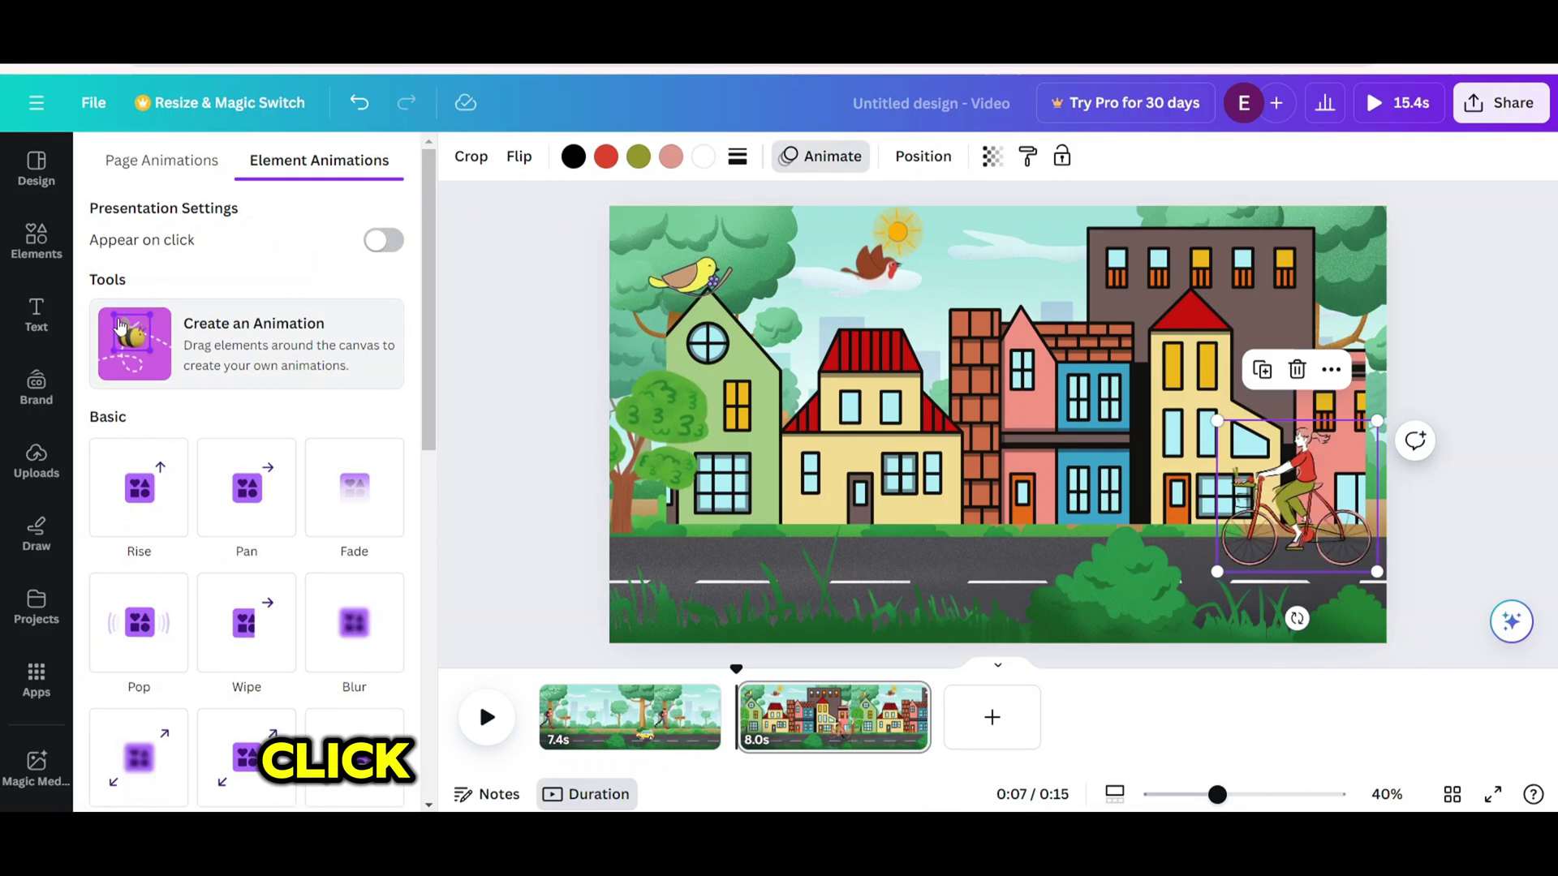
left_click(396, 330)
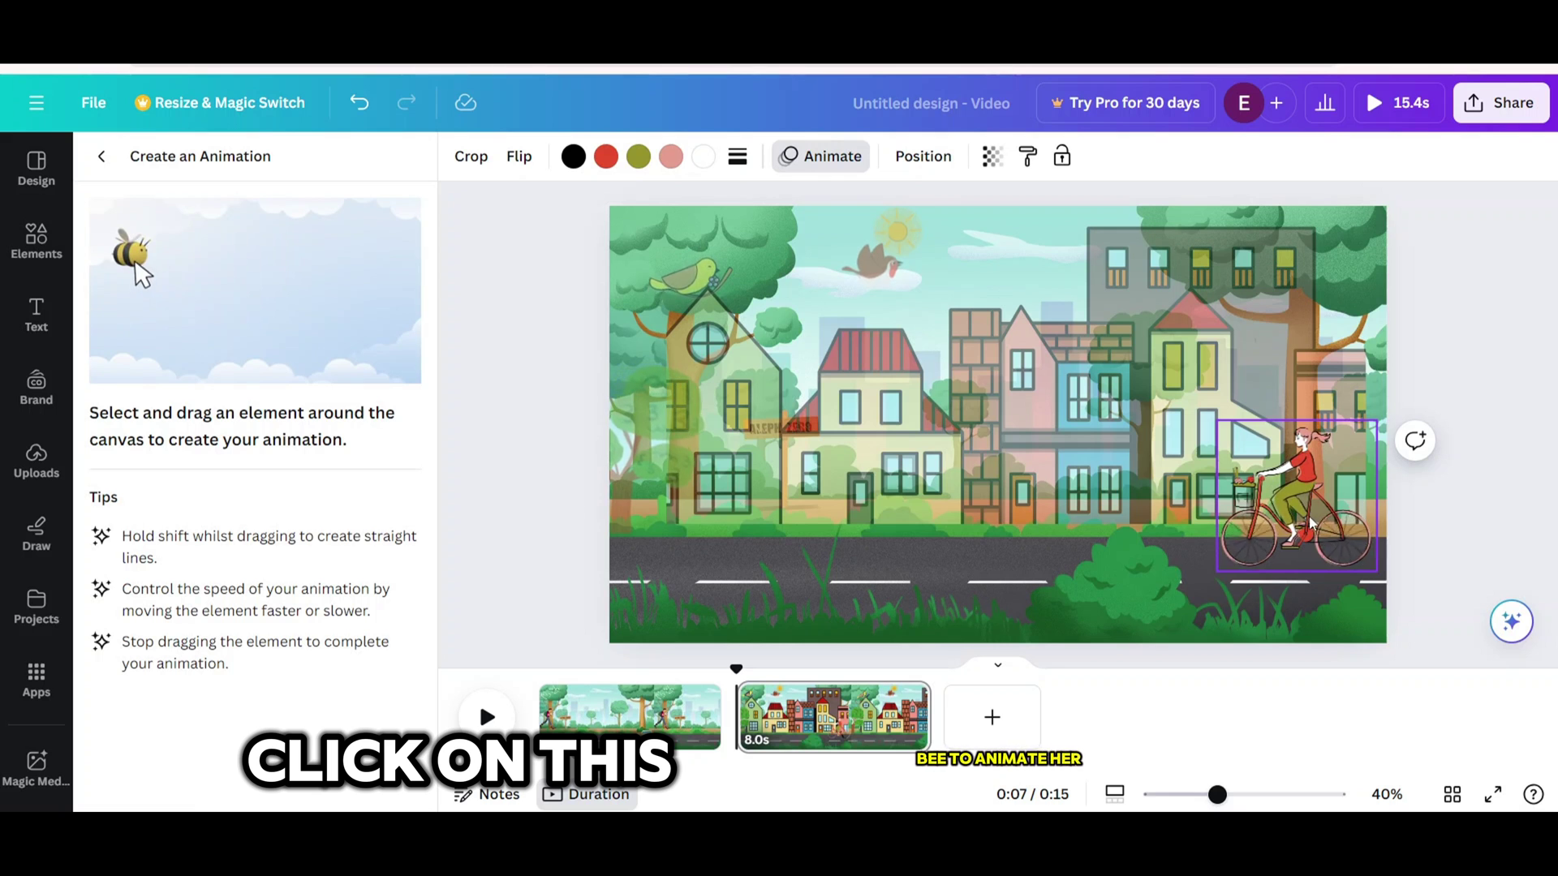
left_click_drag(1311, 523, 698, 521)
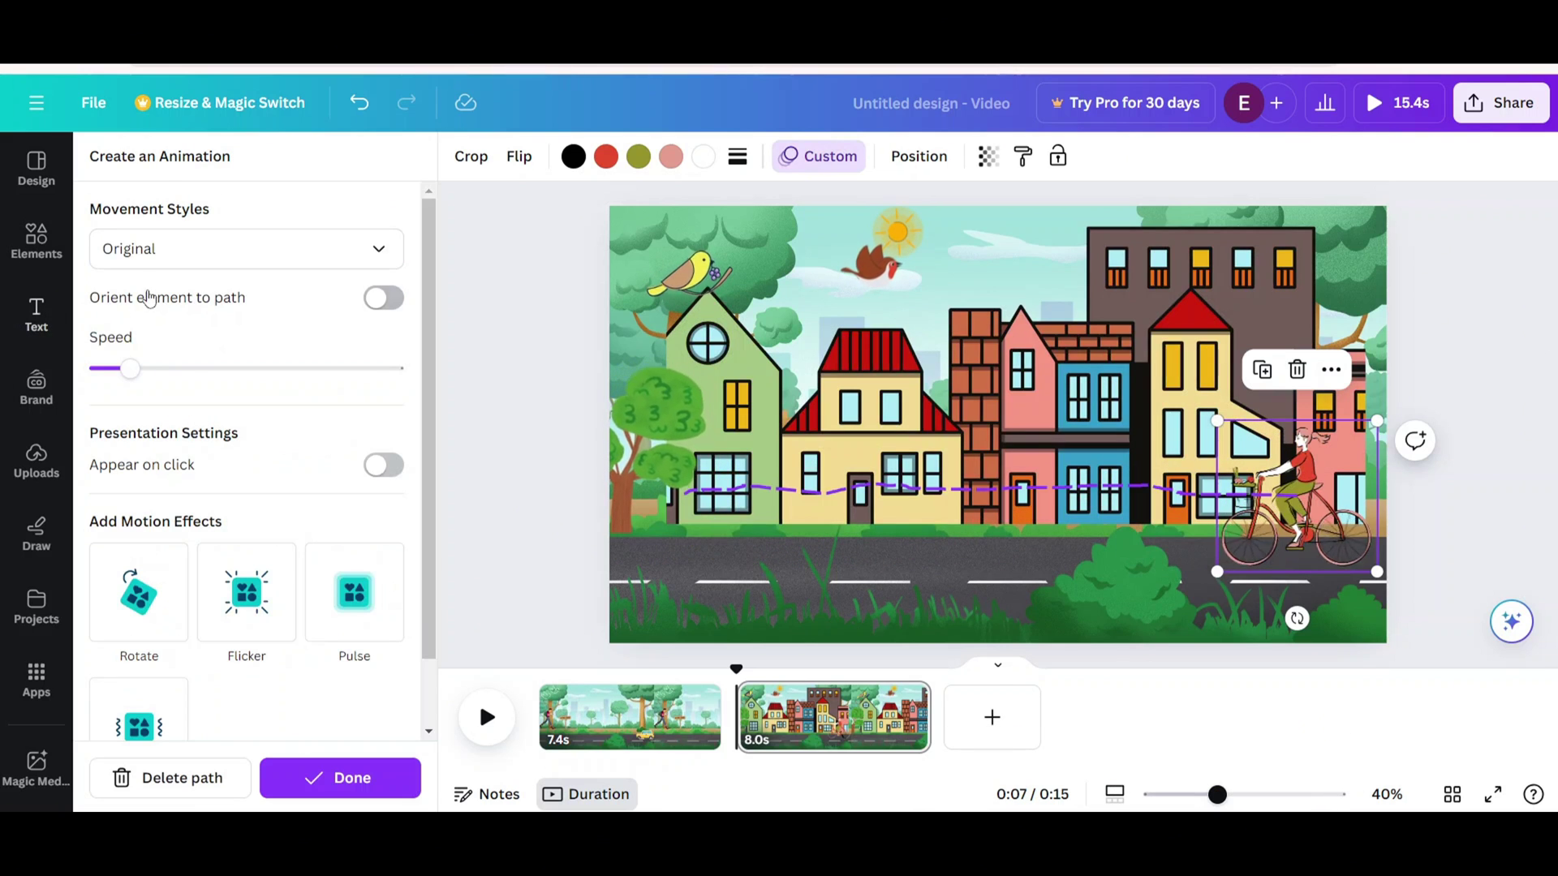
left_click(211, 260)
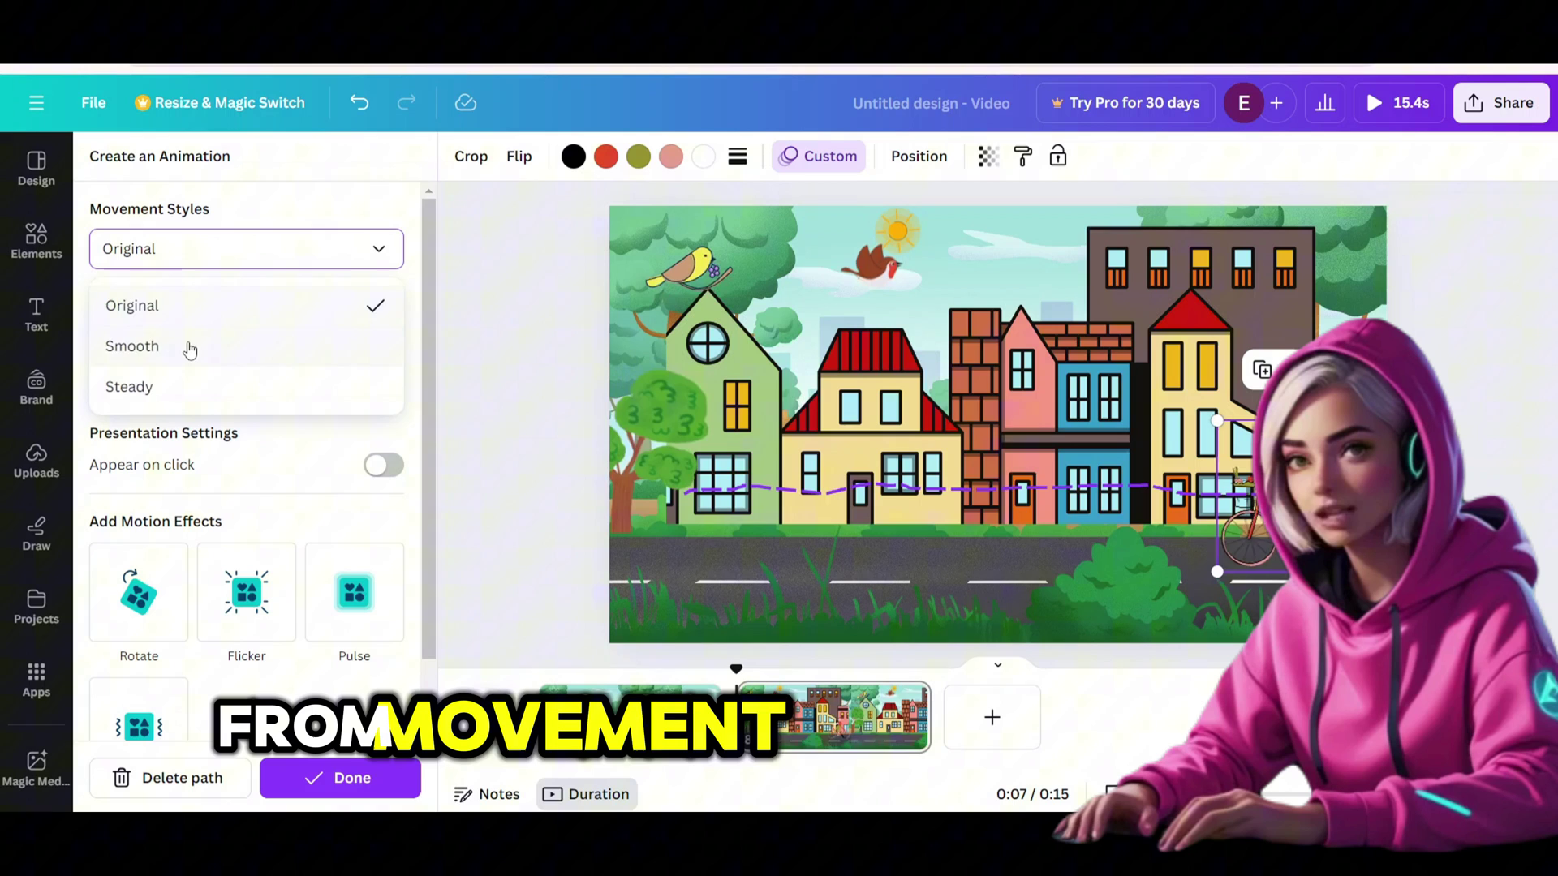
left_click(191, 348)
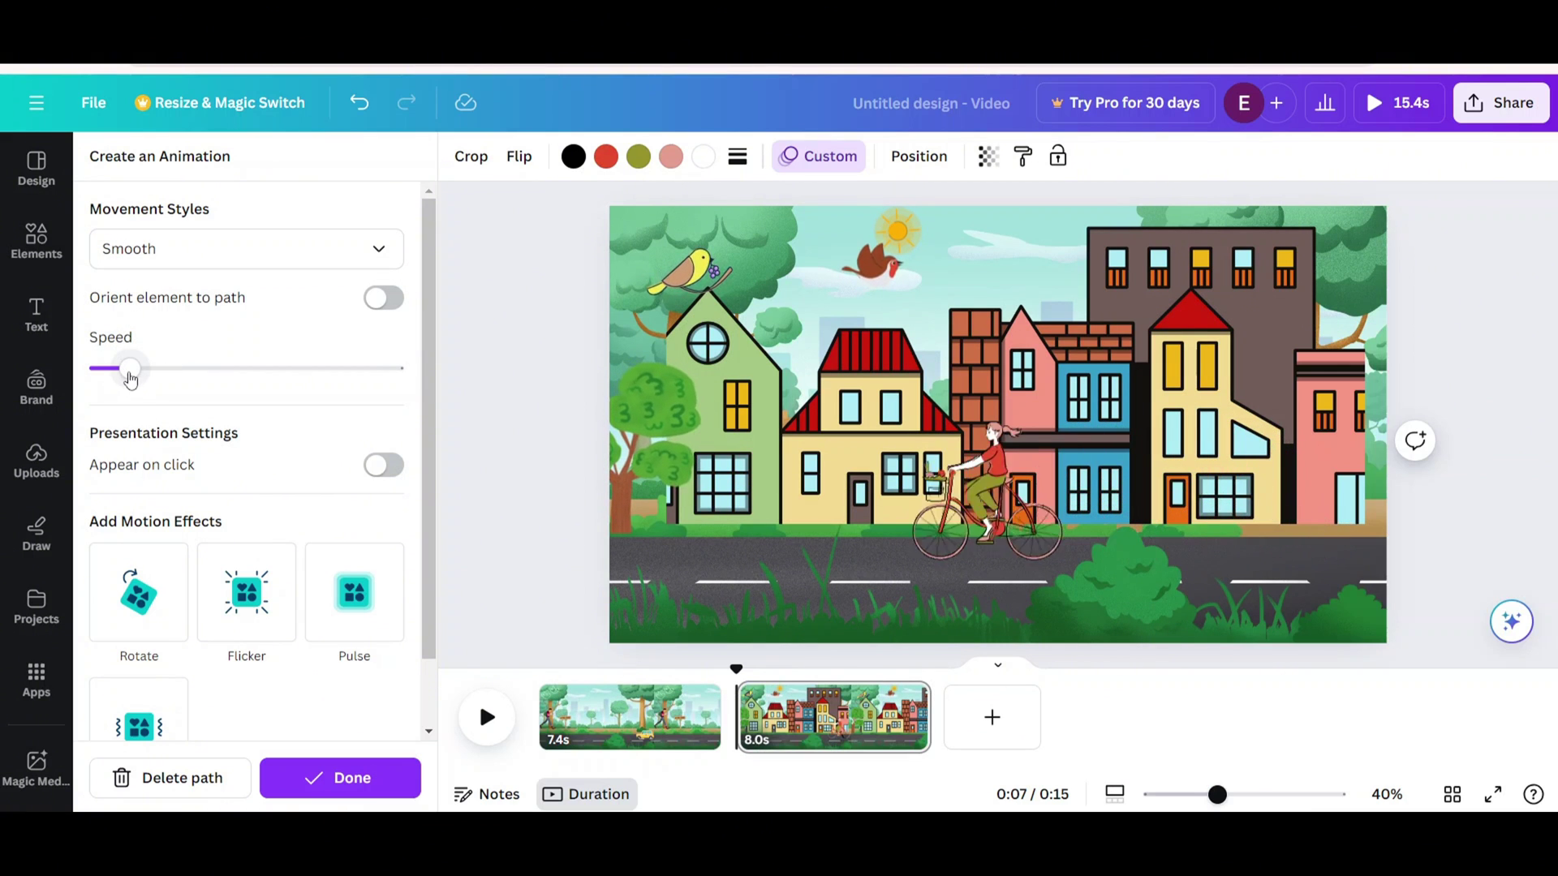
left_click_drag(130, 379, 106, 383)
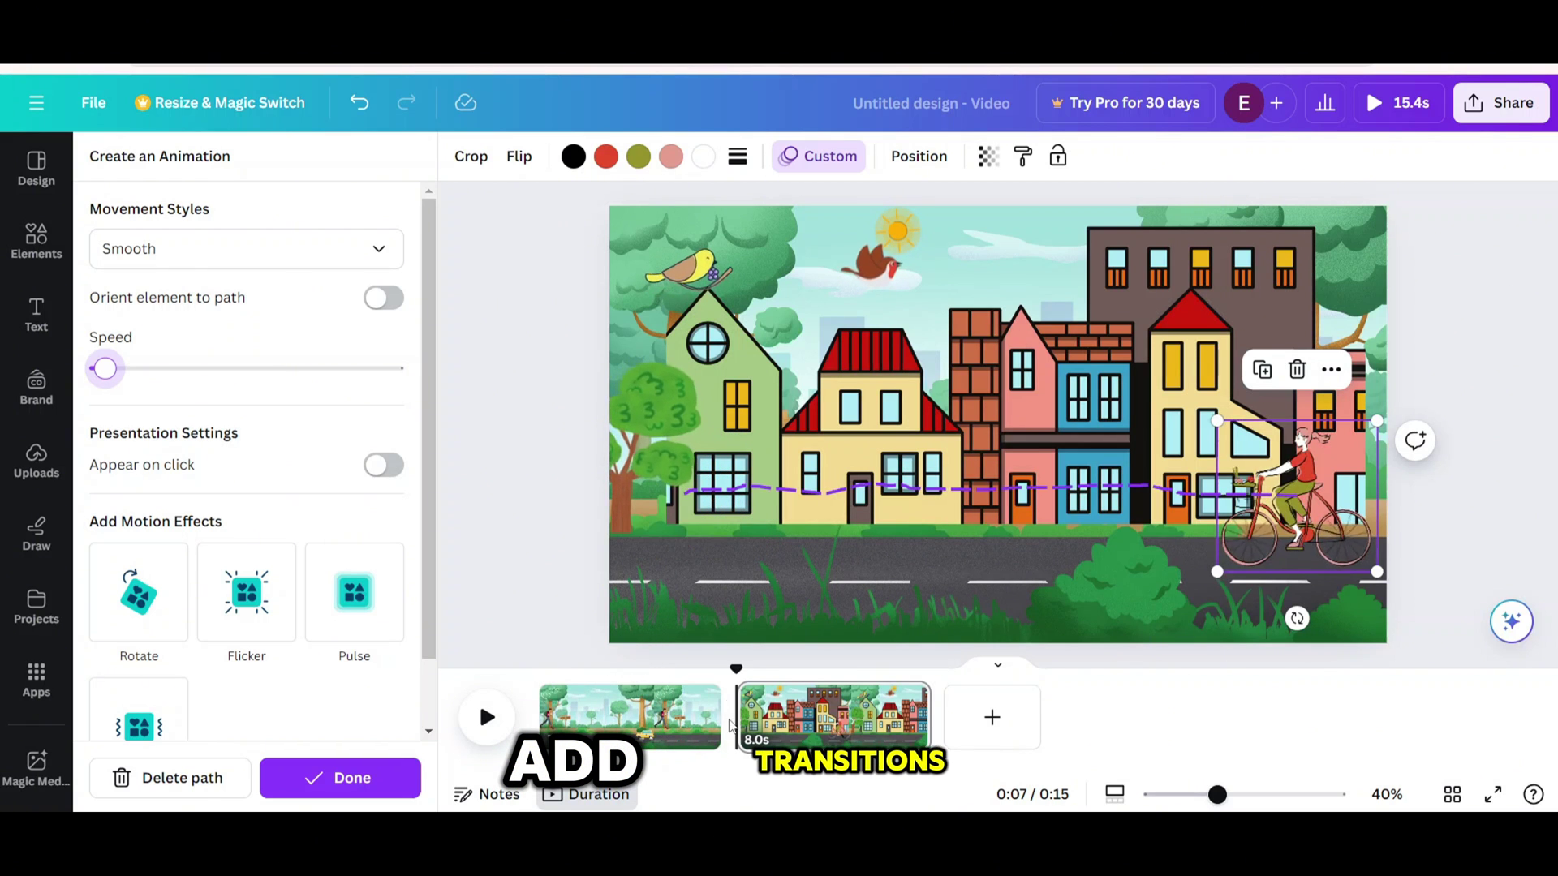
Join the park and street pages with a 0.9-second leftward Slide transition, then preview the video.
mouse_move(732, 726)
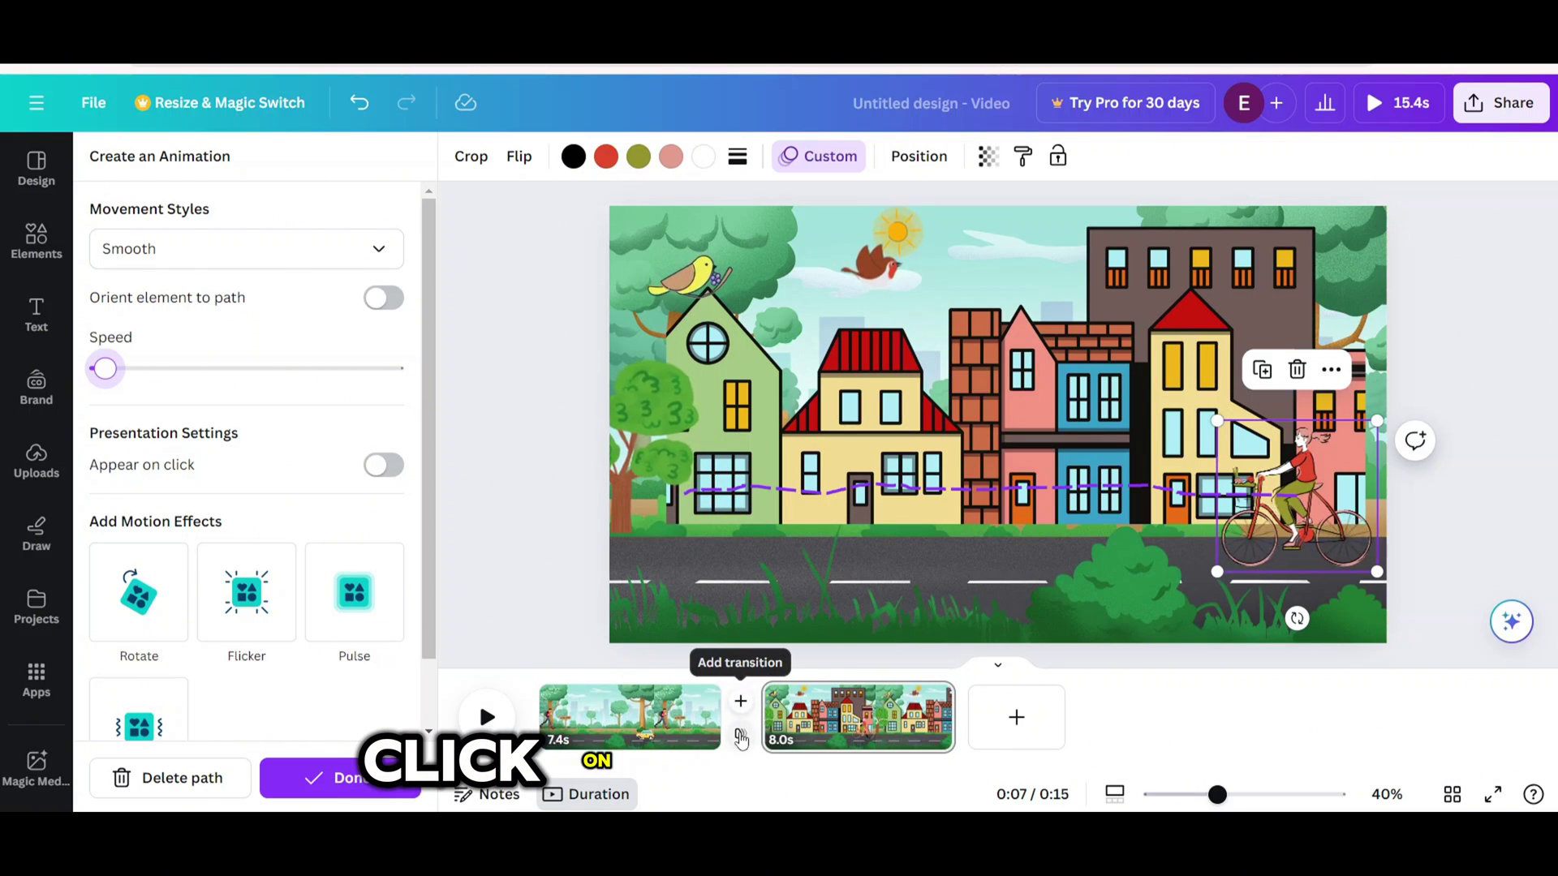
left_click(737, 730)
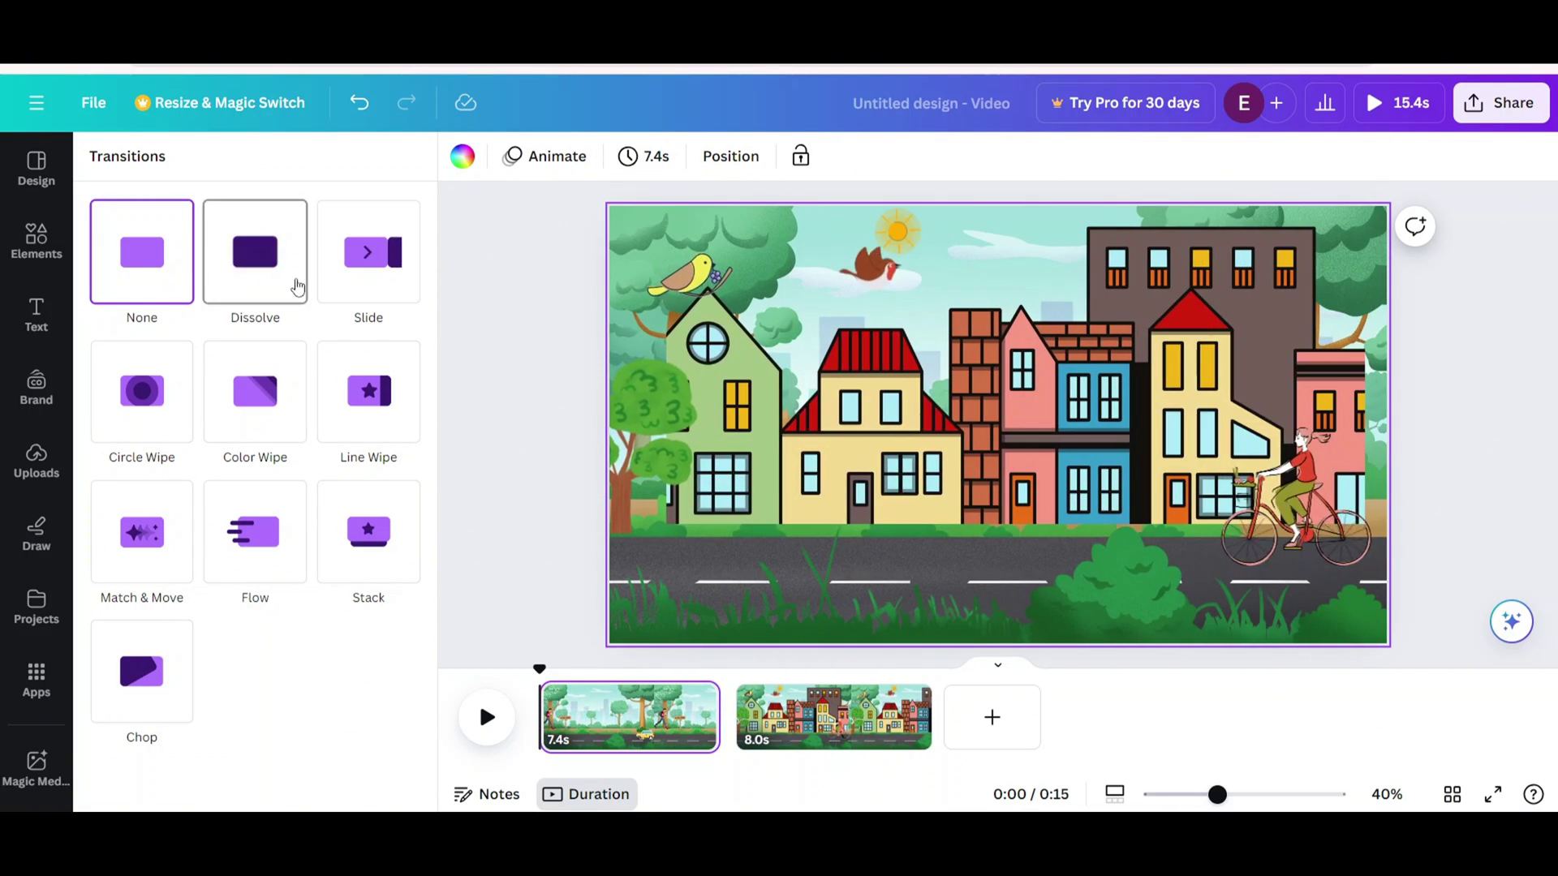
left_click(367, 284)
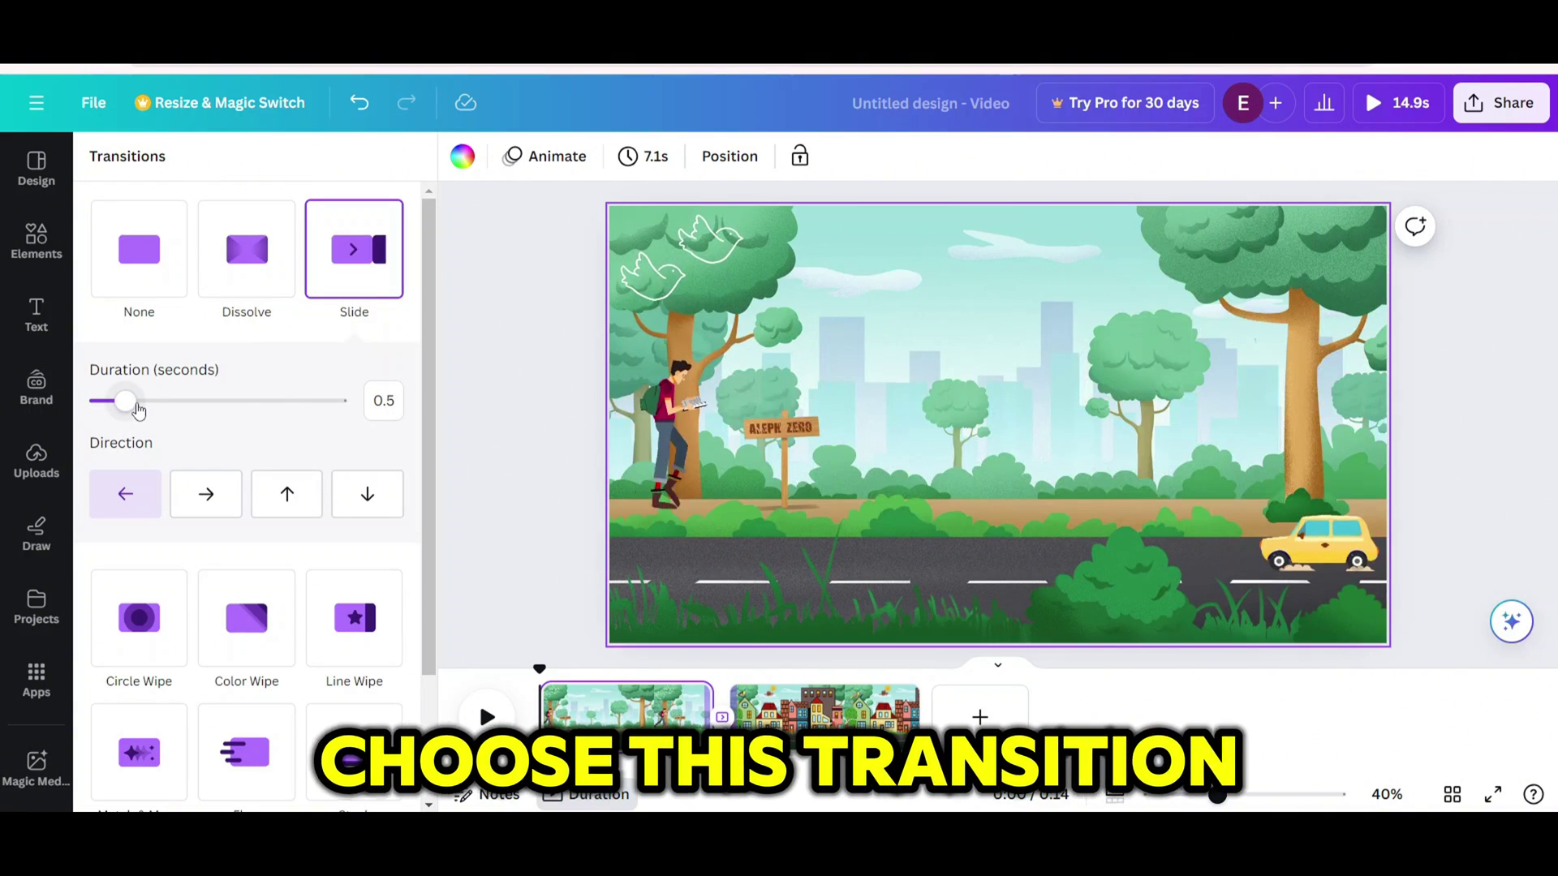
left_click_drag(135, 408, 154, 408)
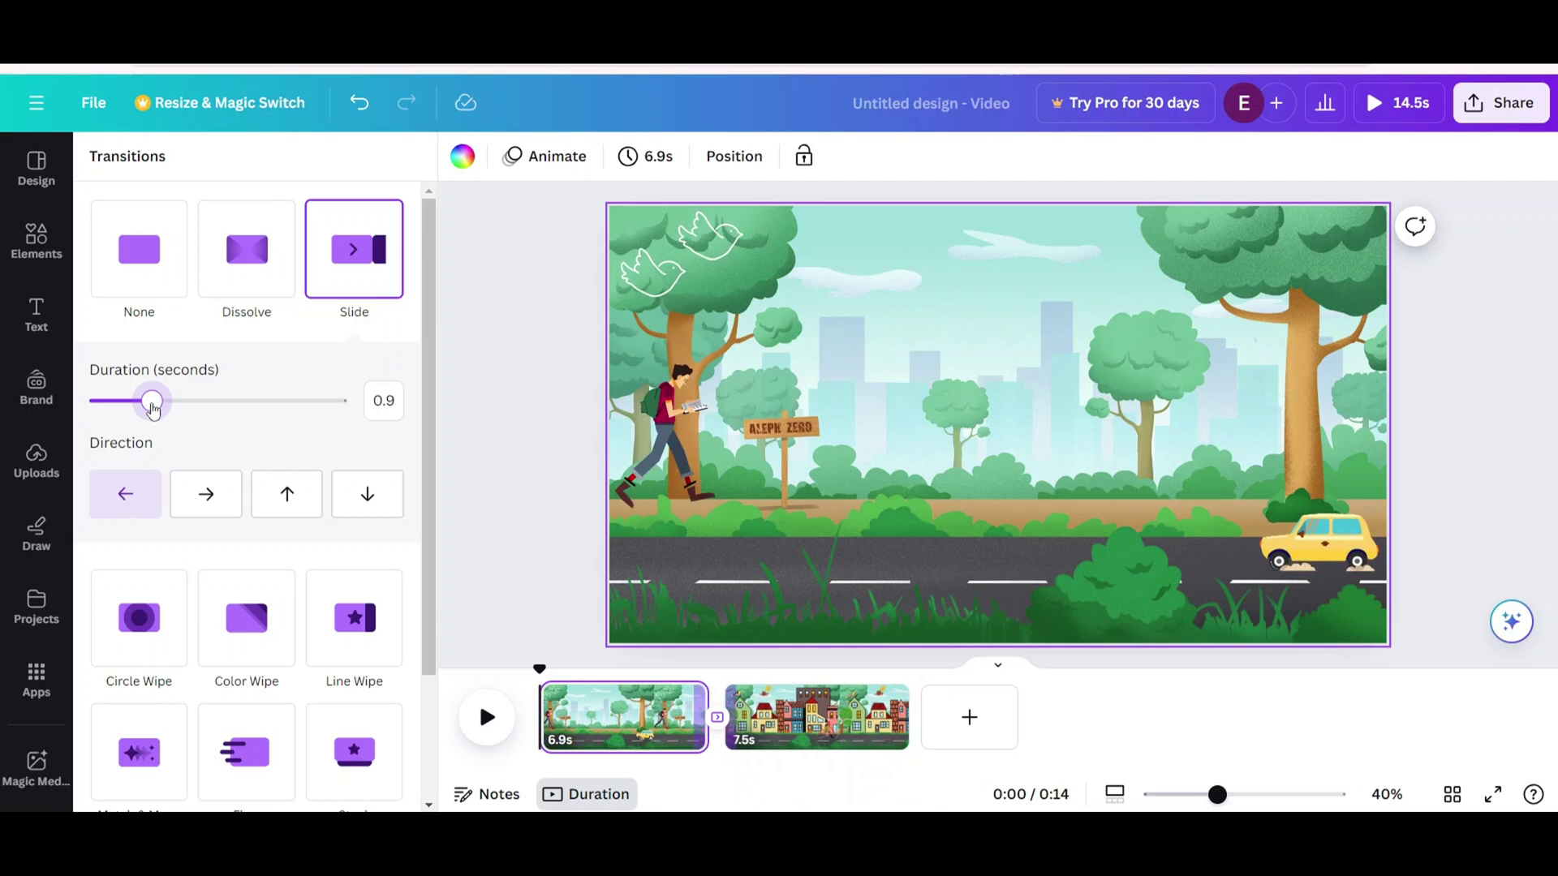
left_click(130, 515)
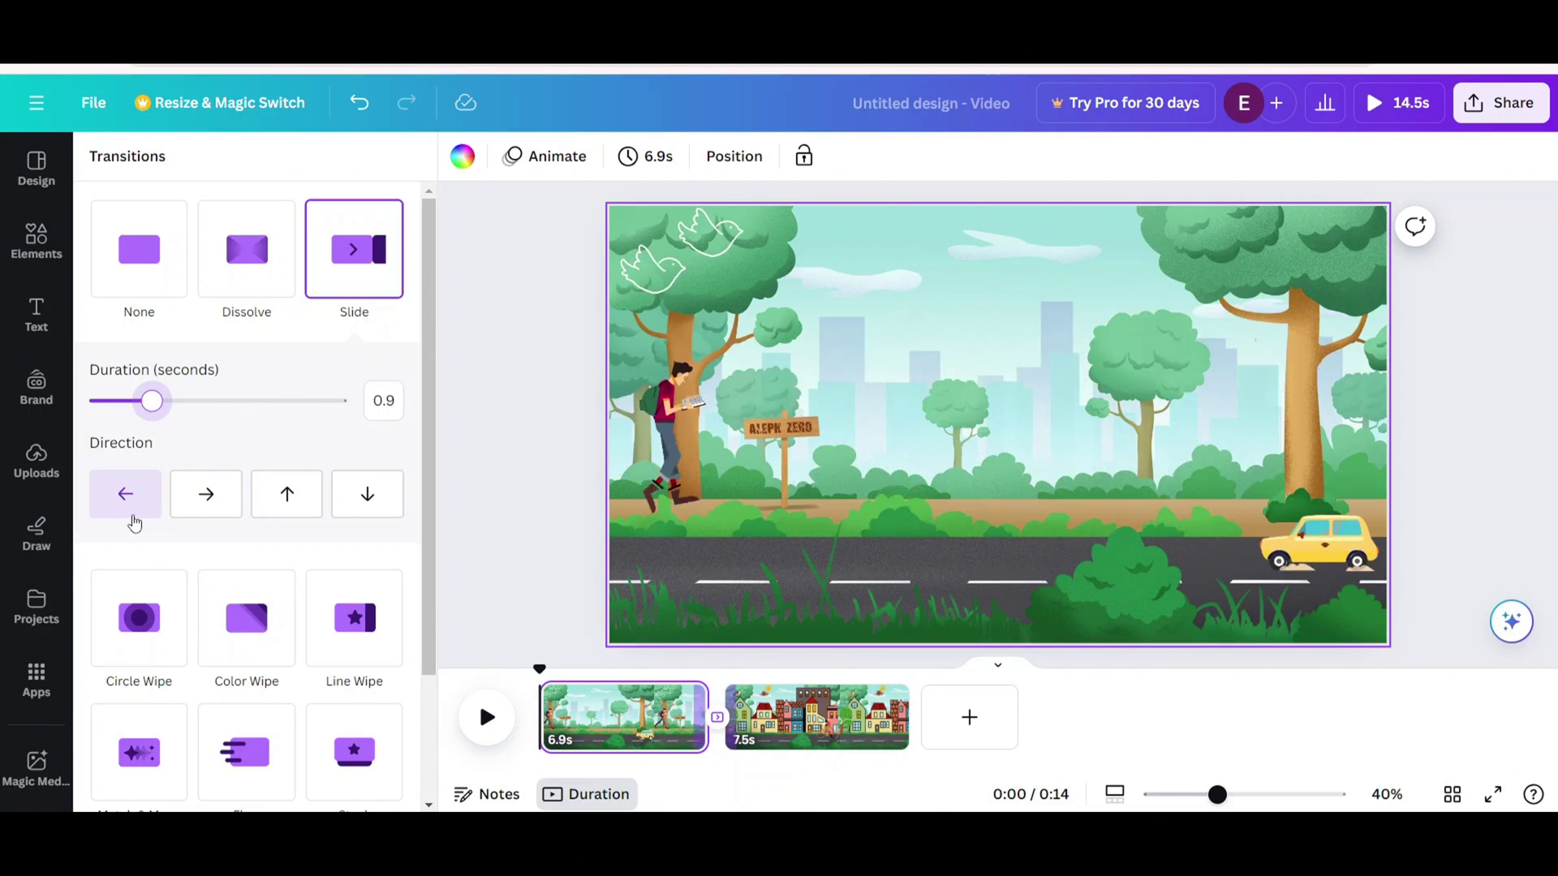
left_click(484, 717)
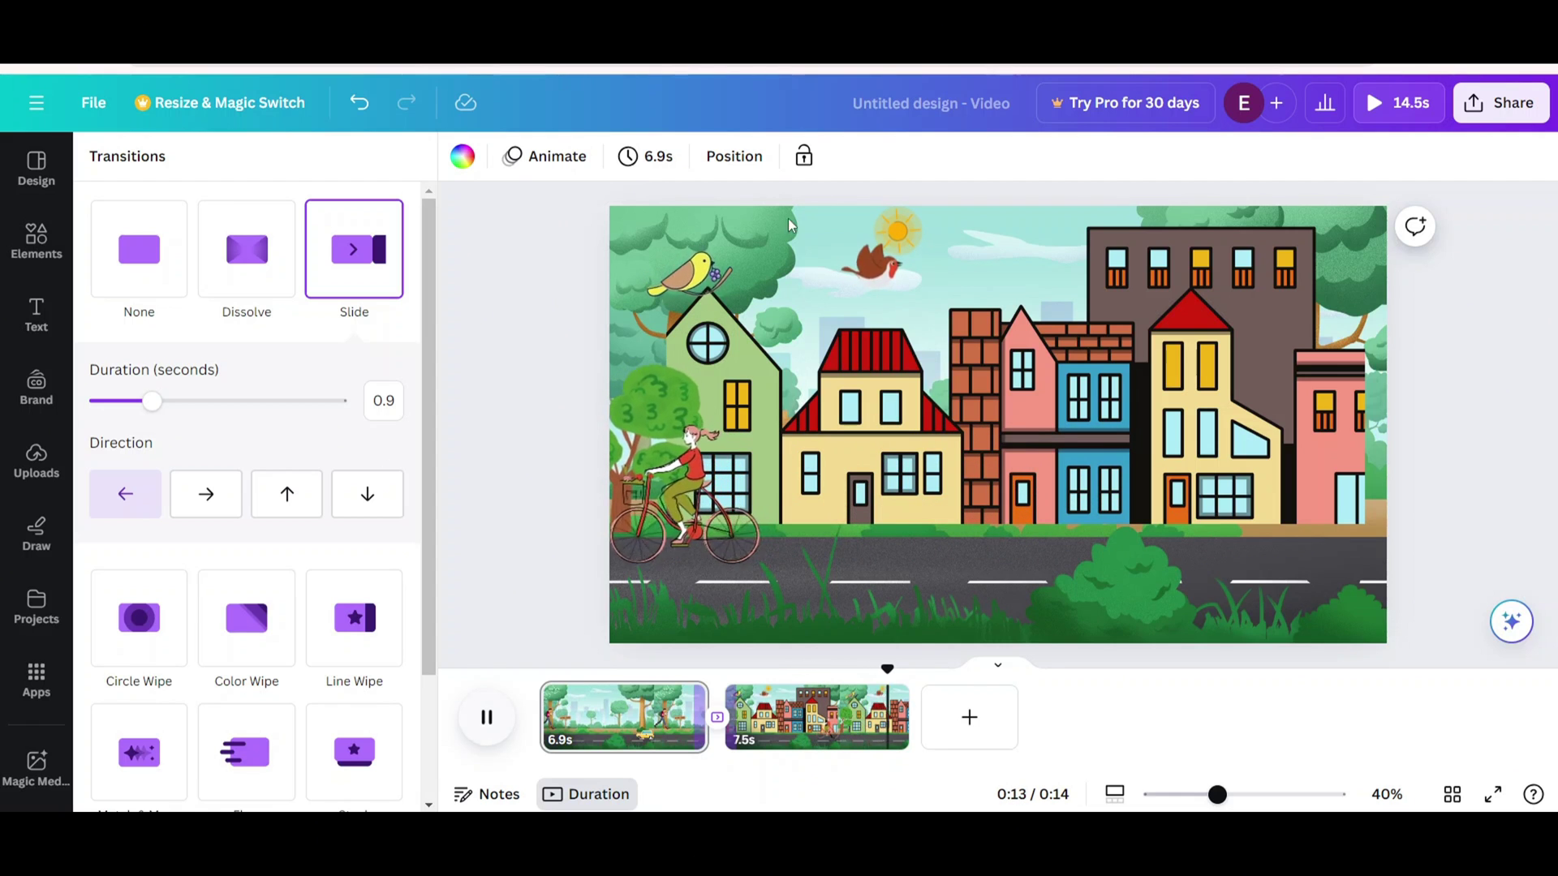
Retitle the design 'city life' and download both pages as a 1080p MP4 video.
left_click(925, 109)
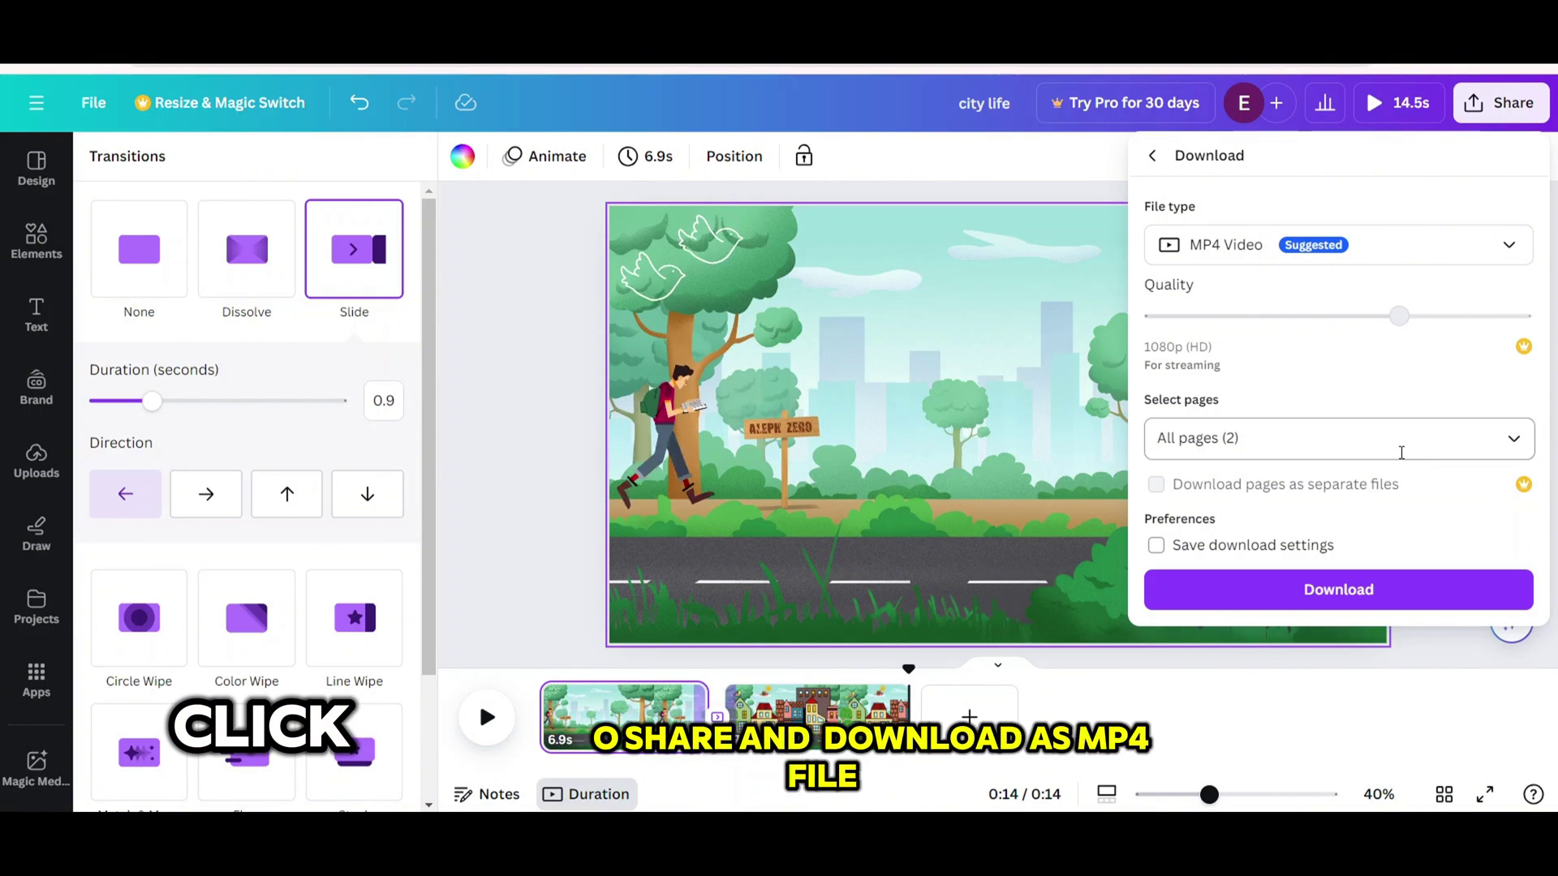
left_click(1401, 445)
left_click(1378, 391)
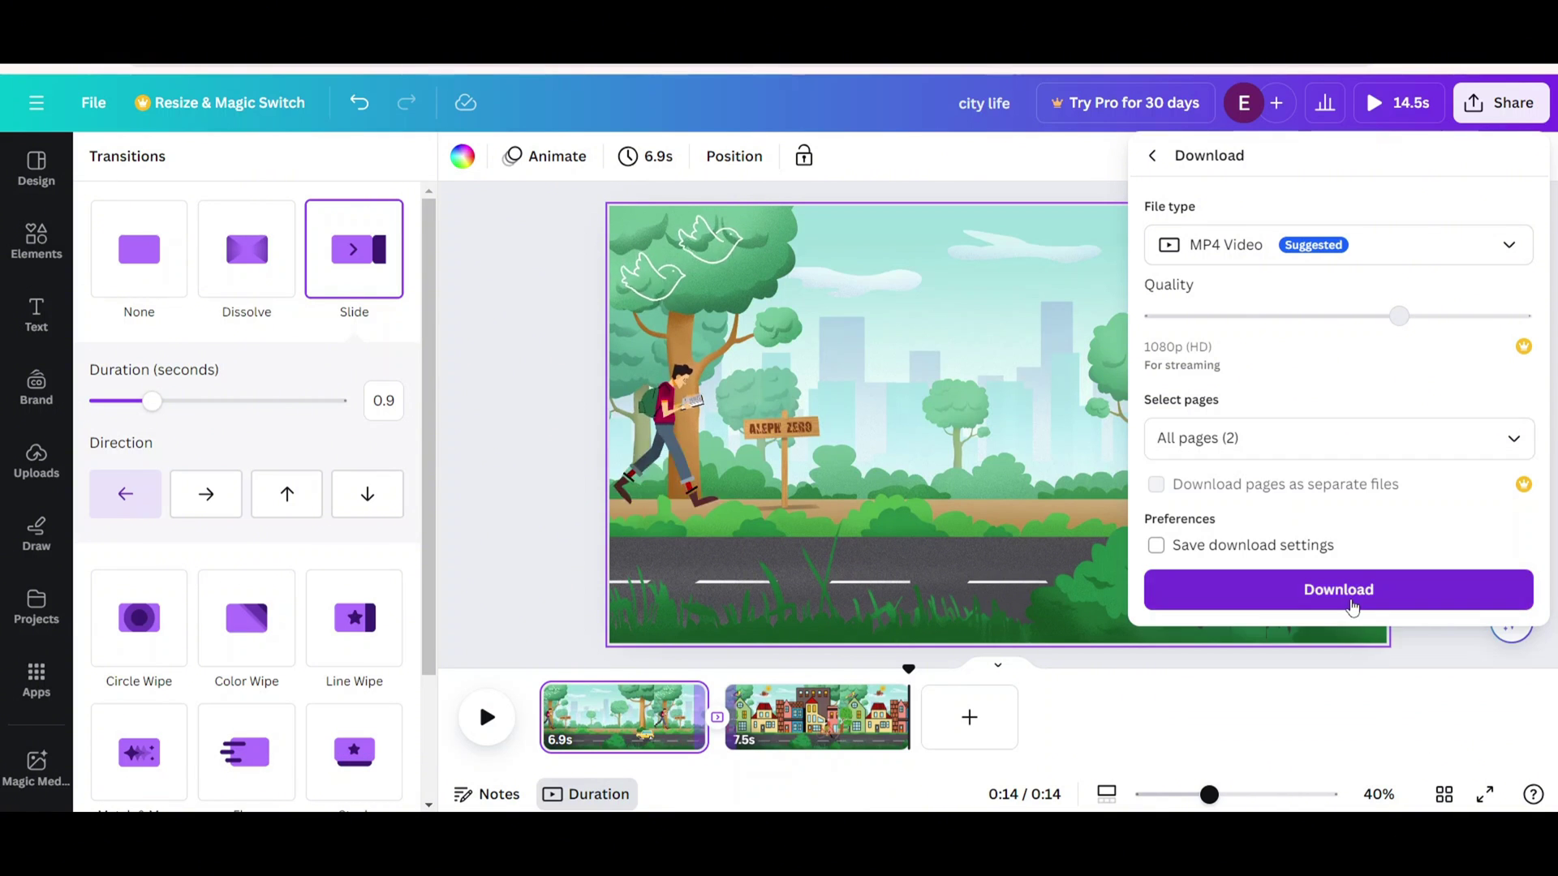
left_click(1350, 598)
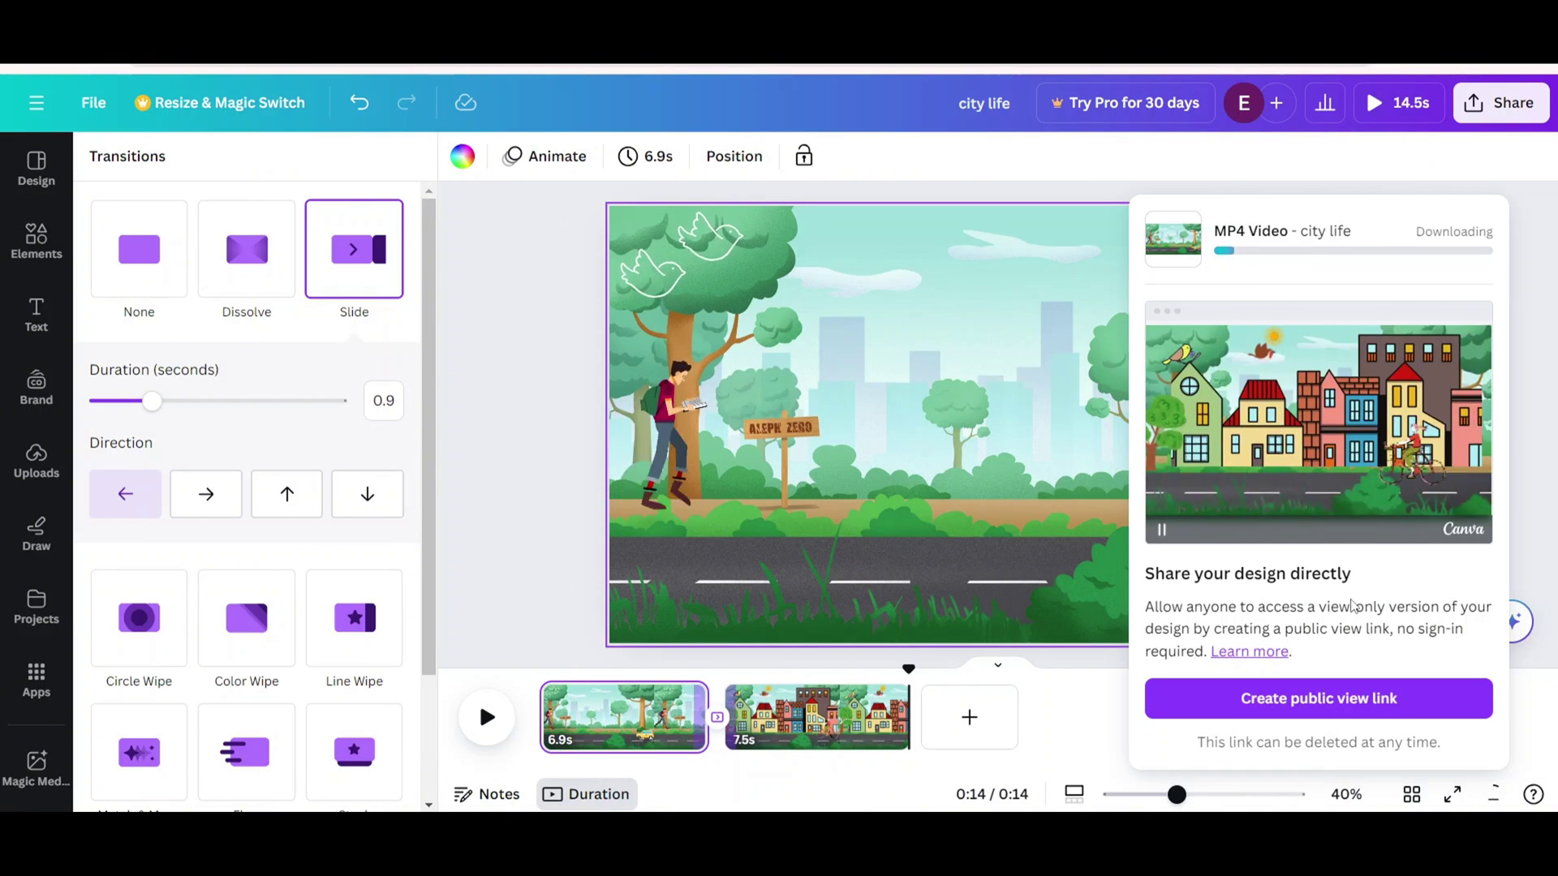